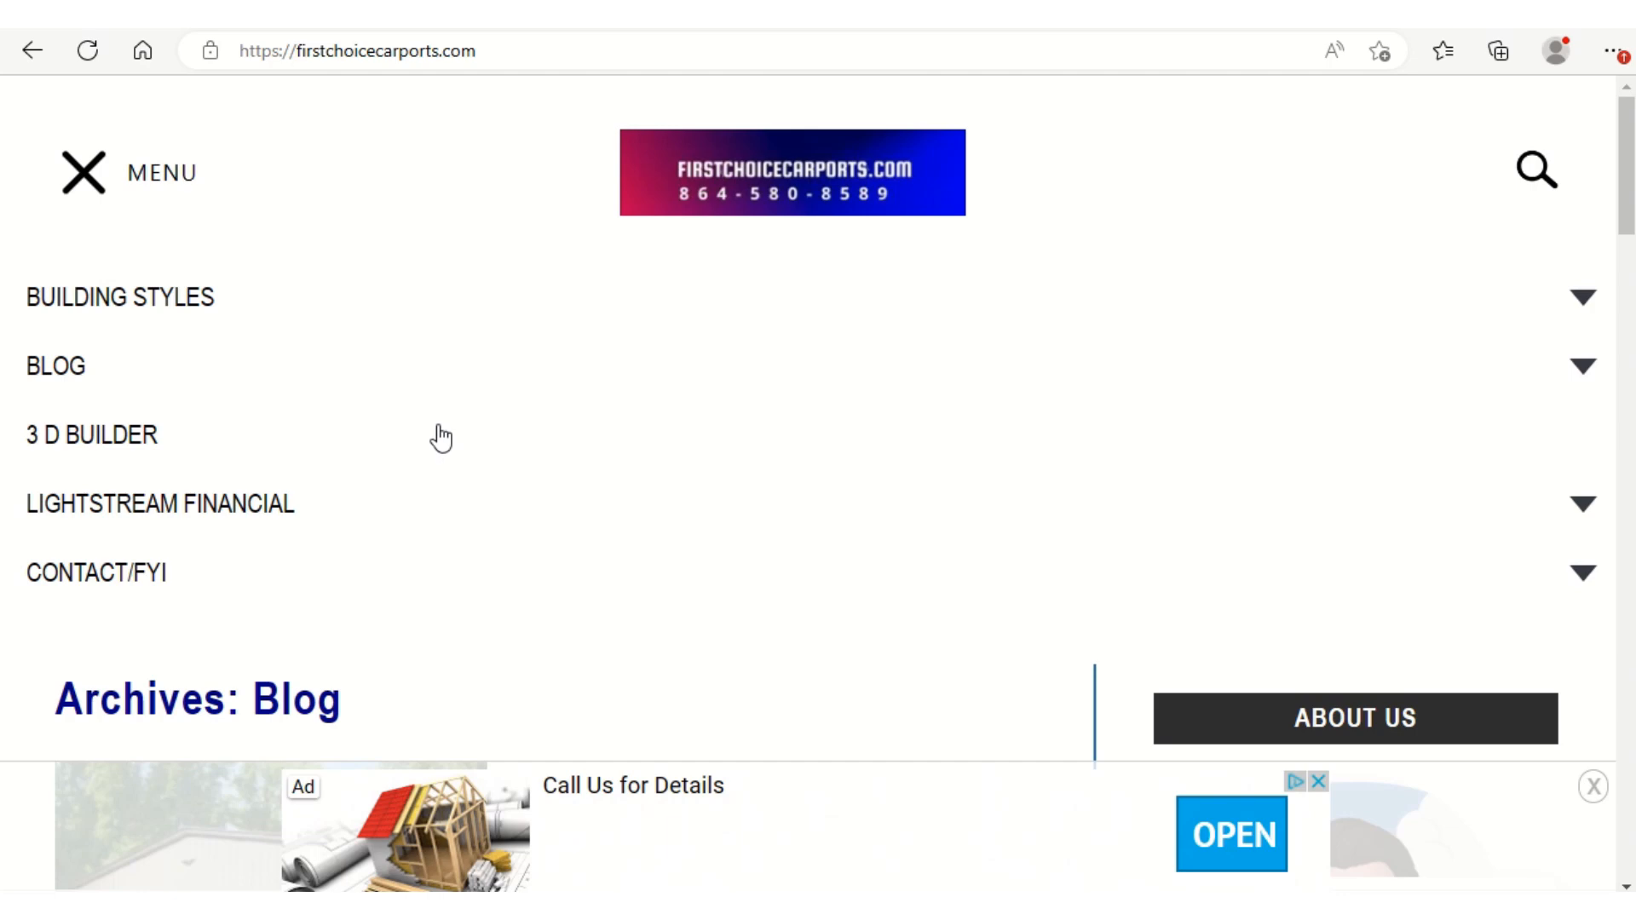
Open the 3 D Builder from the carport website and start building with the delivery ZIP code entered
left_click(441, 438)
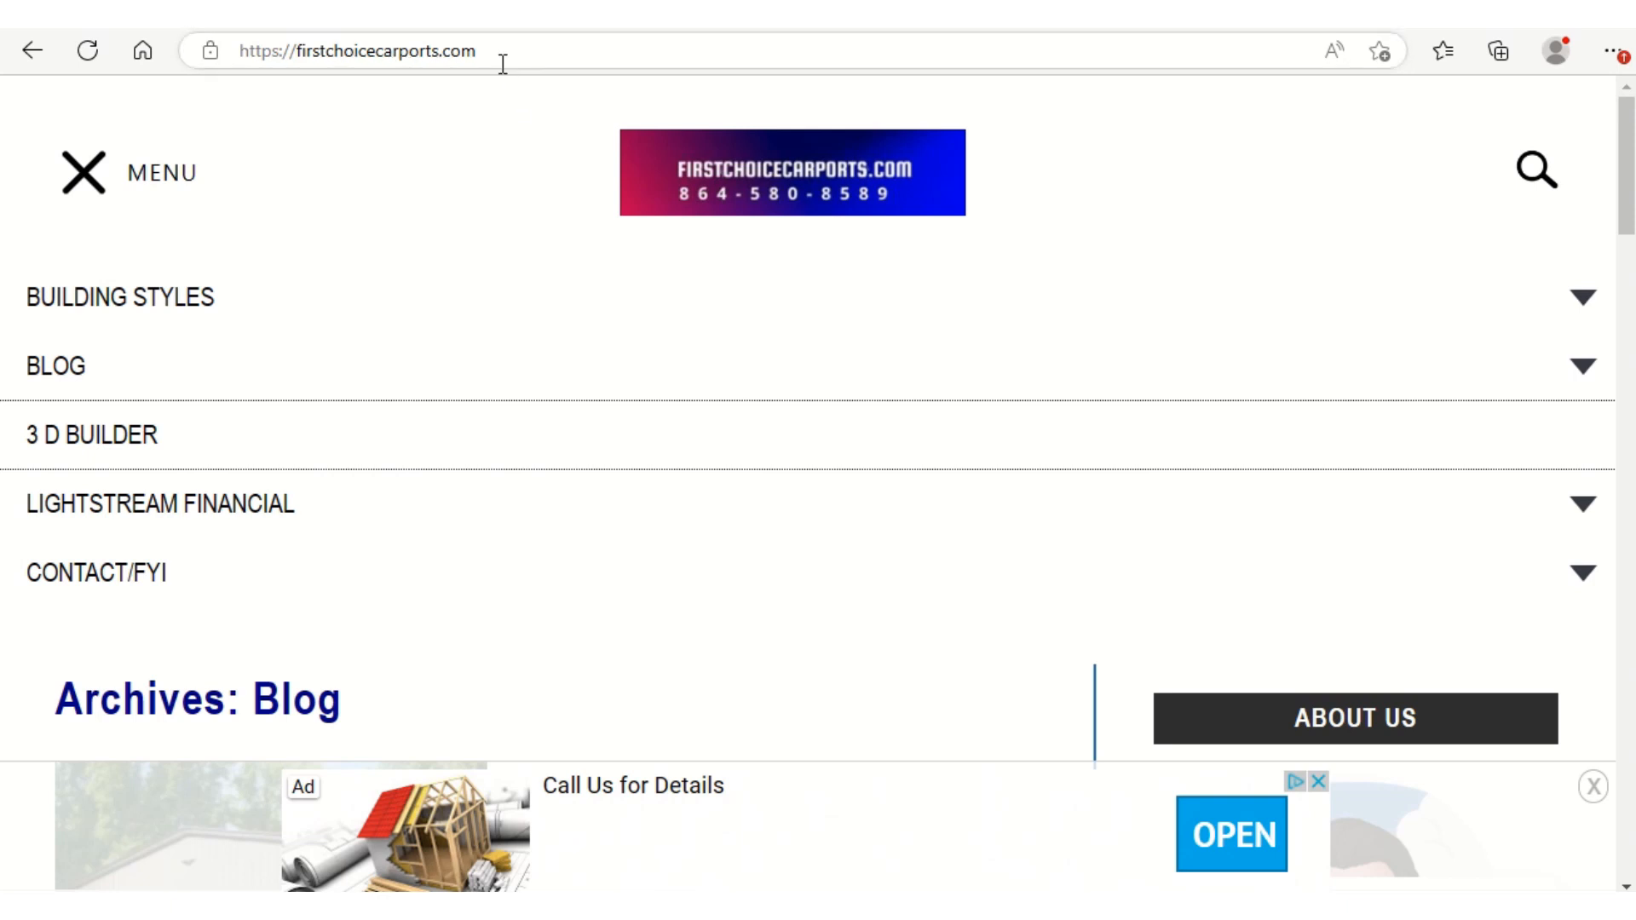
left_click(87, 443)
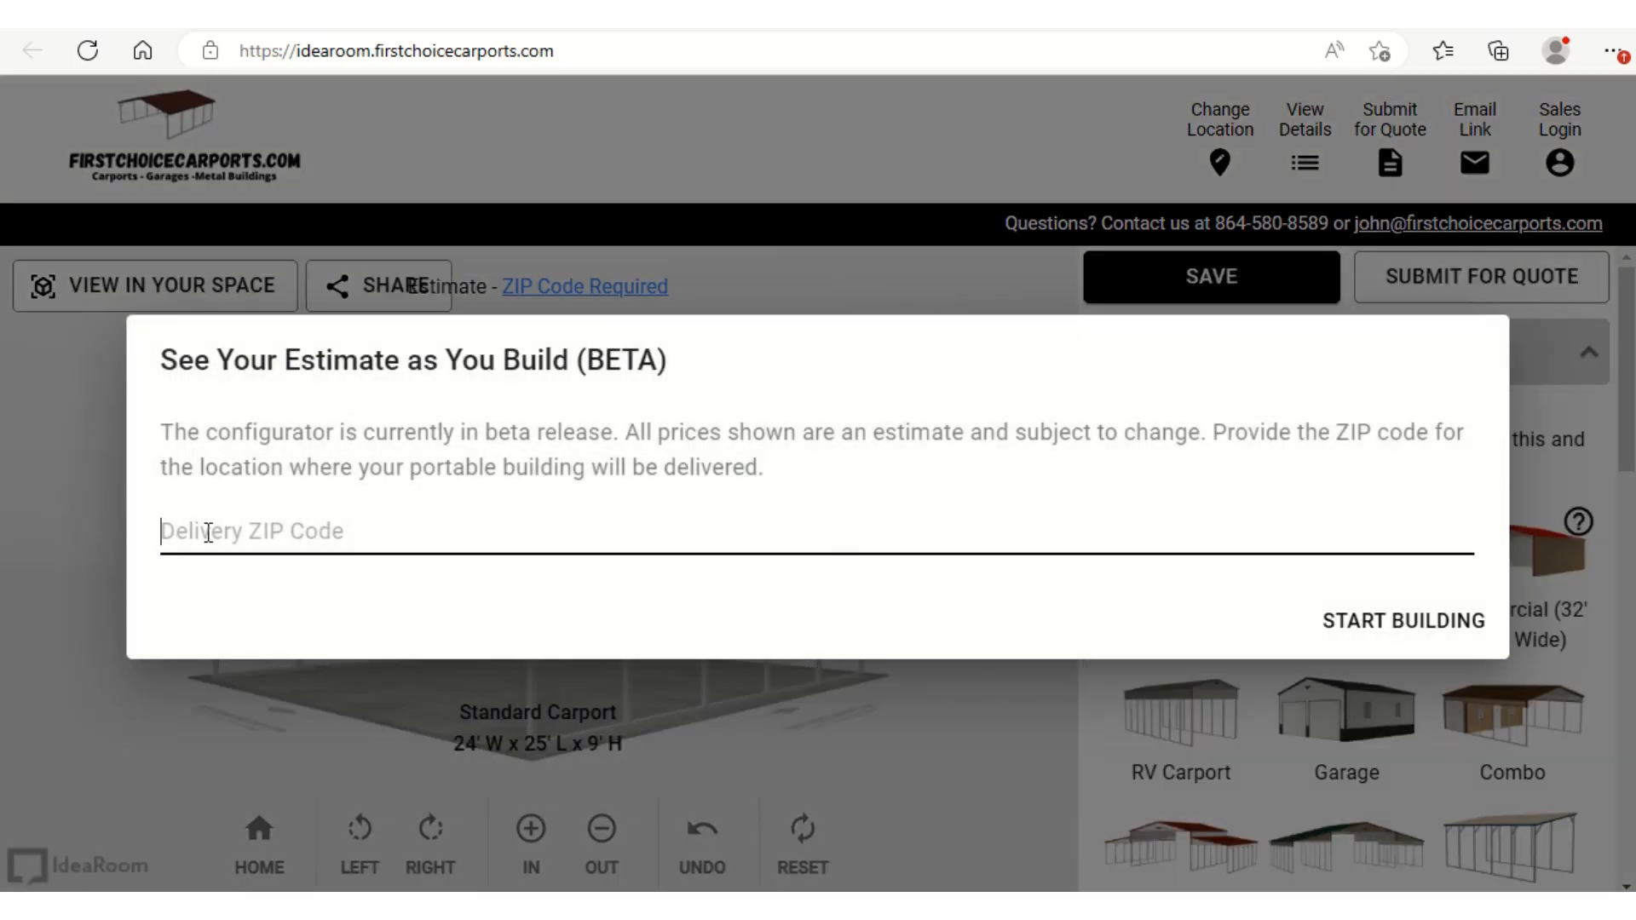
left_click(208, 531)
type("75750")
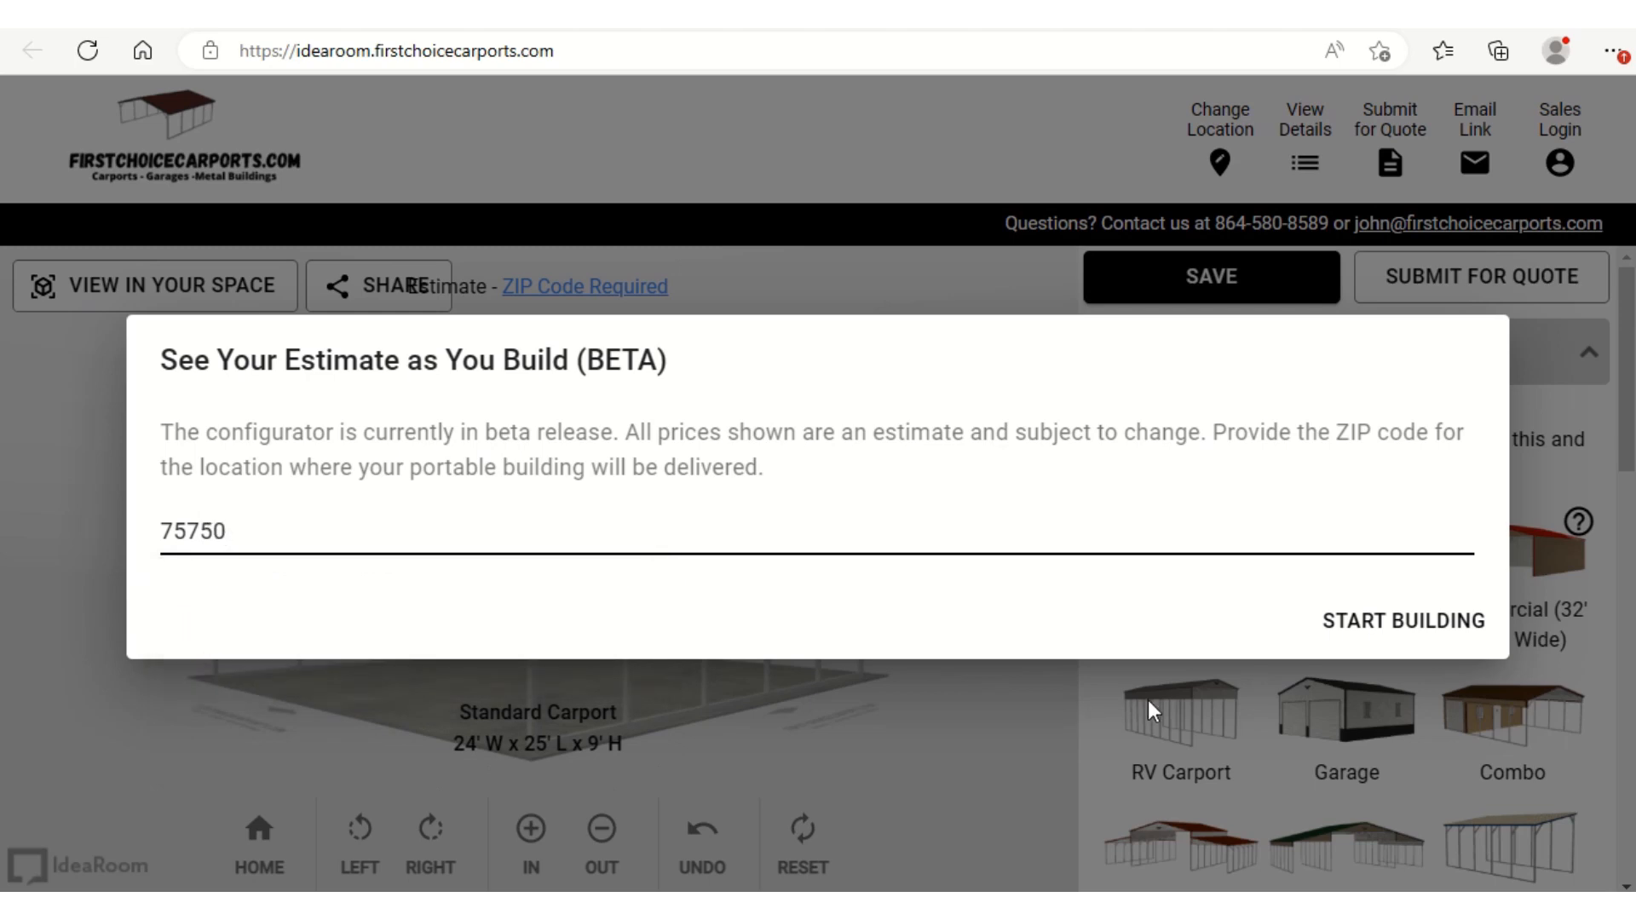
left_click(1353, 624)
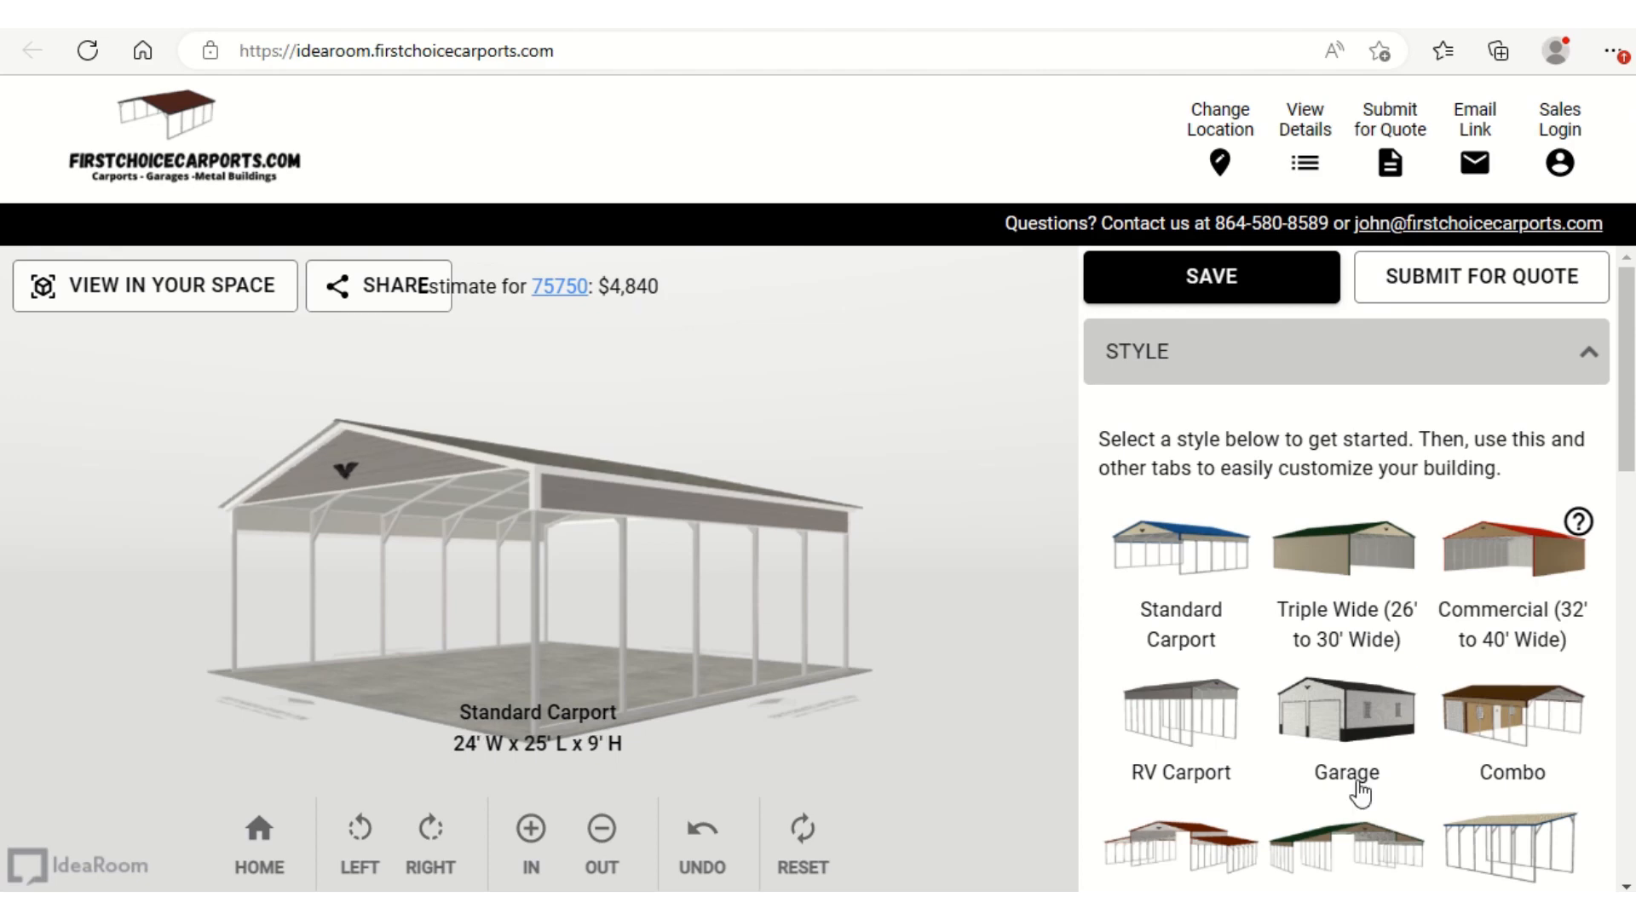
Choose the Combo building style and remove both windows beside the storage room's walk-in door
left_click(1514, 724)
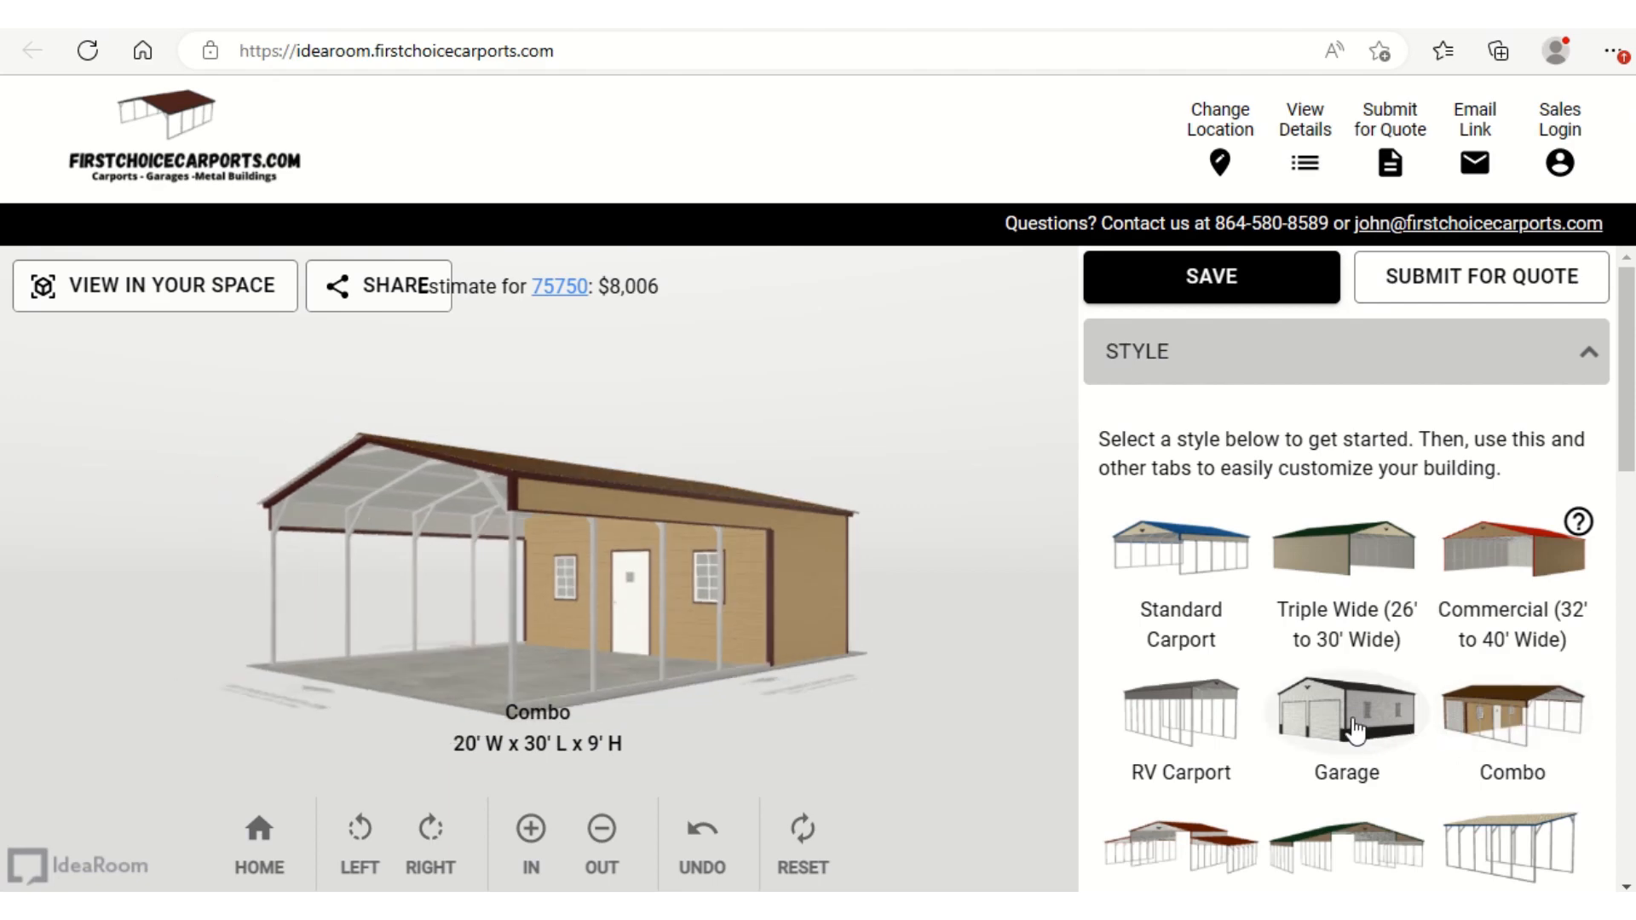
left_click(566, 600)
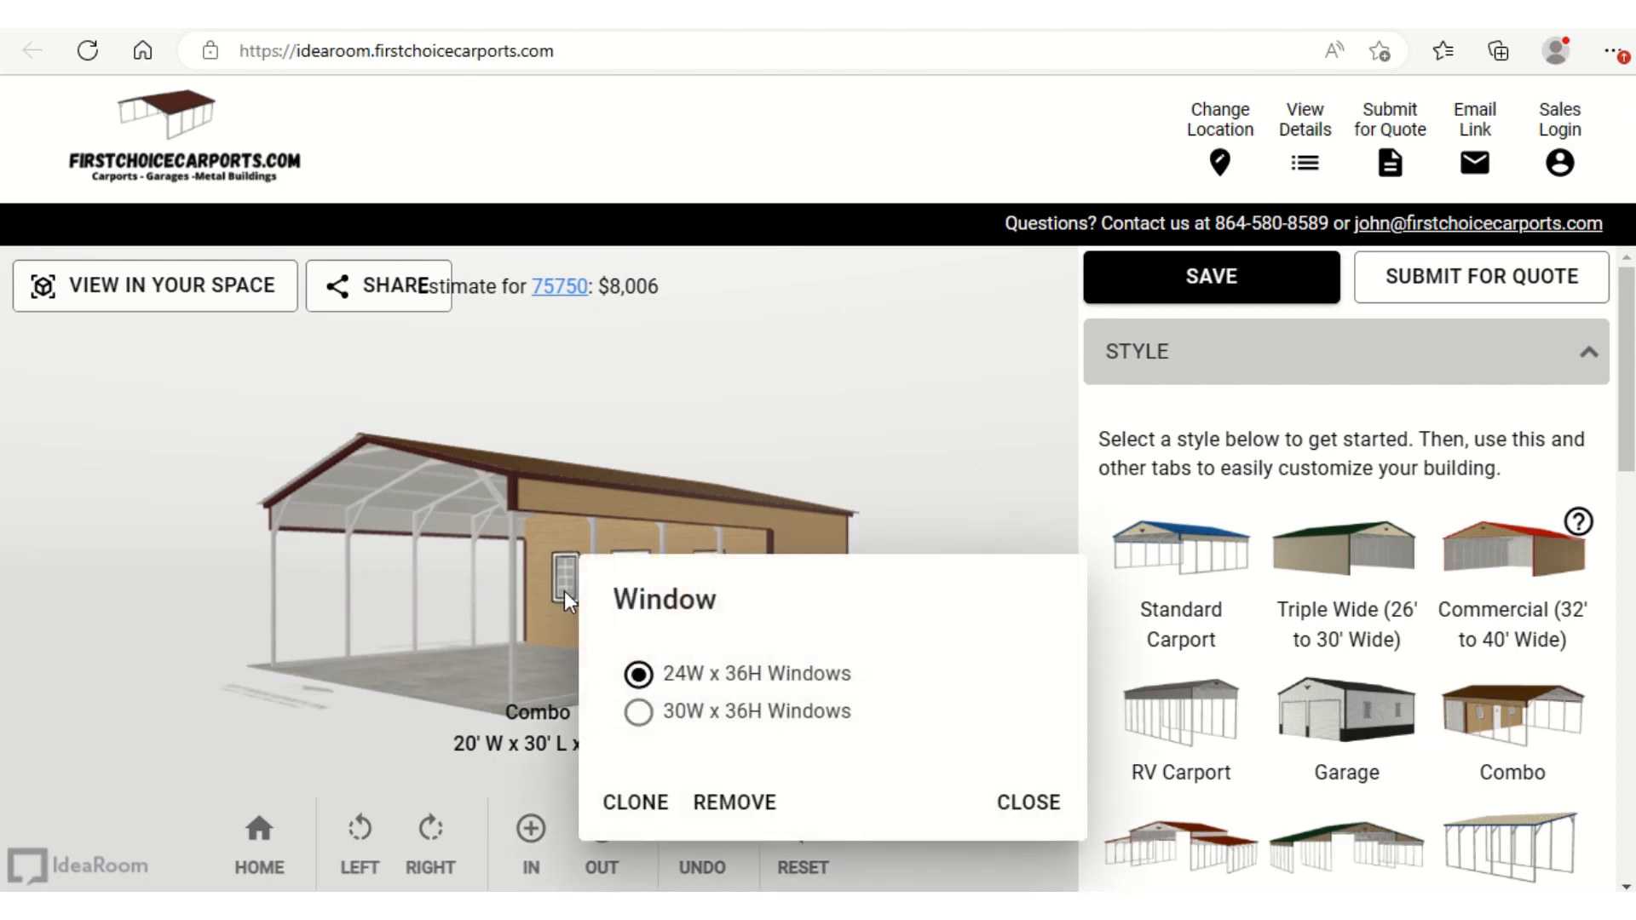
left_click(741, 807)
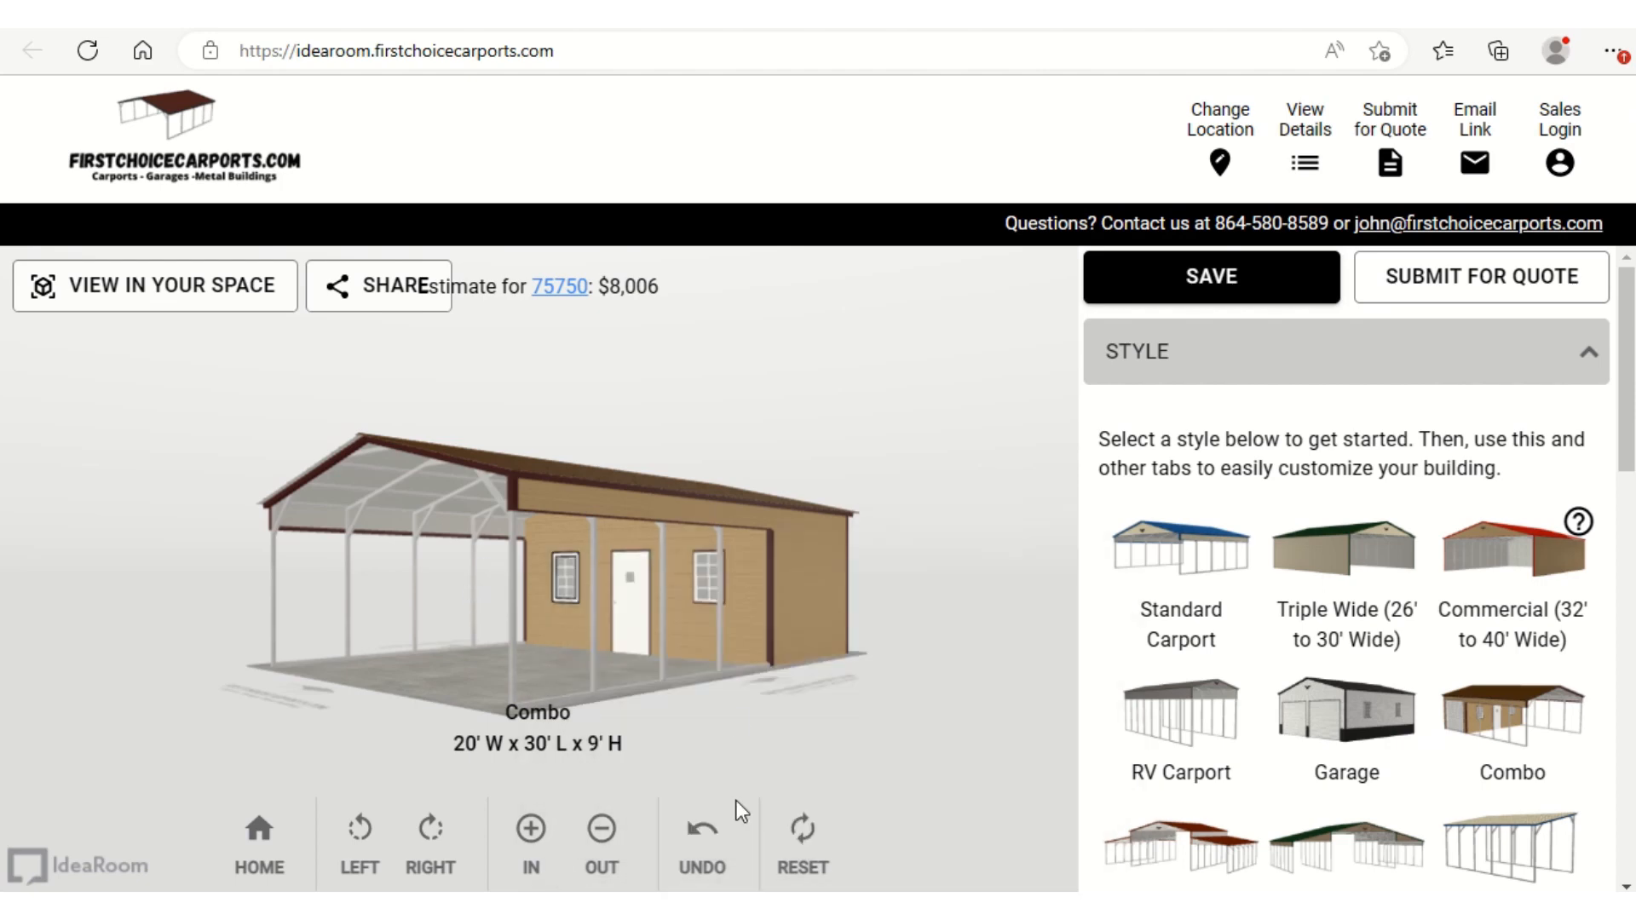
left_click(703, 579)
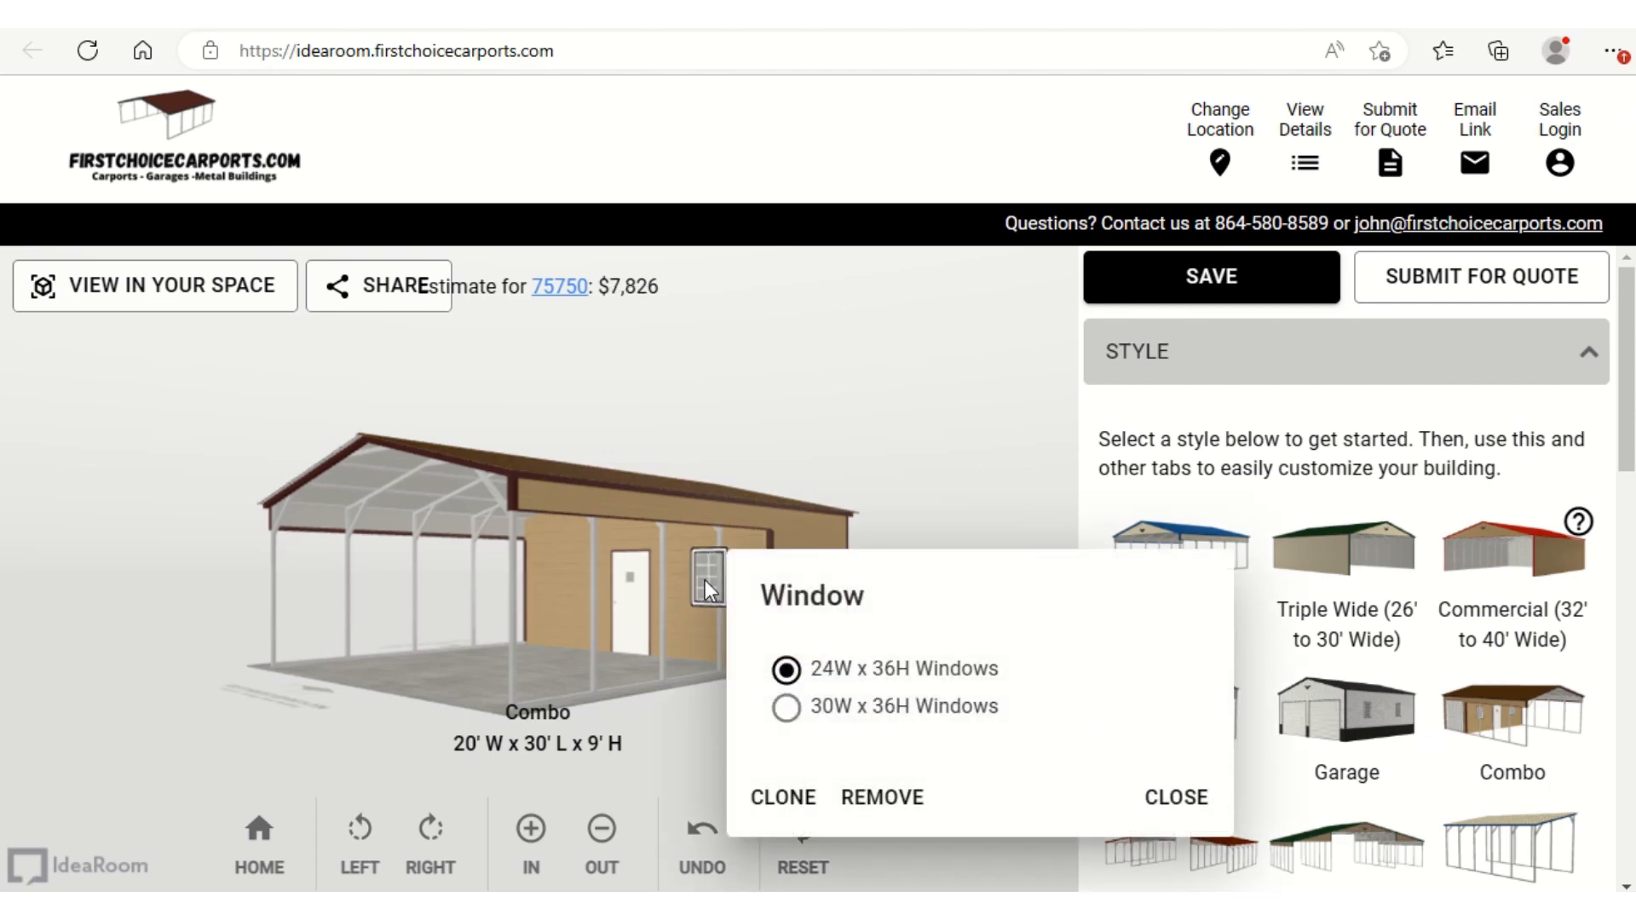
left_click(882, 799)
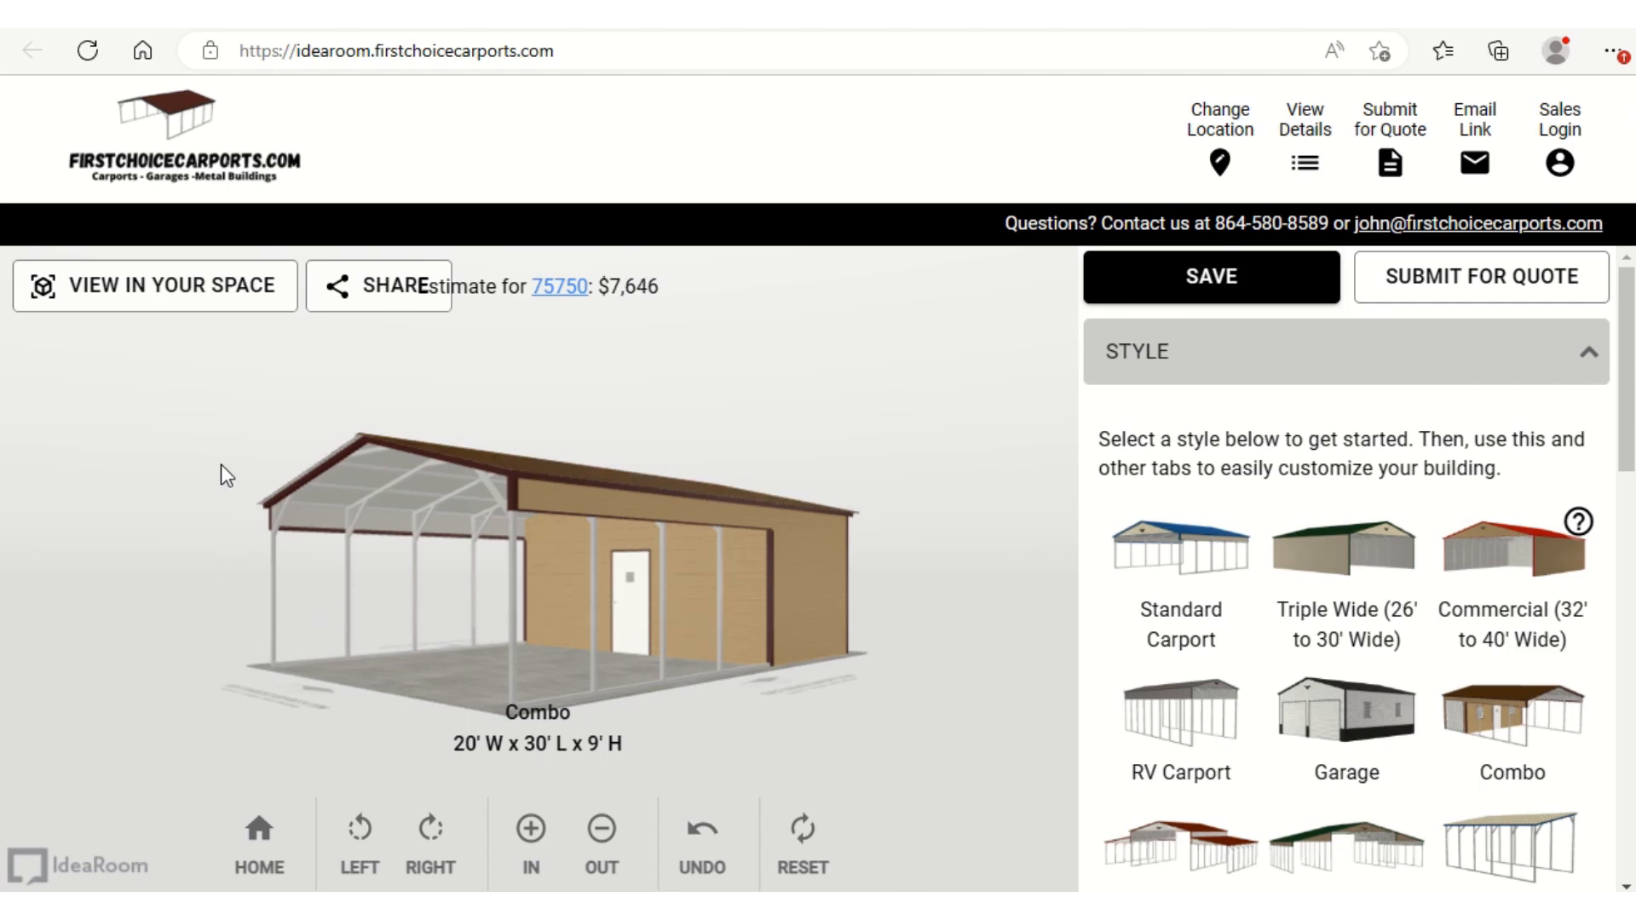
Remove the 8'x8' rollup door from the side wall of the storage section
left_click_drag(221, 465, 876, 496)
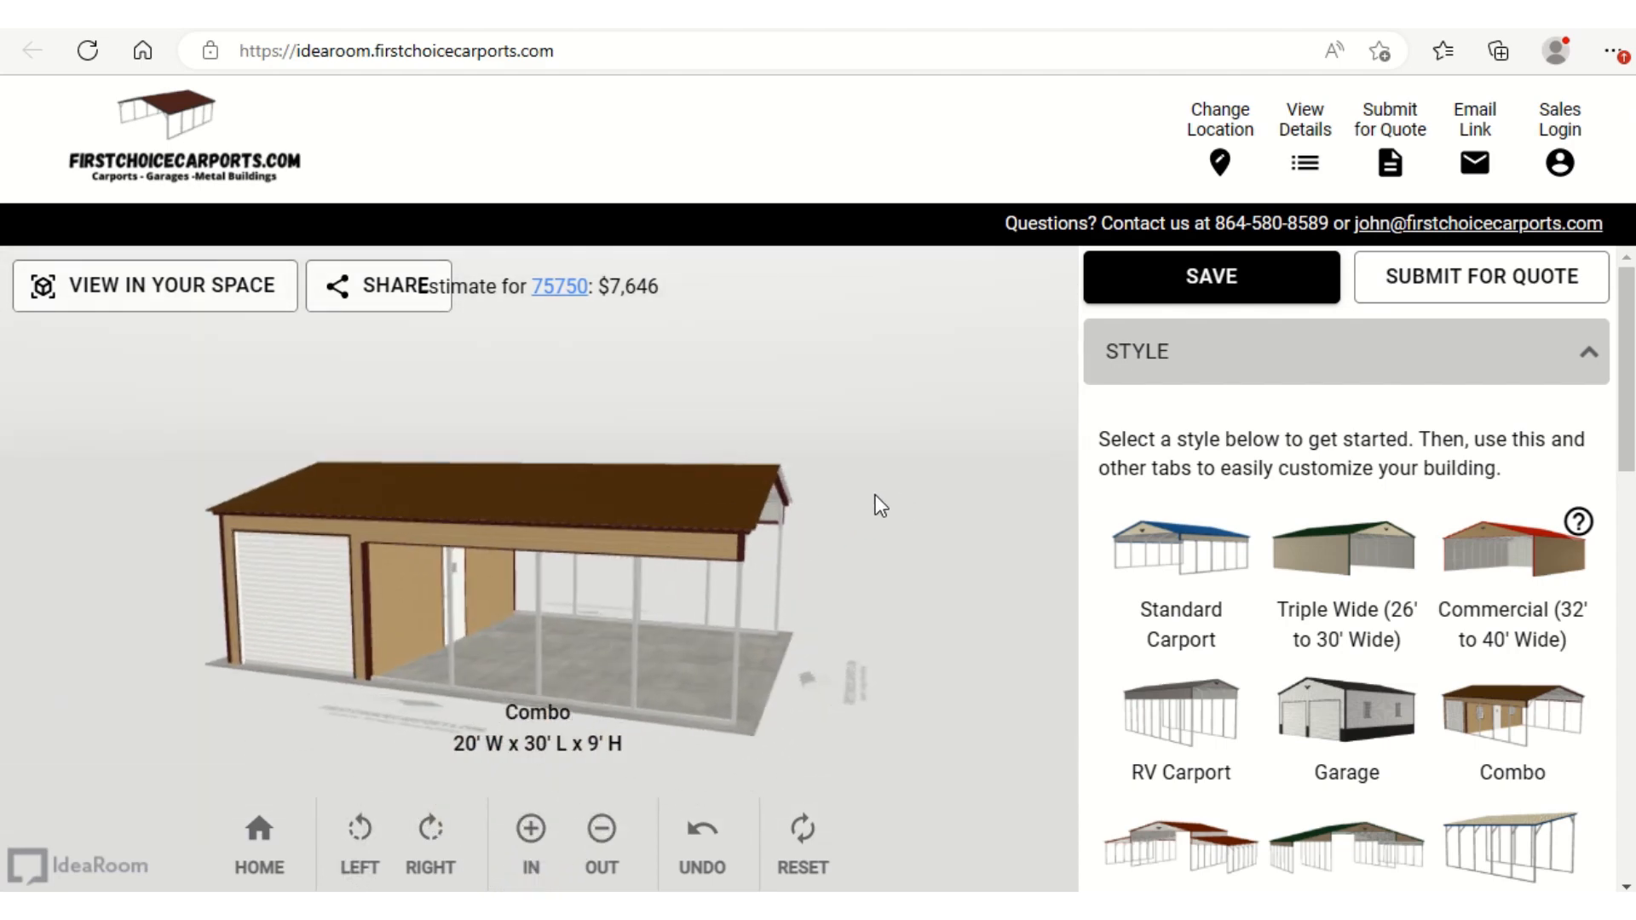
left_click(305, 598)
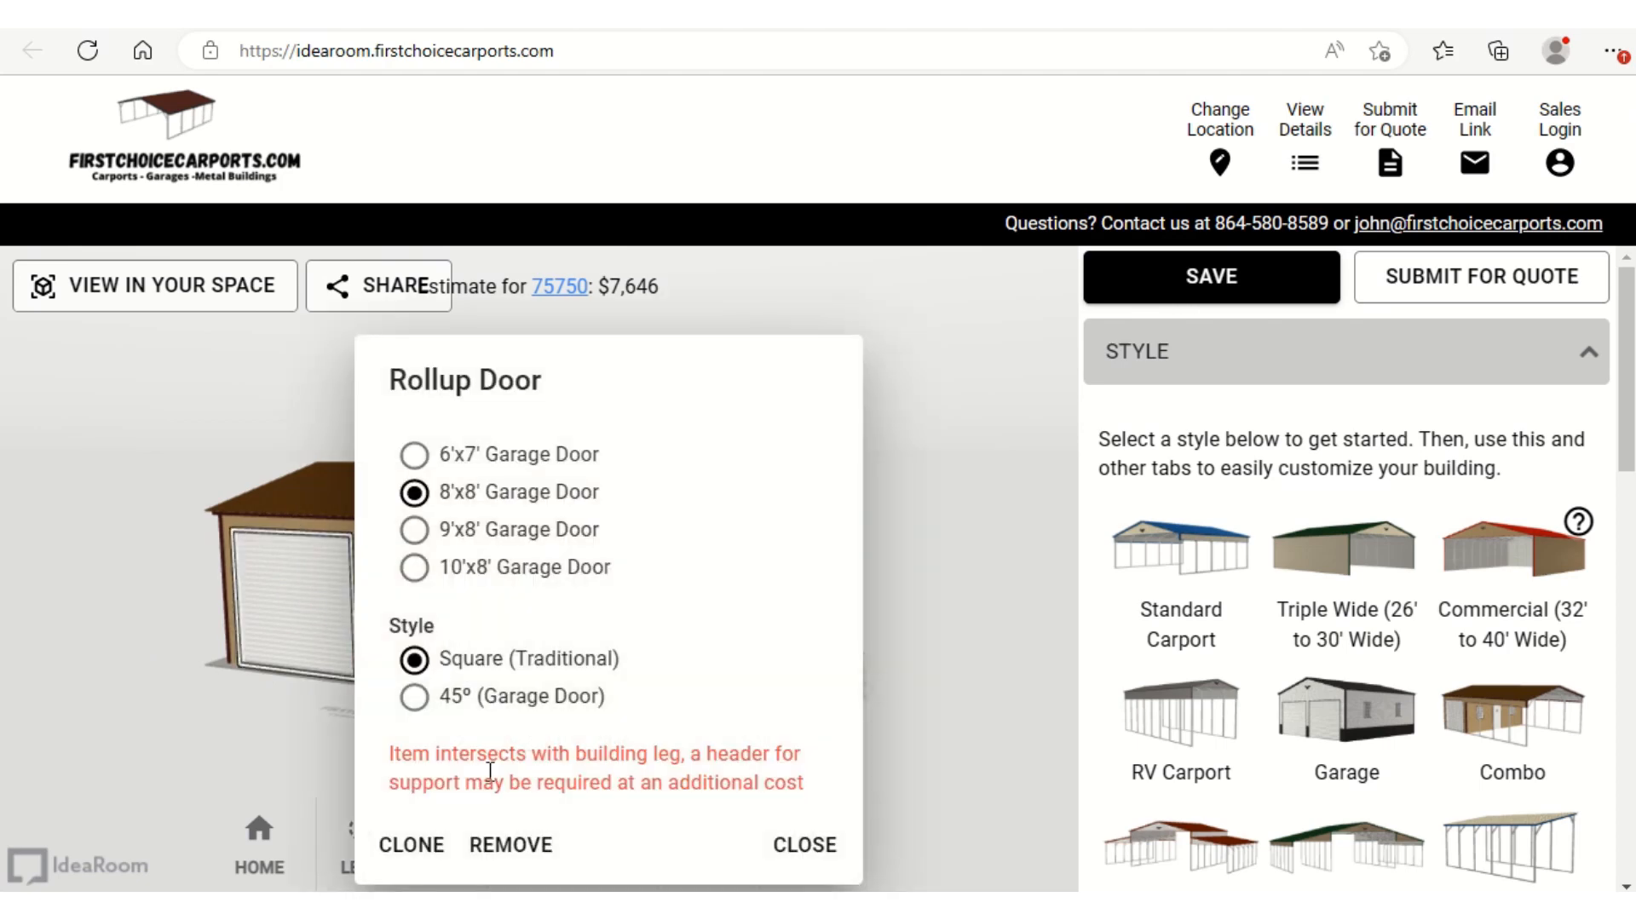
left_click(512, 846)
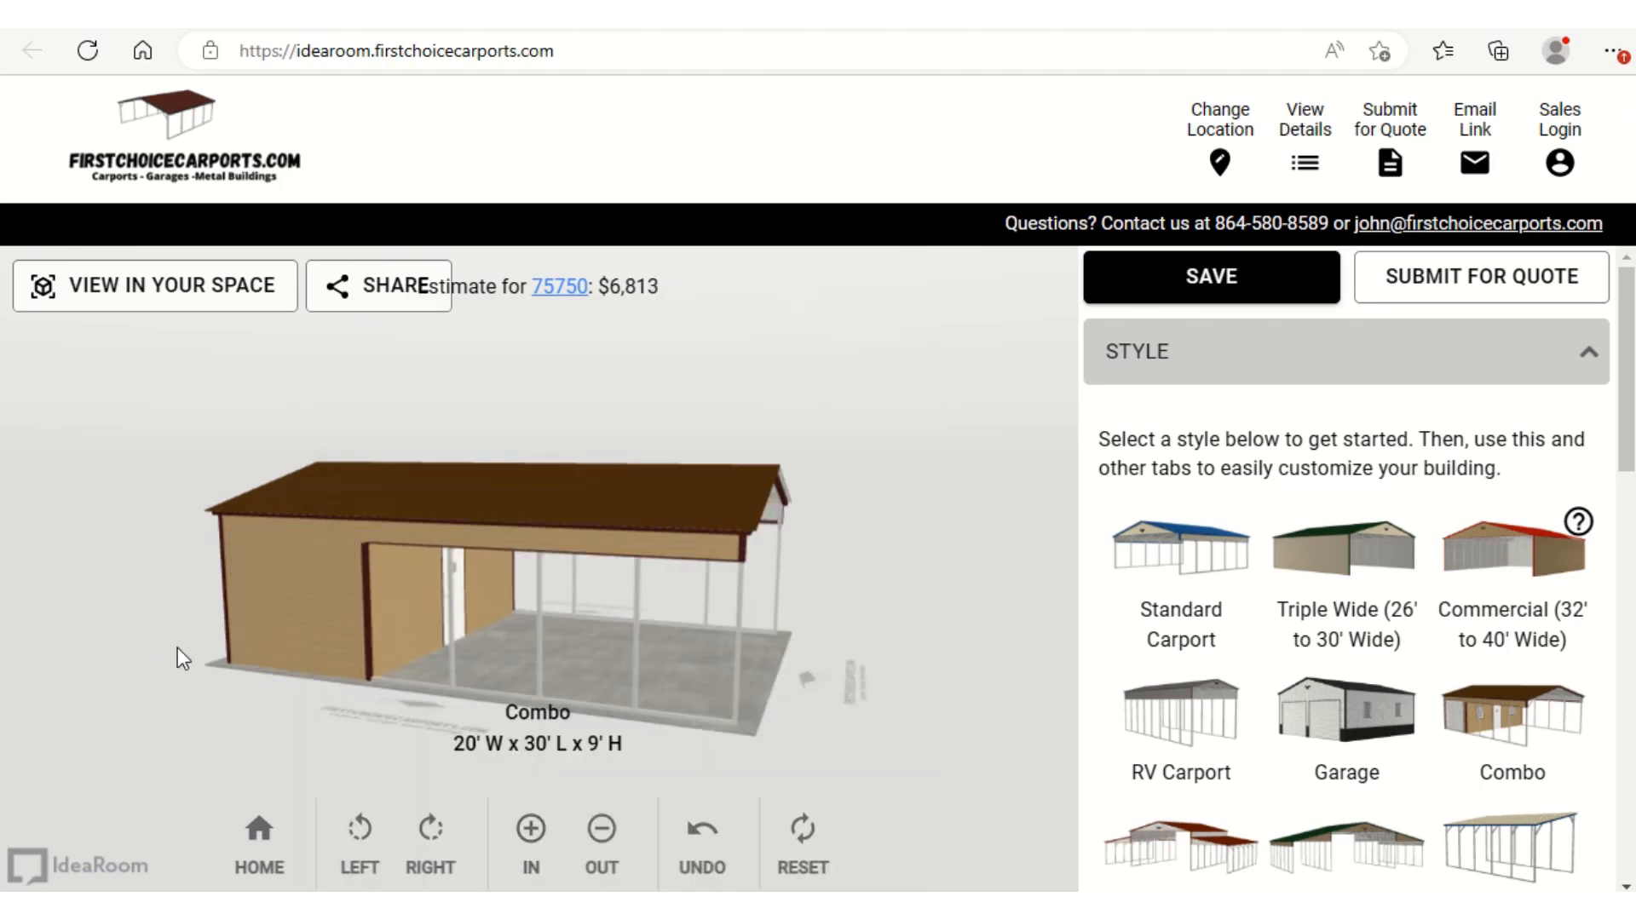
Add a rollup door to the back wall of the center section
left_click_drag(177, 648, 842, 622)
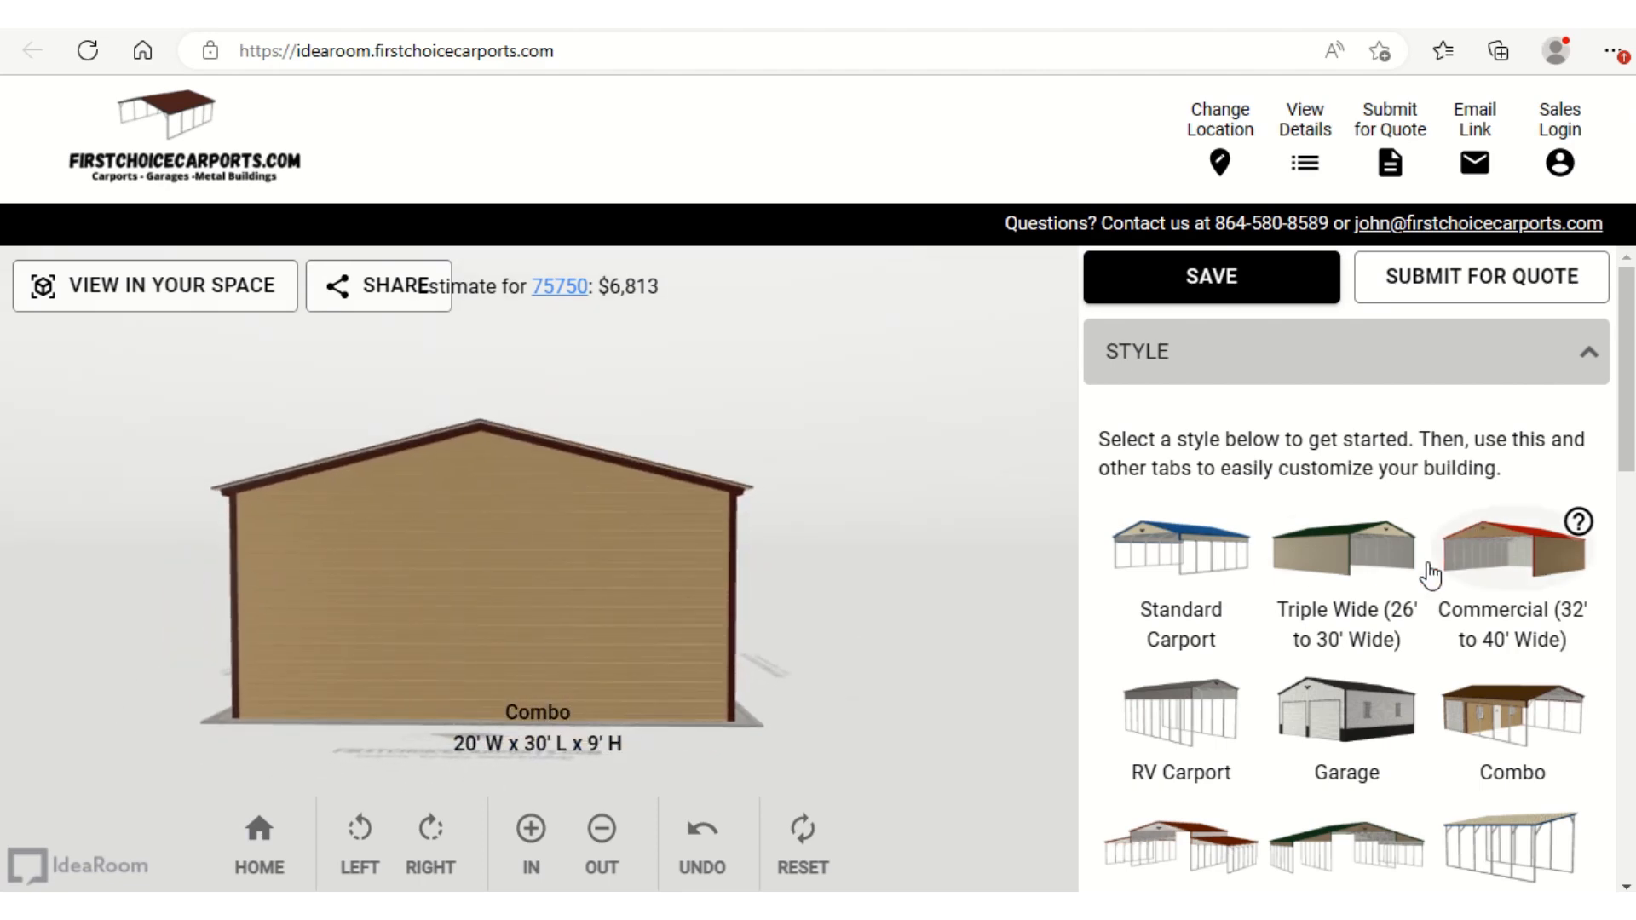
scroll(1429, 577, "down", 10)
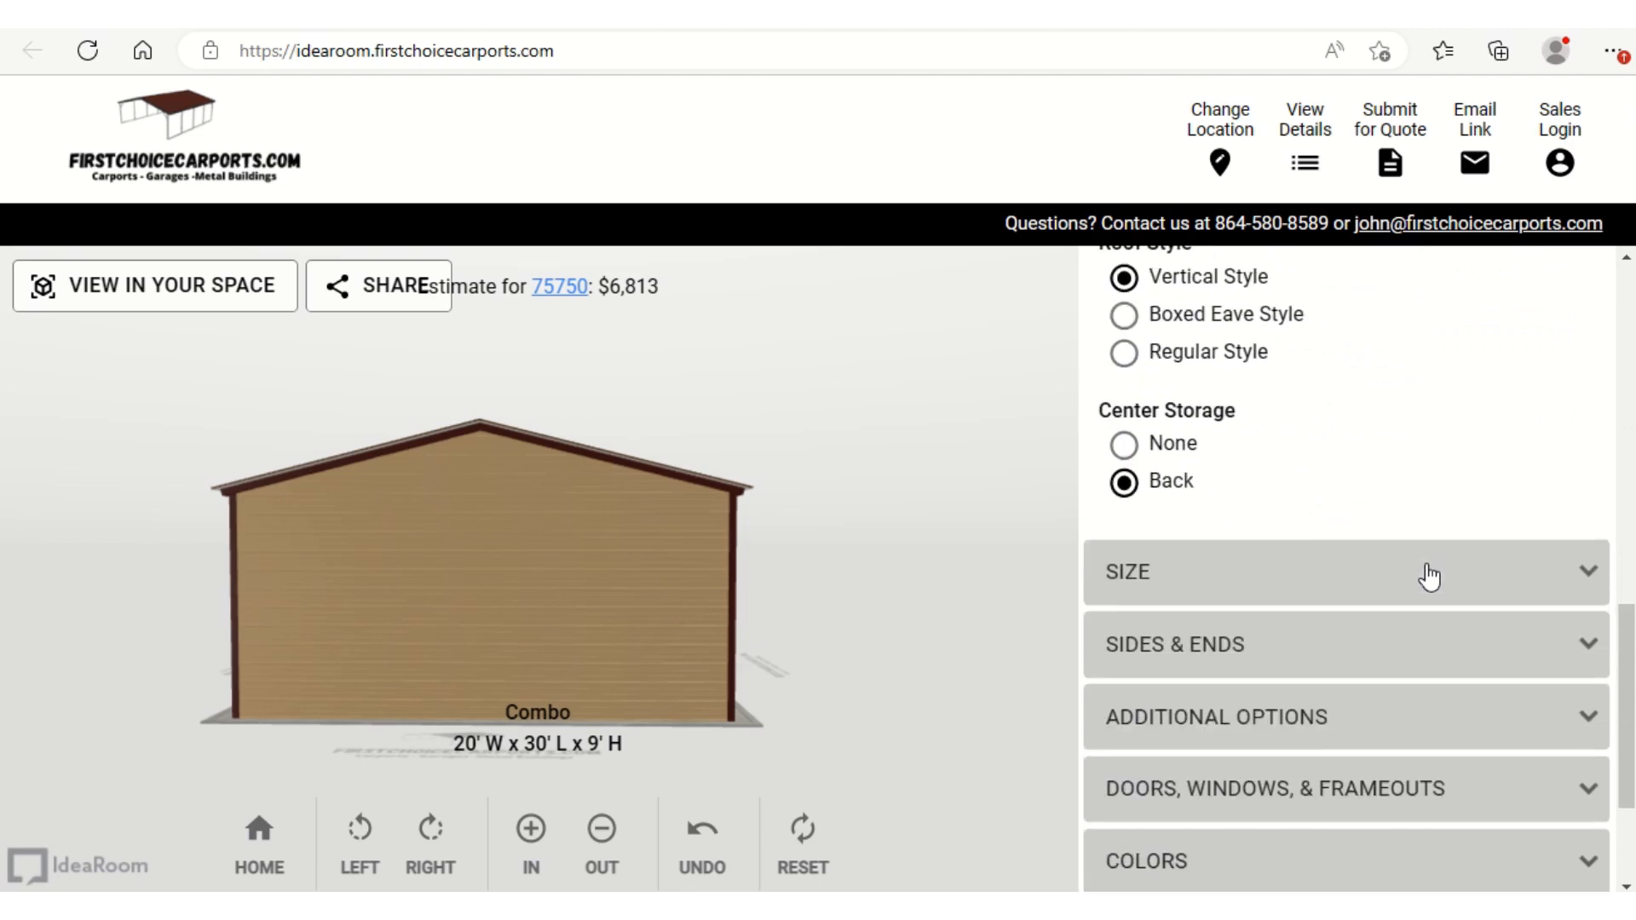
scroll(1430, 576, "down", 1)
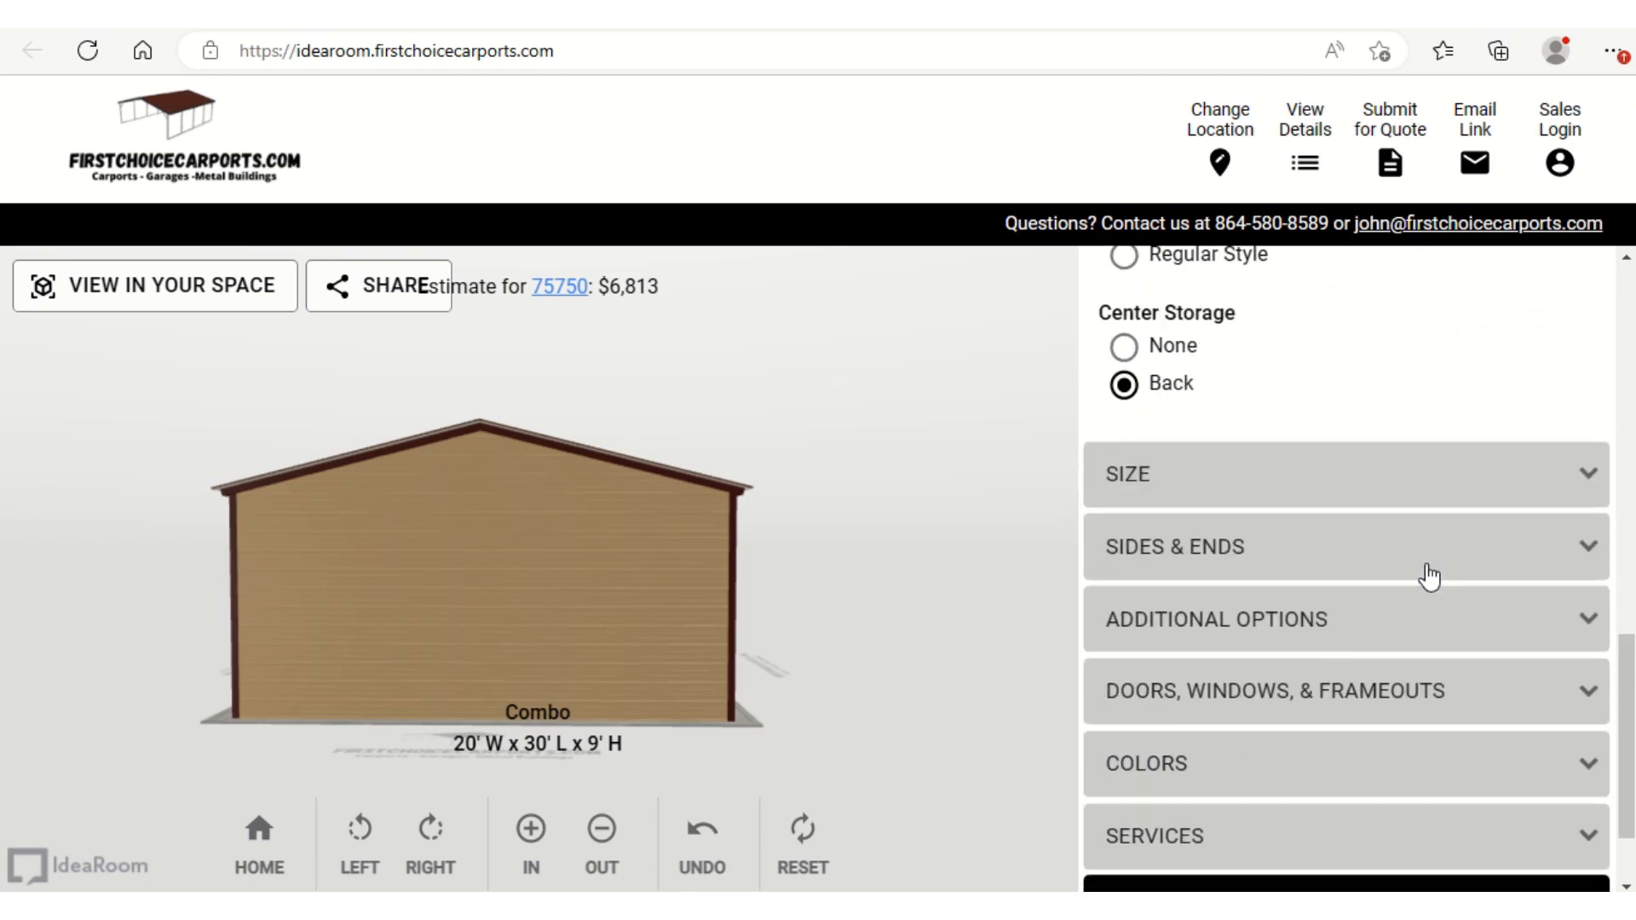
left_click(1580, 692)
scroll(1578, 702, "down", 5)
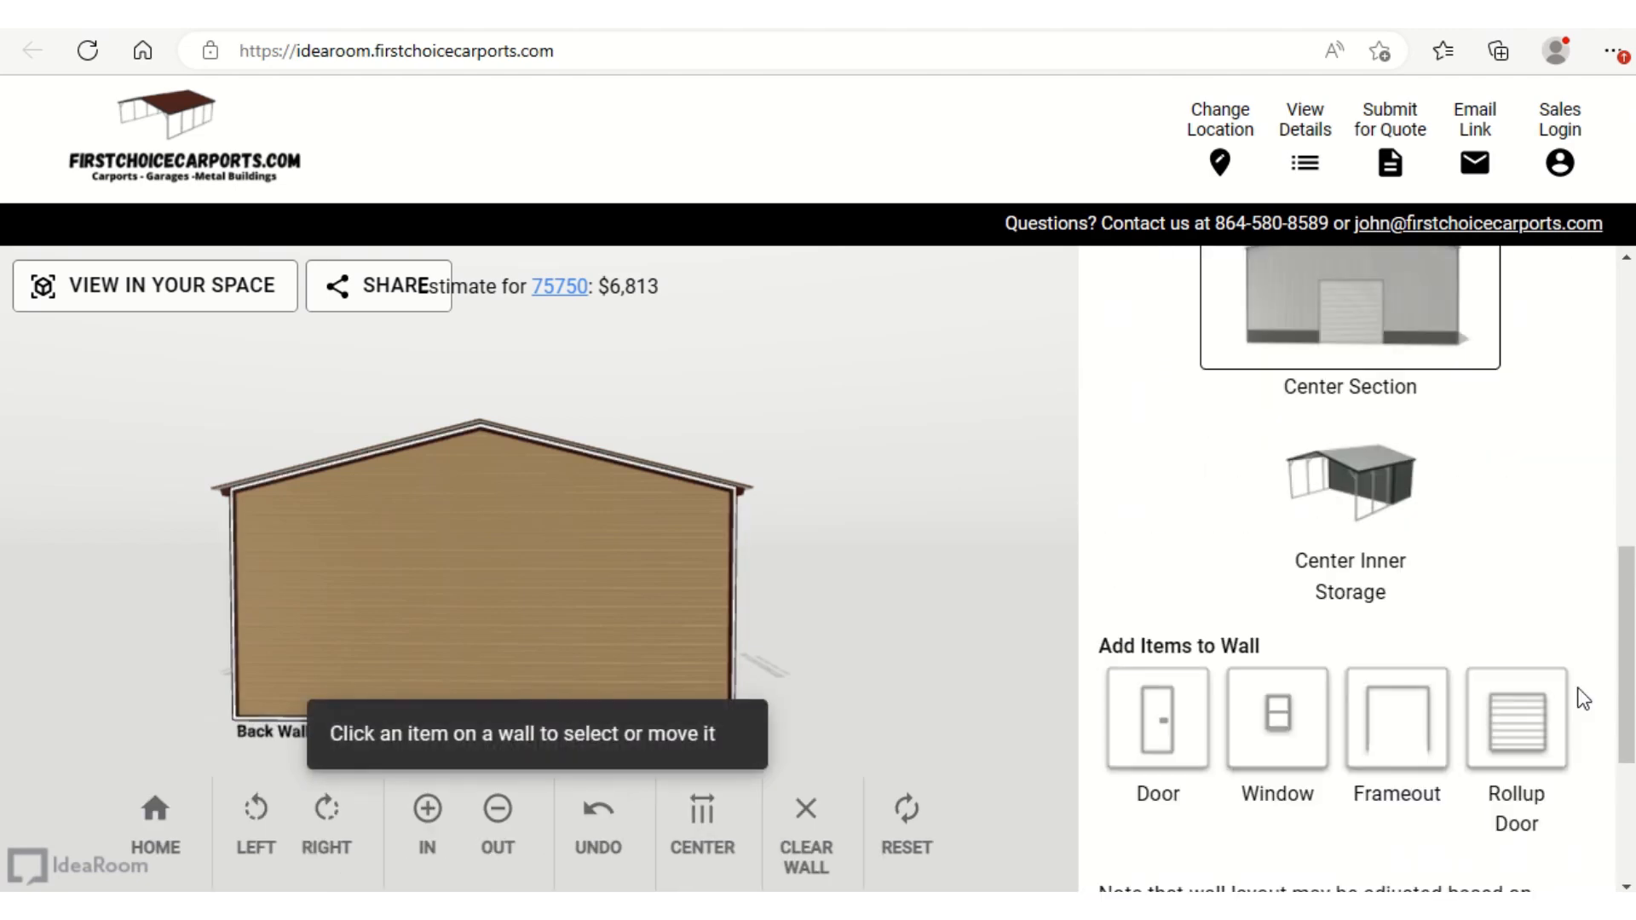
left_click(1516, 746)
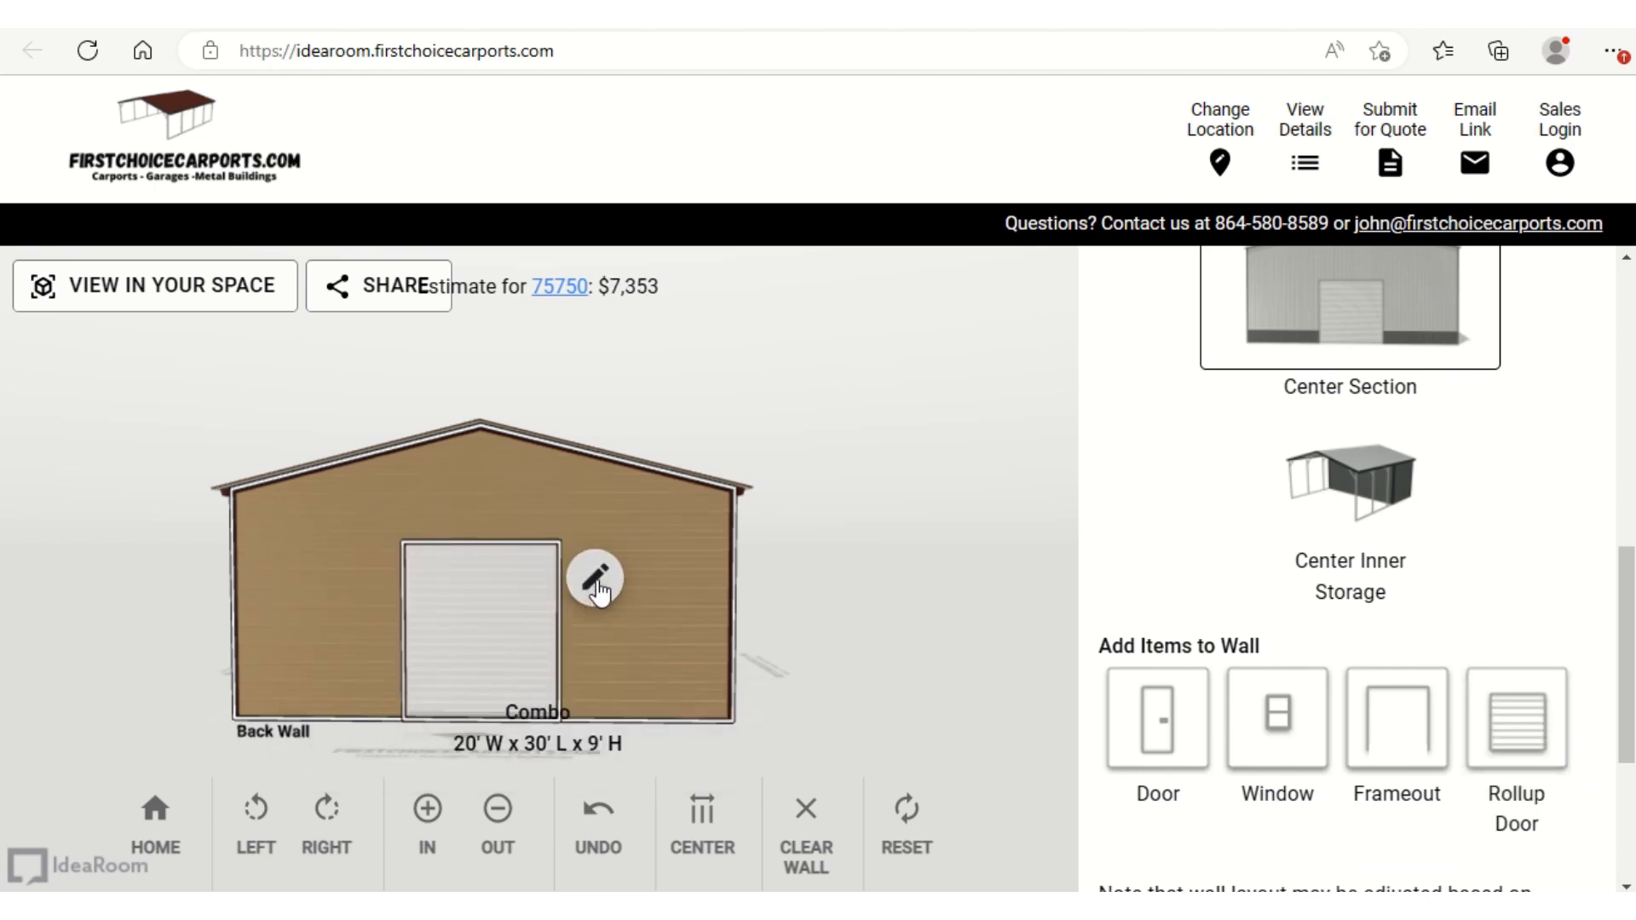
Change the back wall's rollup door to the 10'x8' Garage Door size
left_click(596, 579)
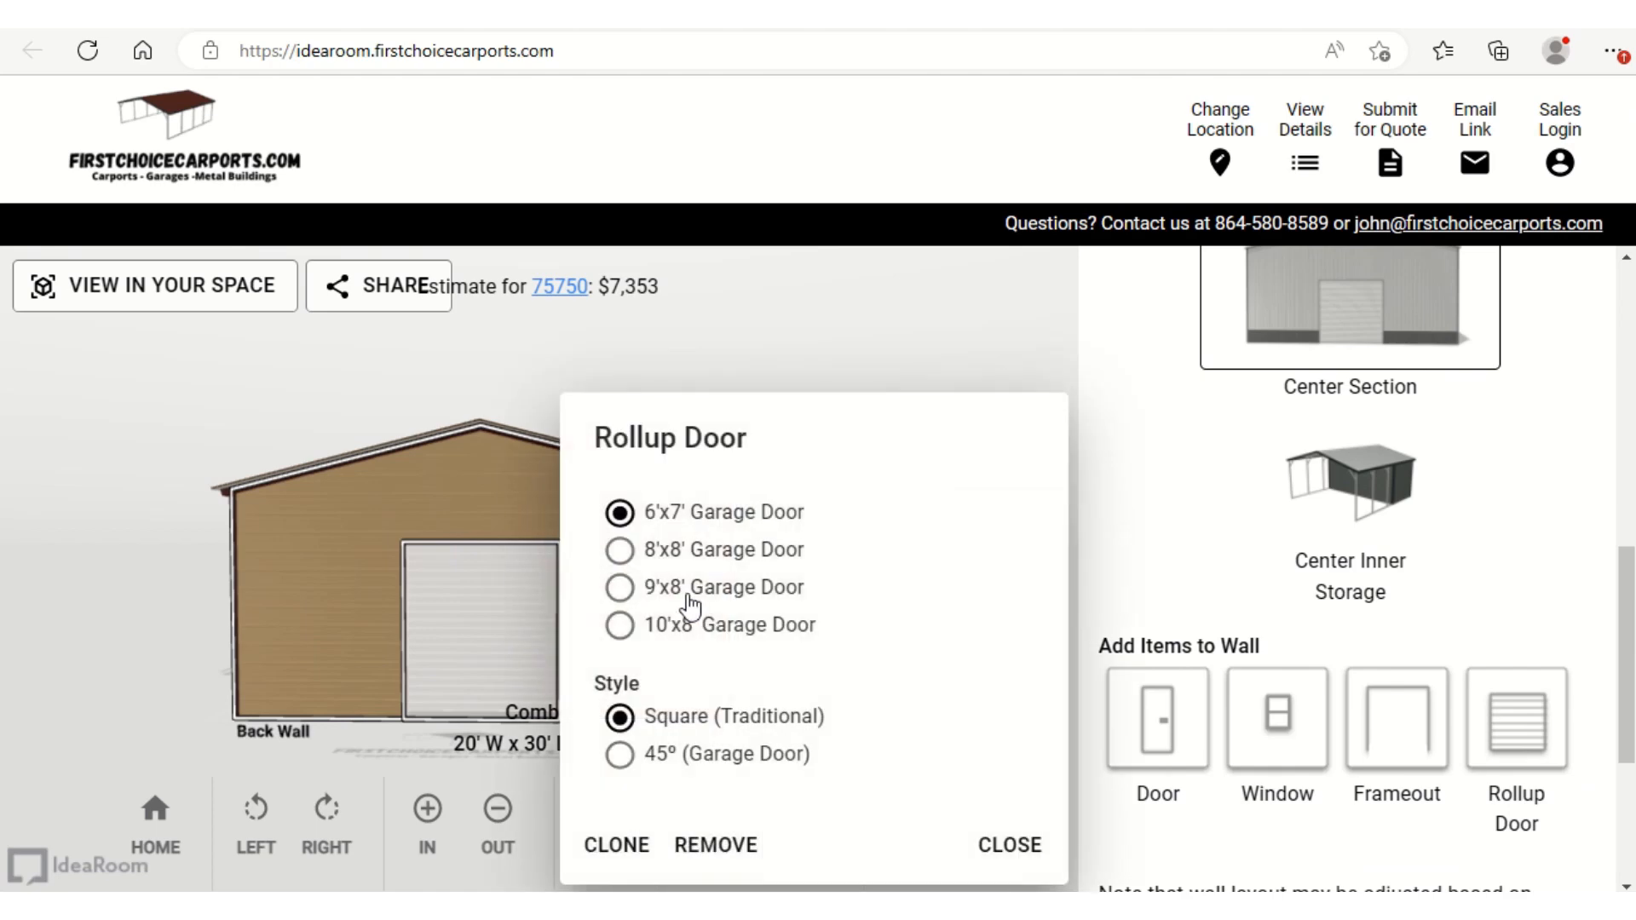
left_click(624, 627)
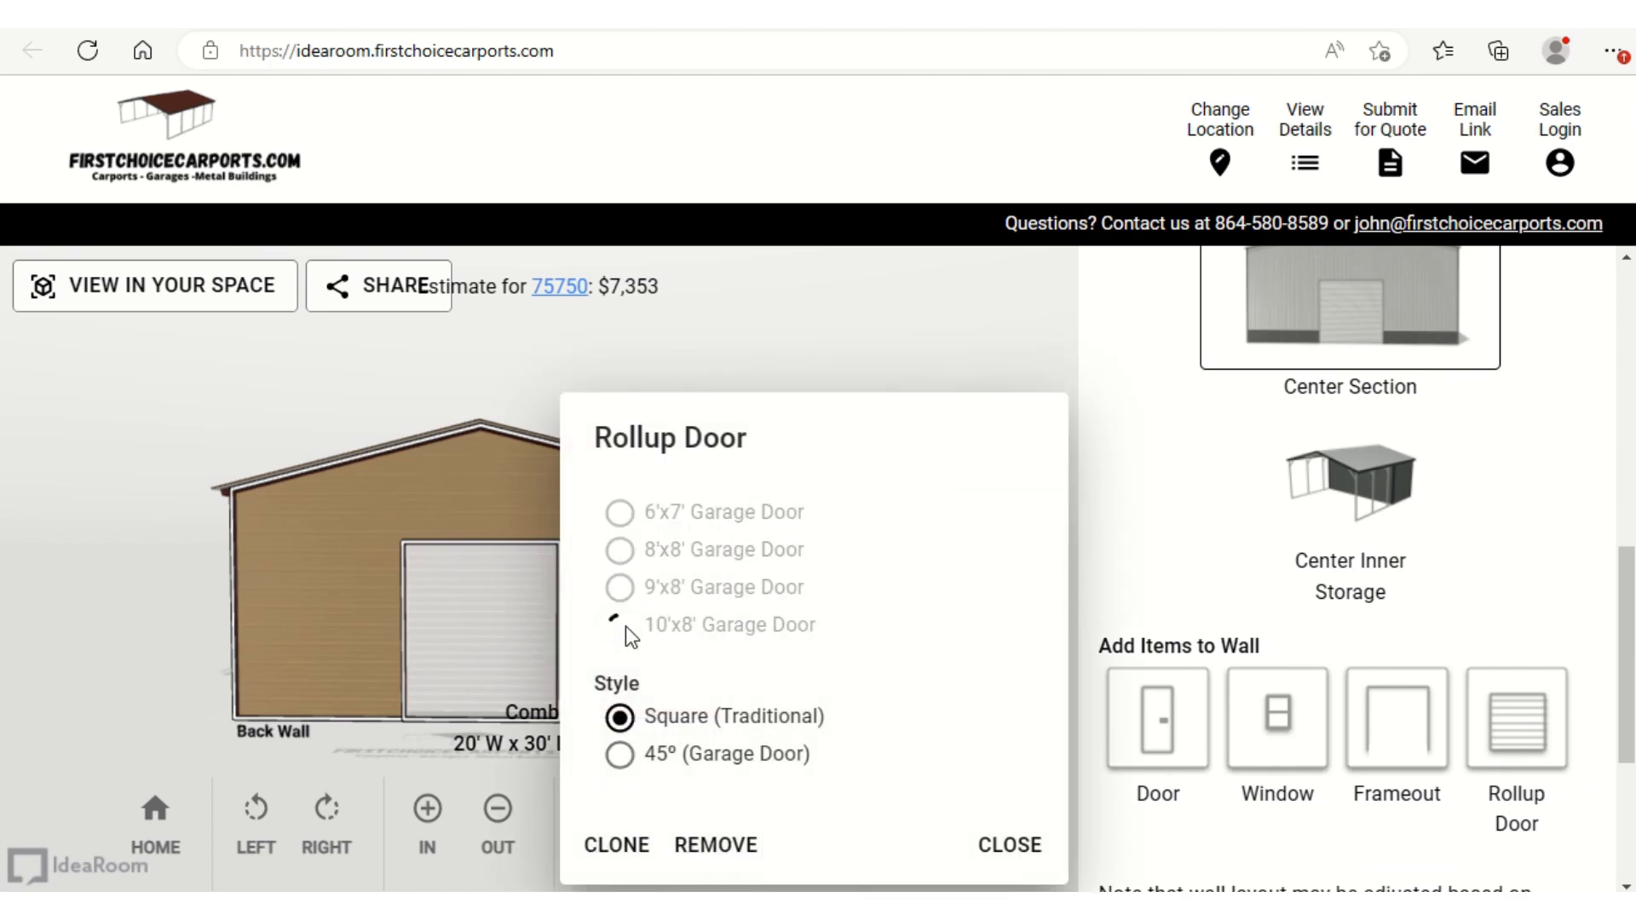
left_click(1023, 848)
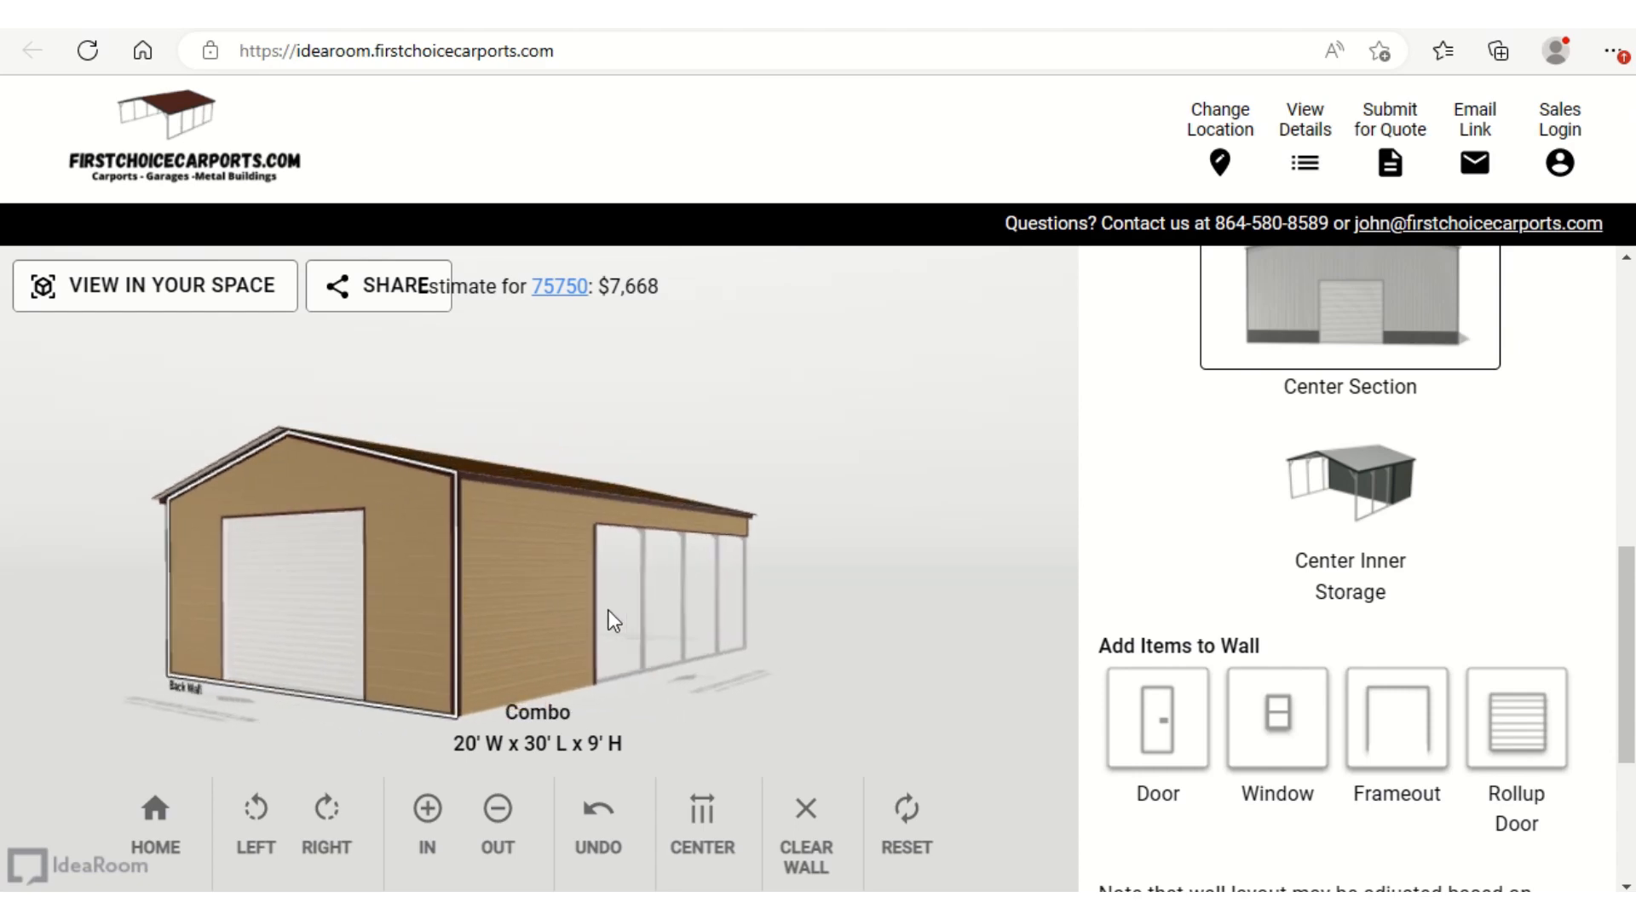
Set the center section's length to 40'
left_click_drag(565, 611, 530, 610)
scroll(1468, 546, "up", 5)
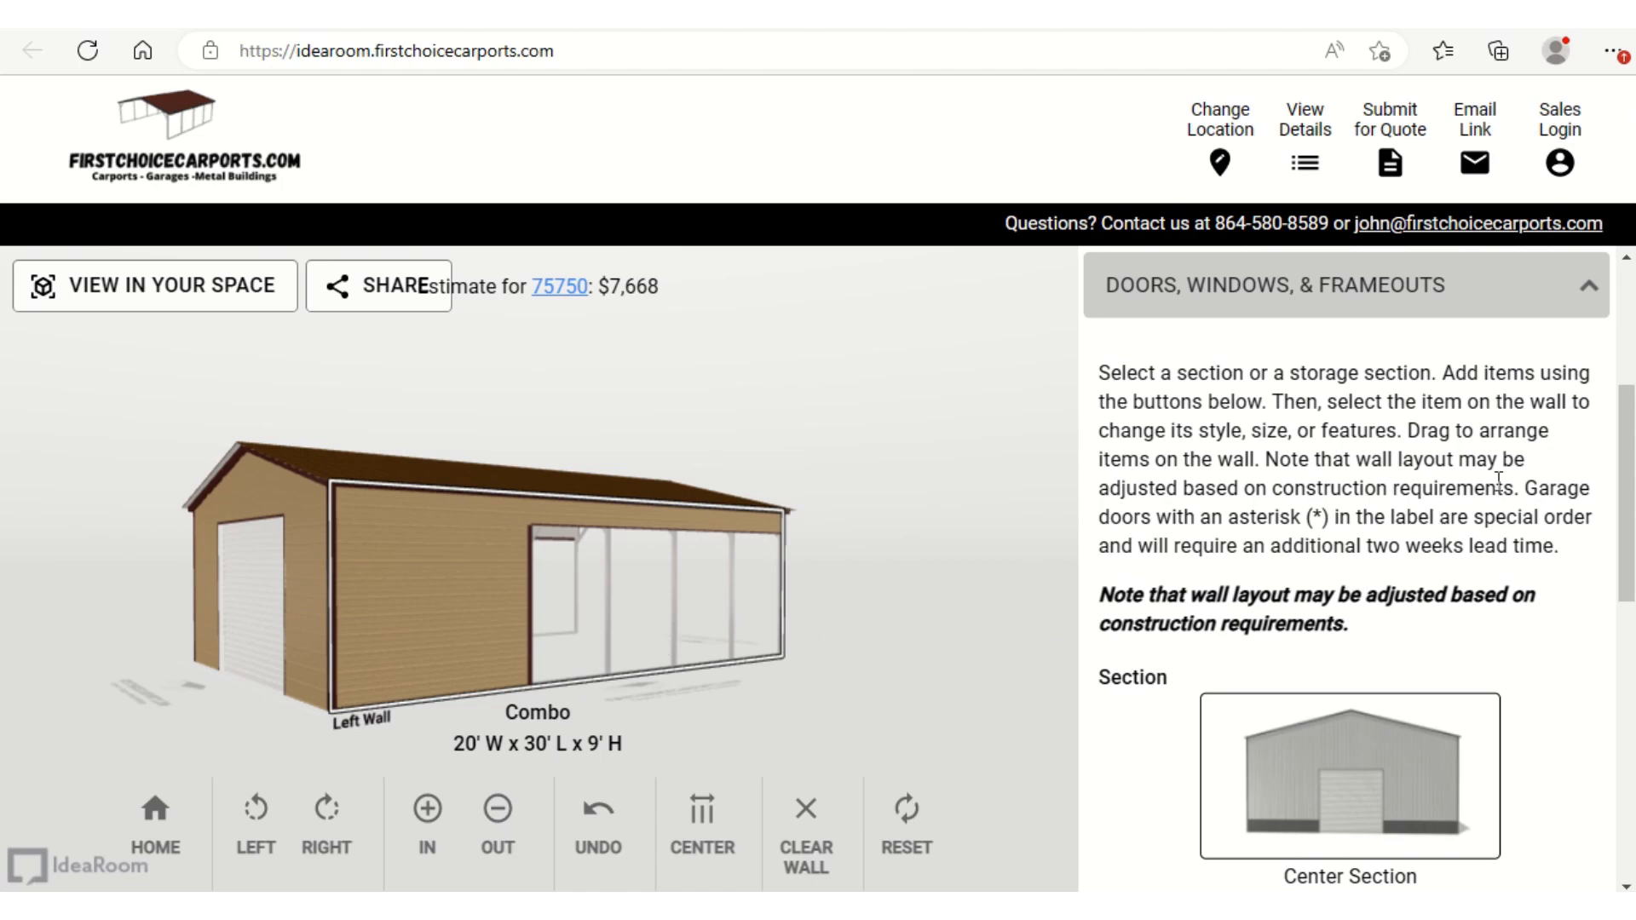
scroll(1499, 479, "up", 3)
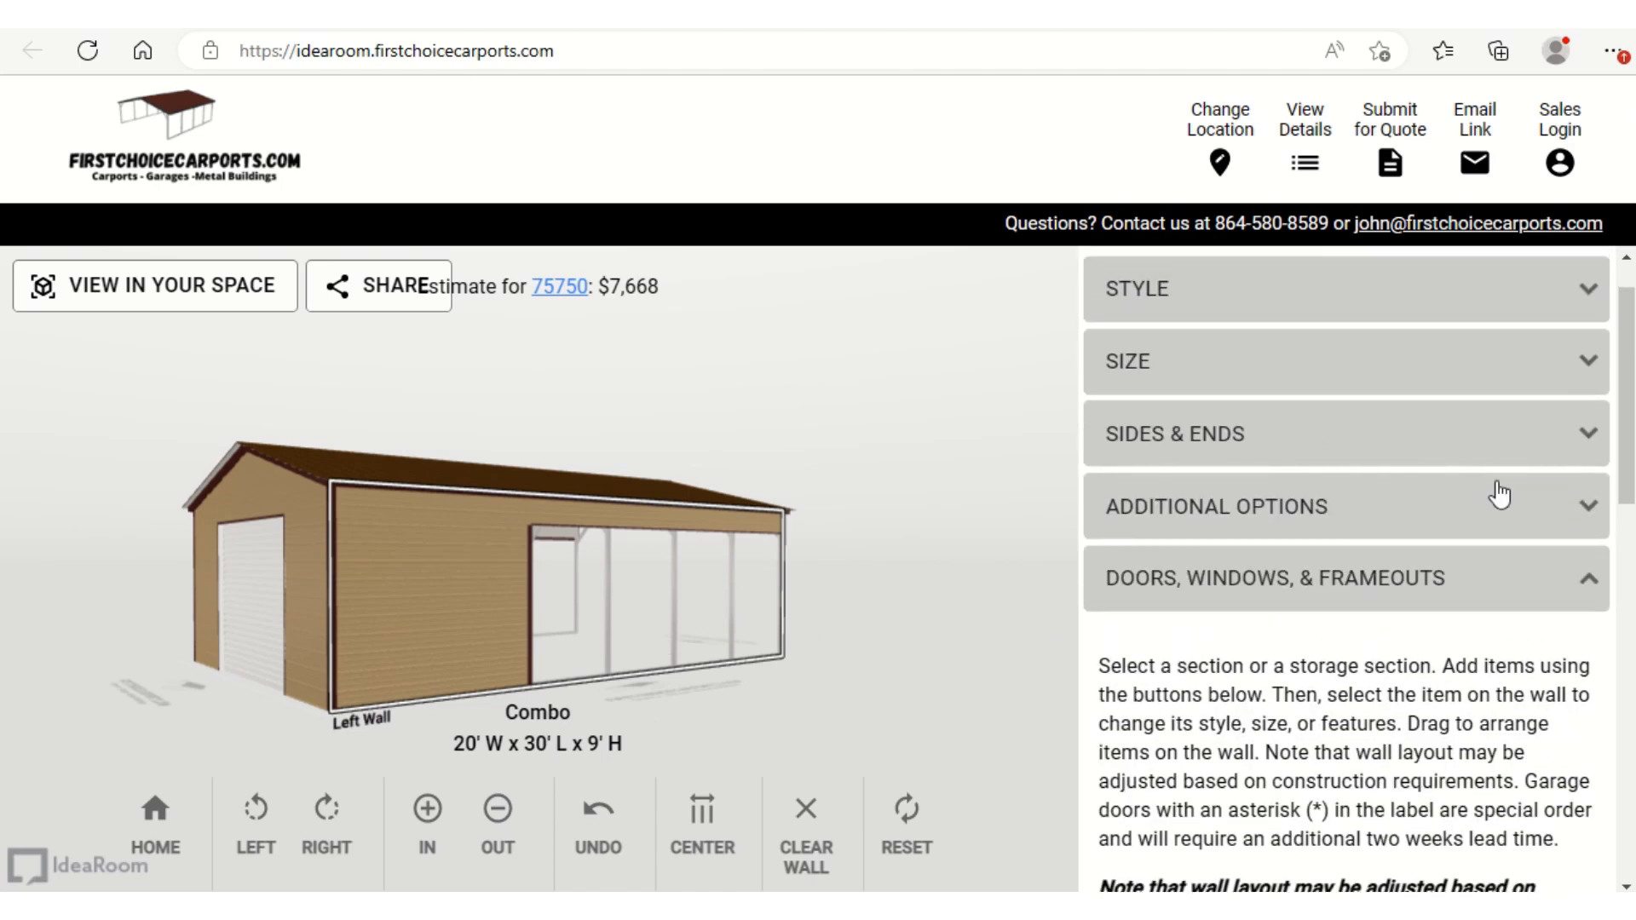
scroll(1499, 494, "up", 1)
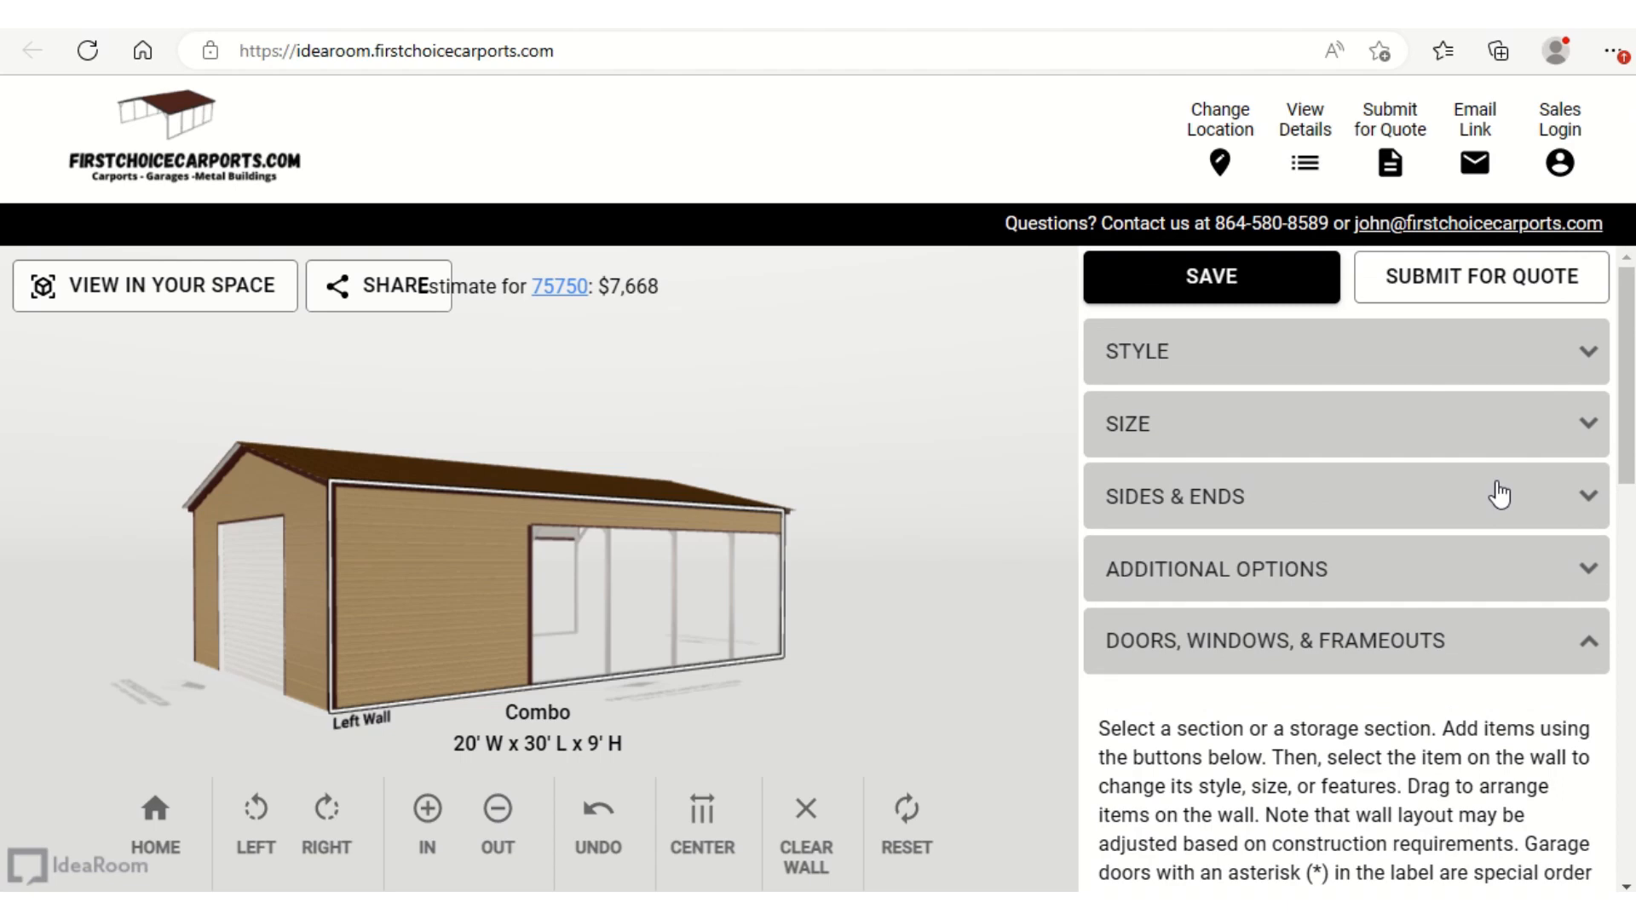
left_click(1586, 429)
scroll(1363, 648, "down", 2)
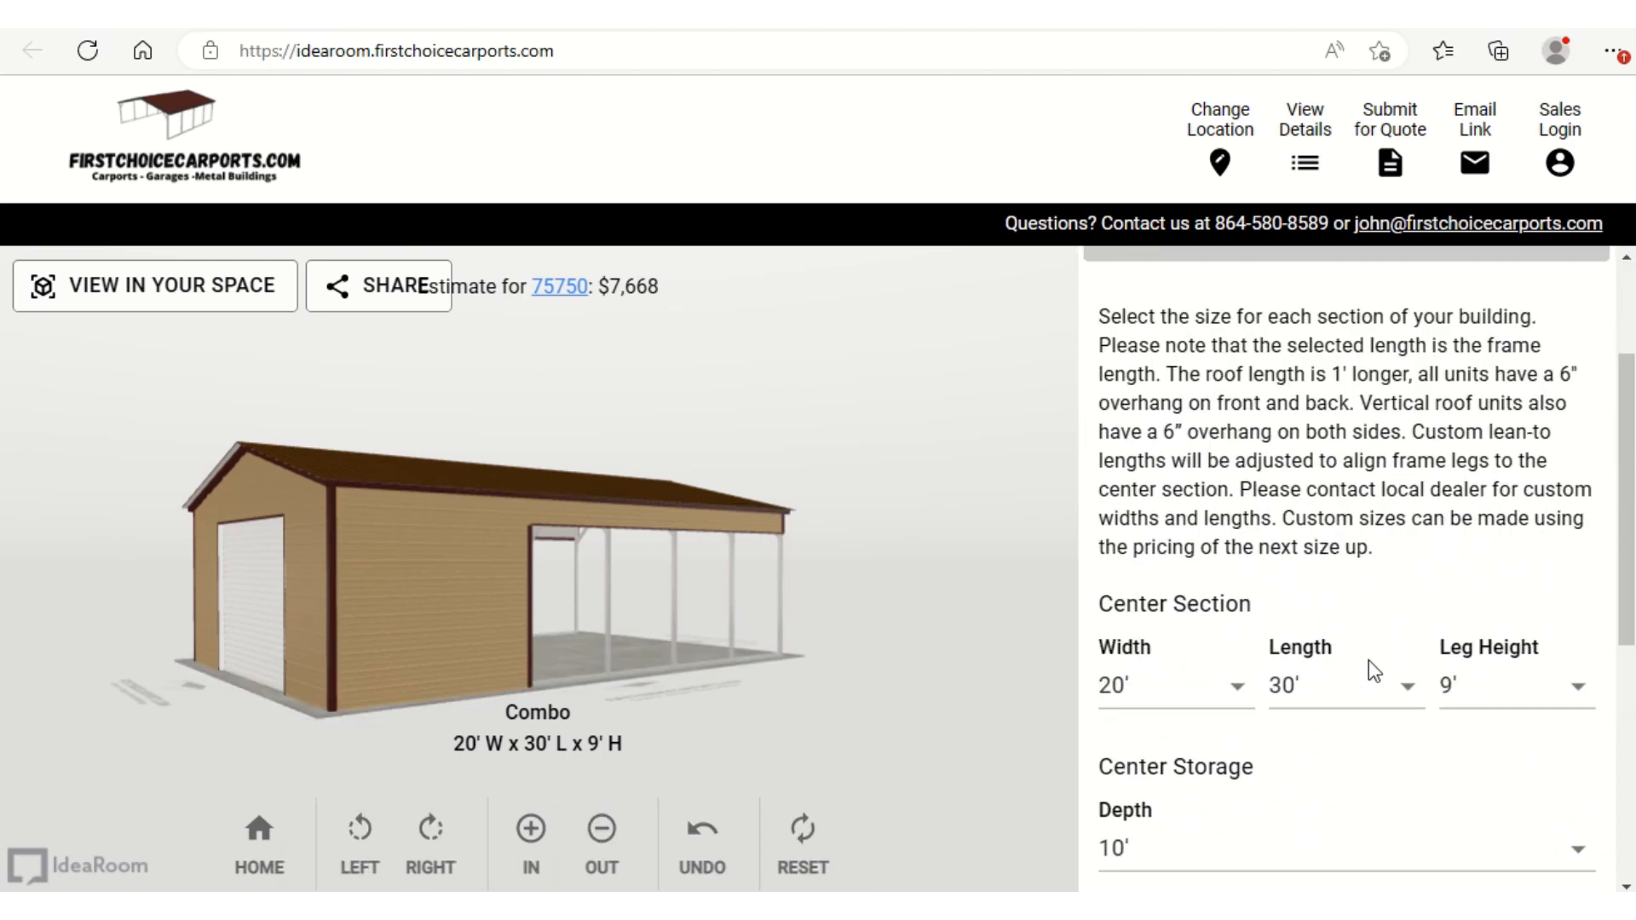
left_click(1404, 690)
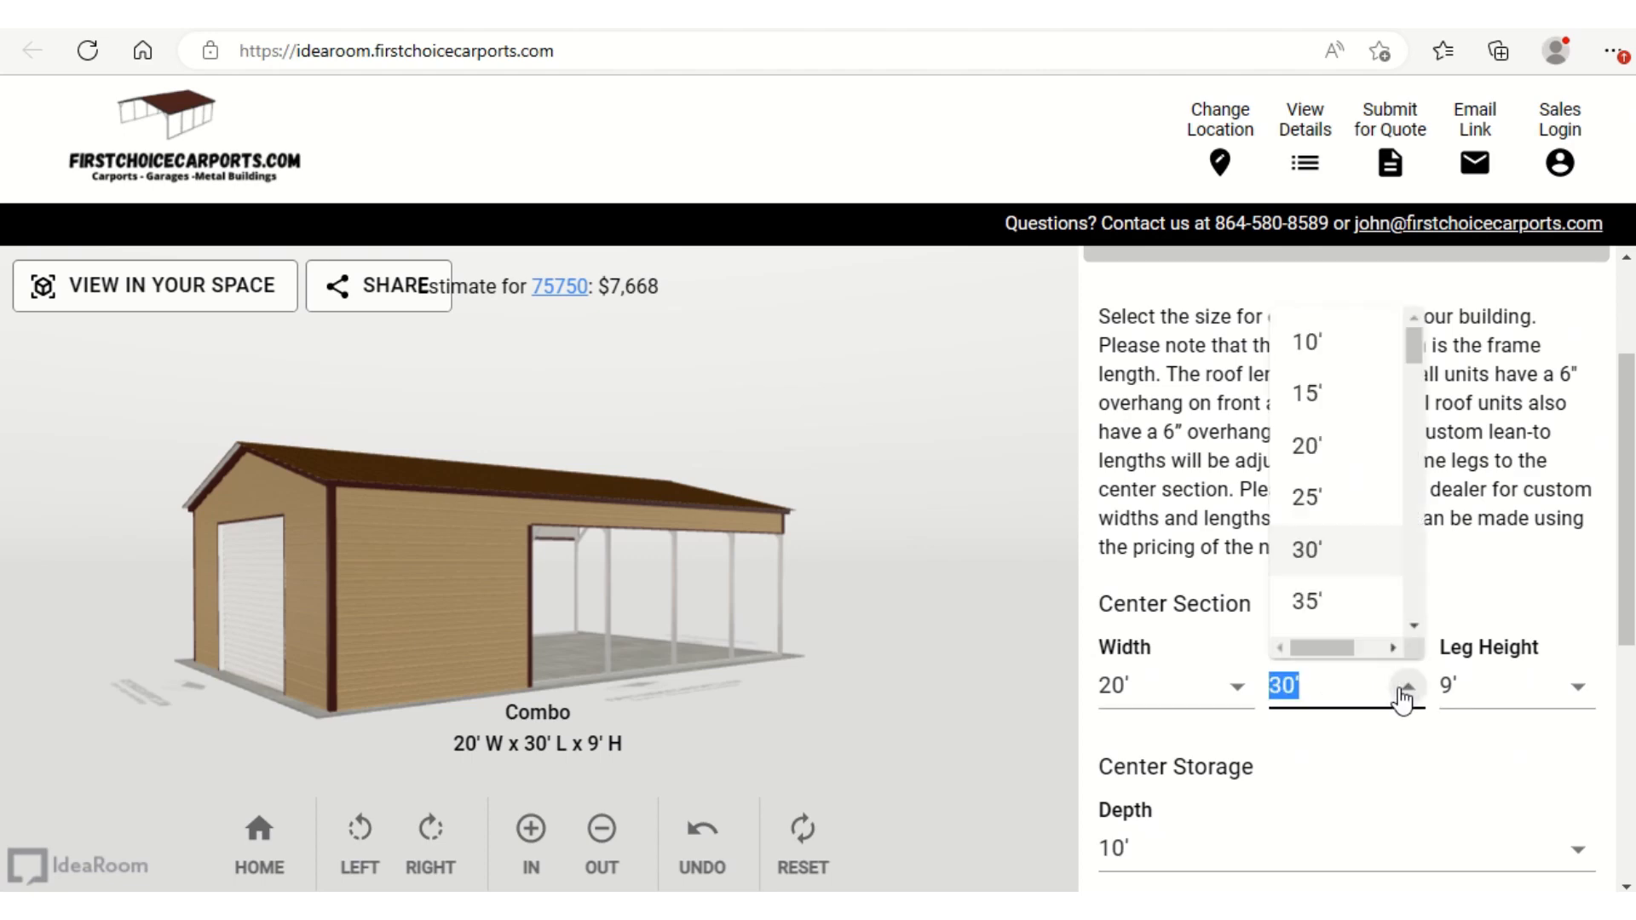
scroll(1364, 559, "down", 2)
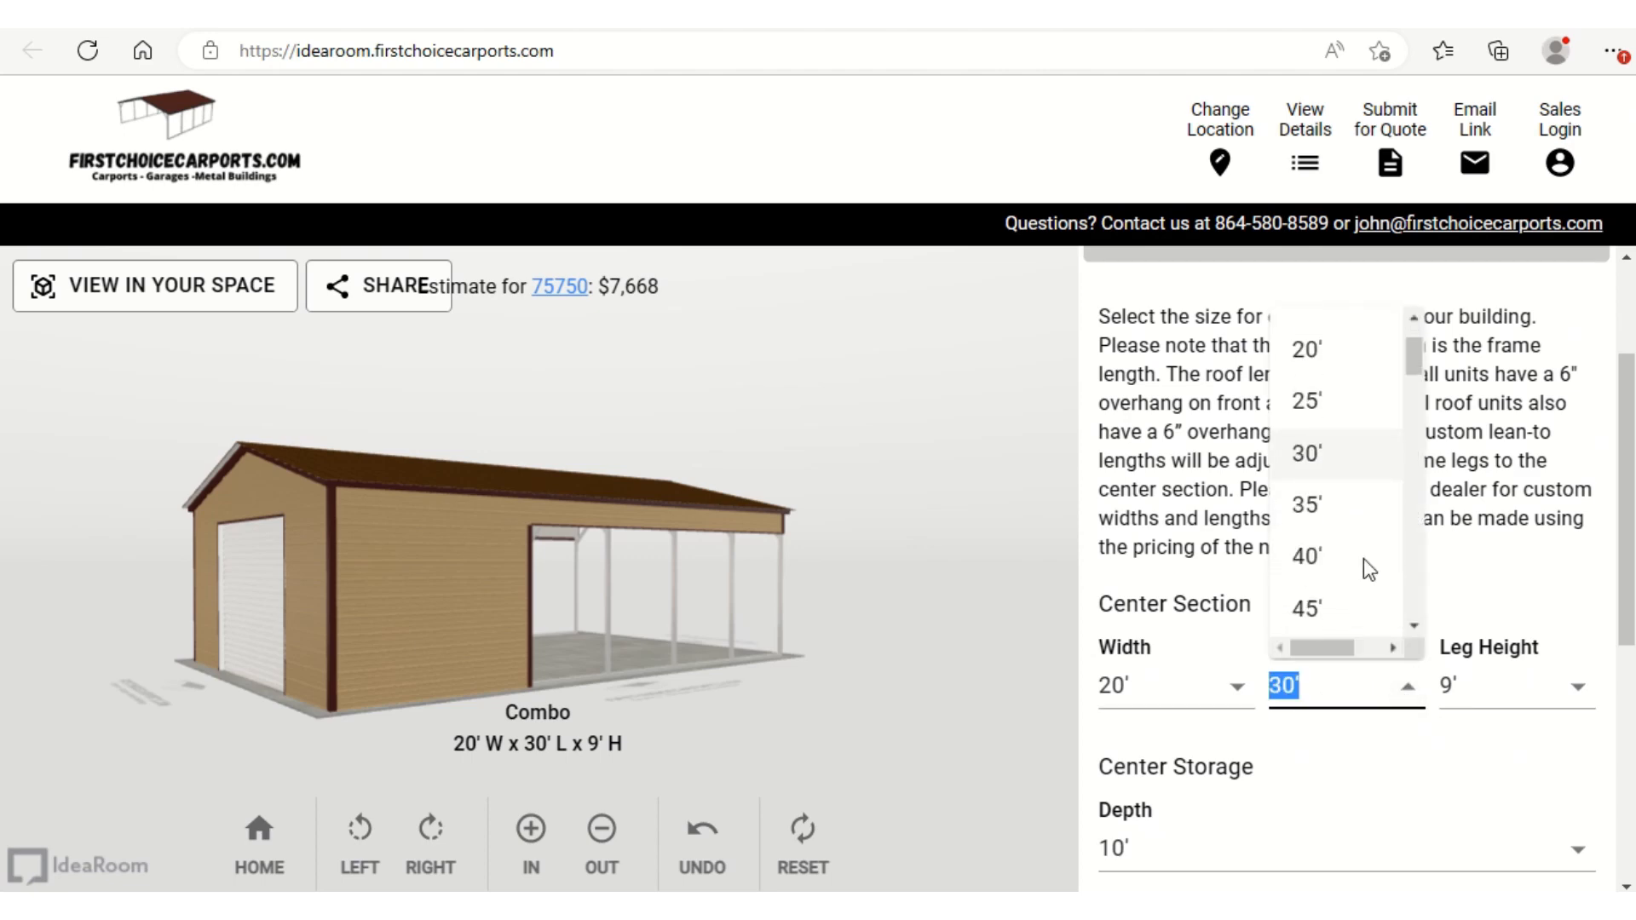
left_click(1337, 554)
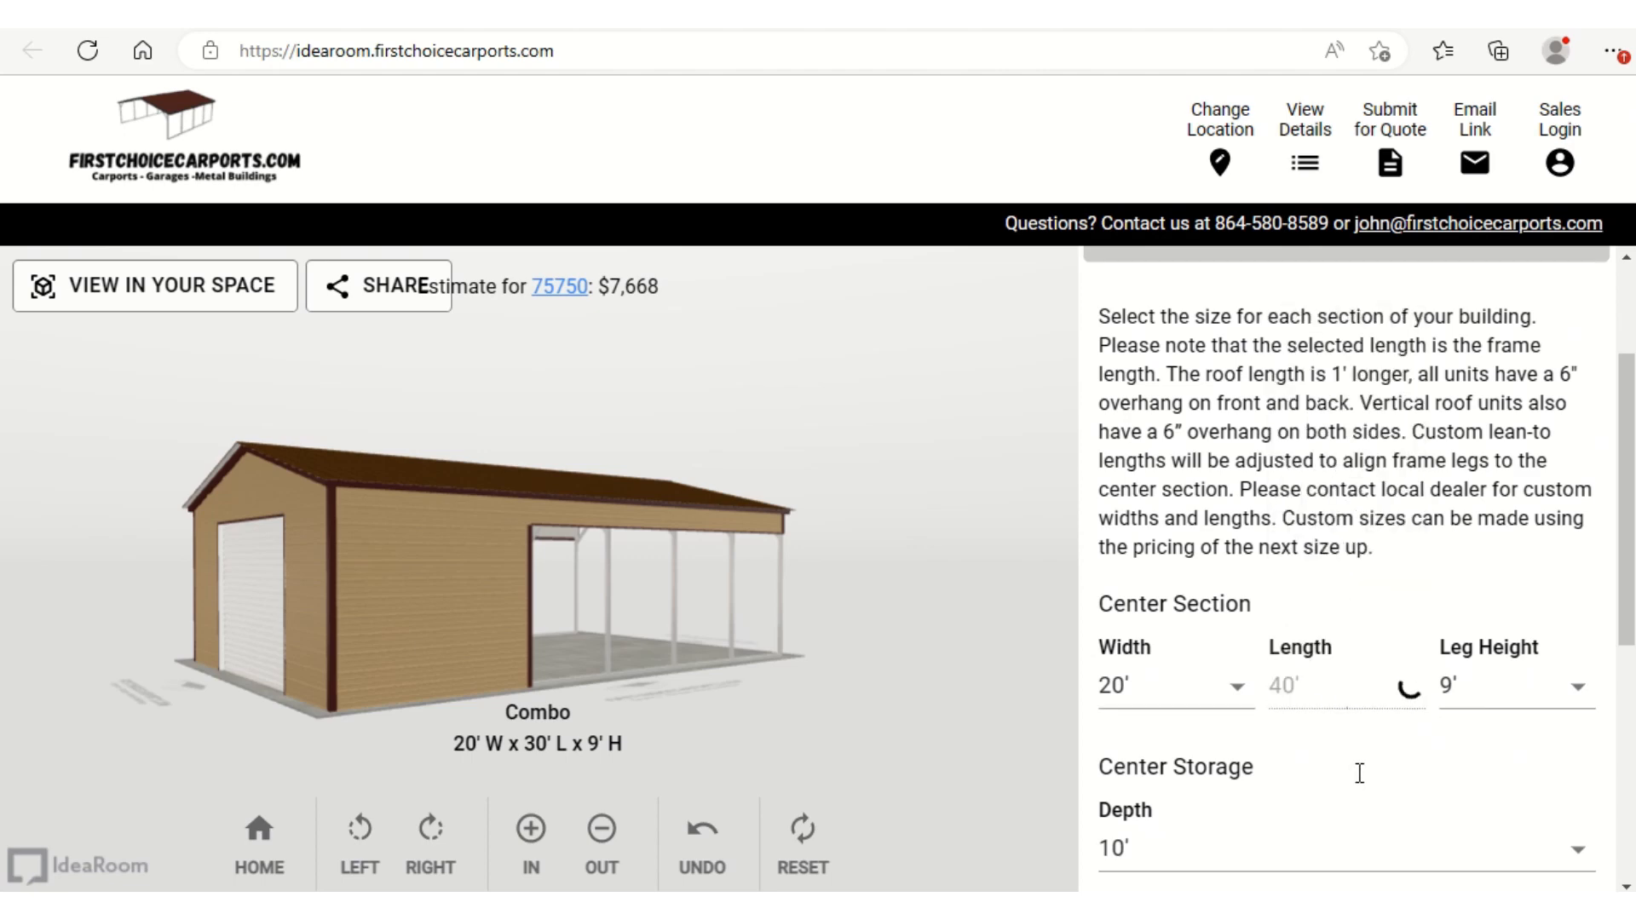
Set the center storage depth to 20' and the center section's leg height to 12'
scroll(1361, 764, "down", 2)
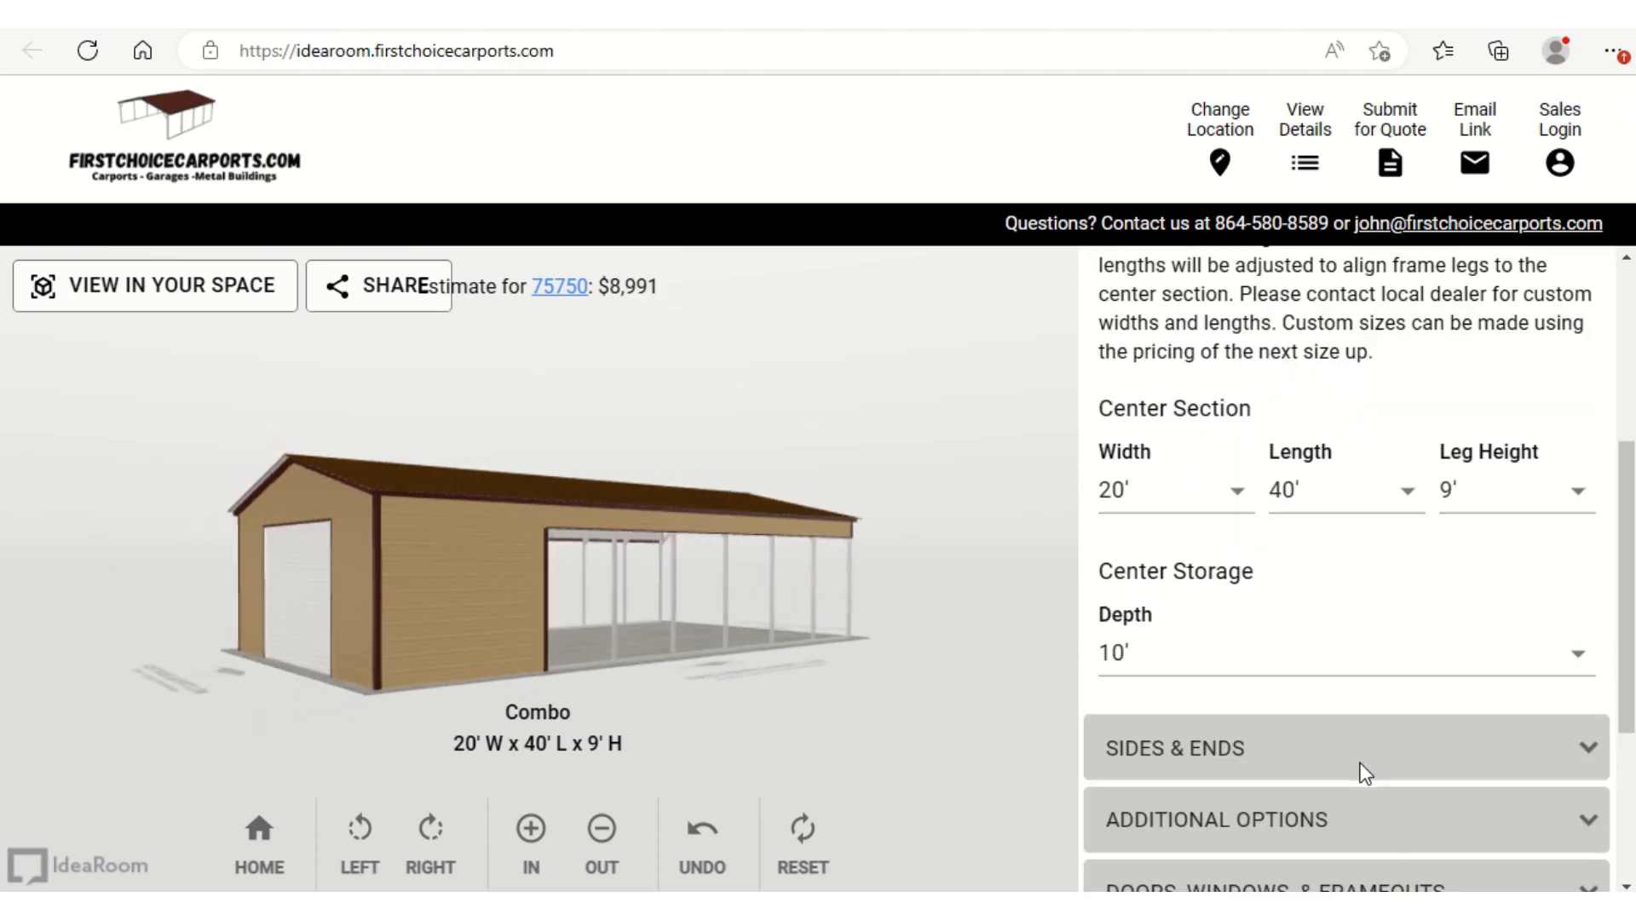
left_click(1579, 656)
left_click(1205, 479)
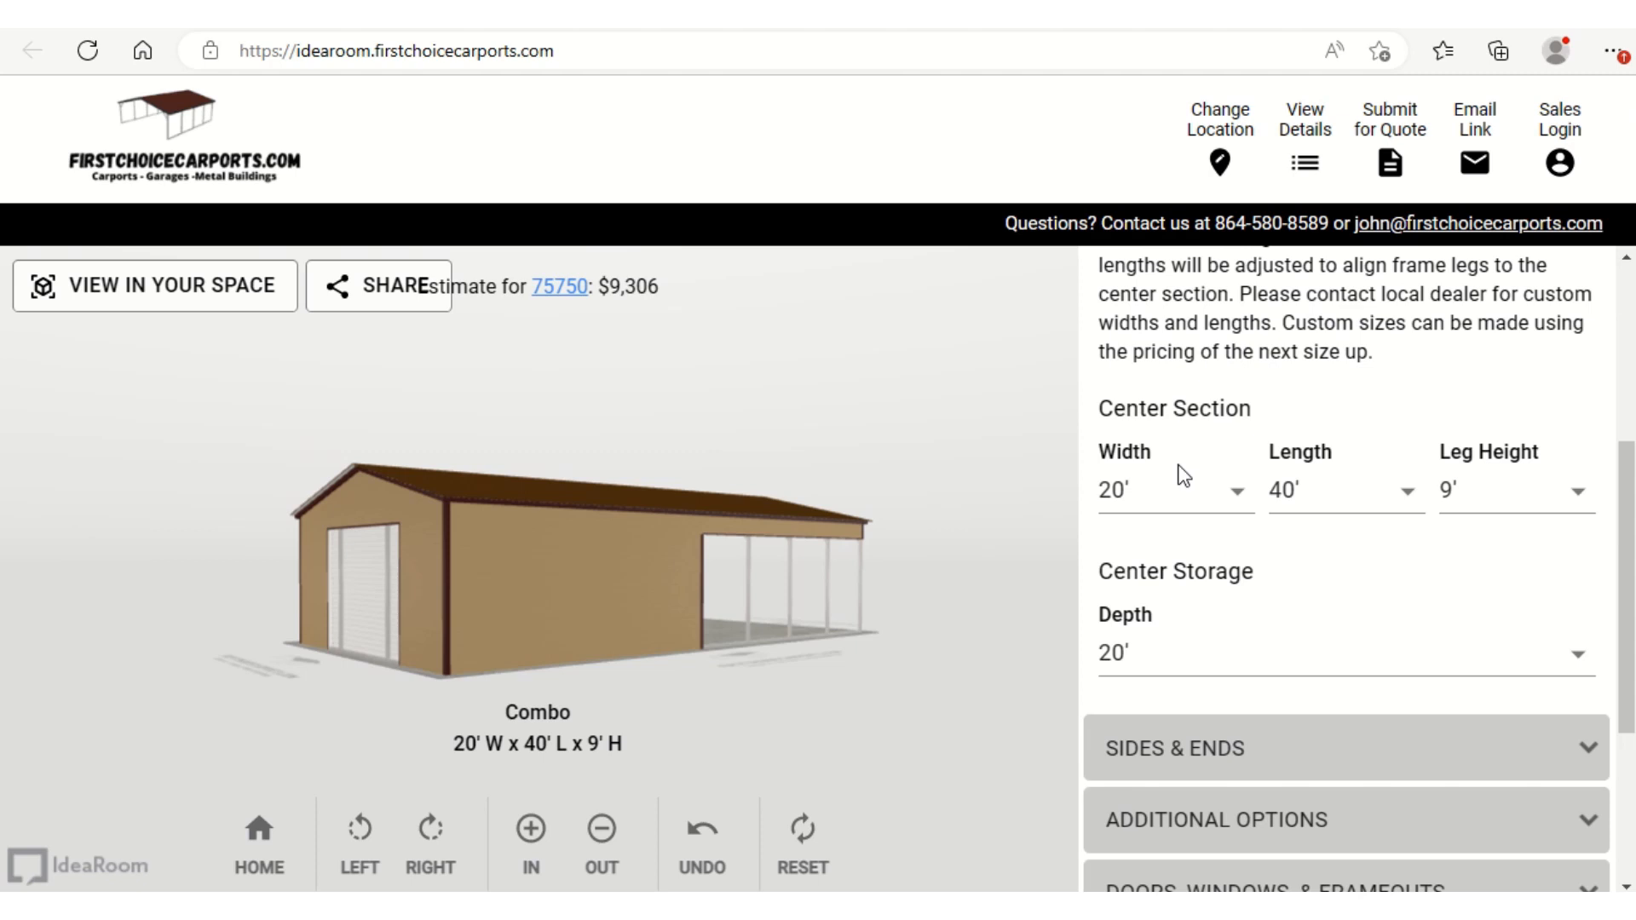
left_click(1579, 498)
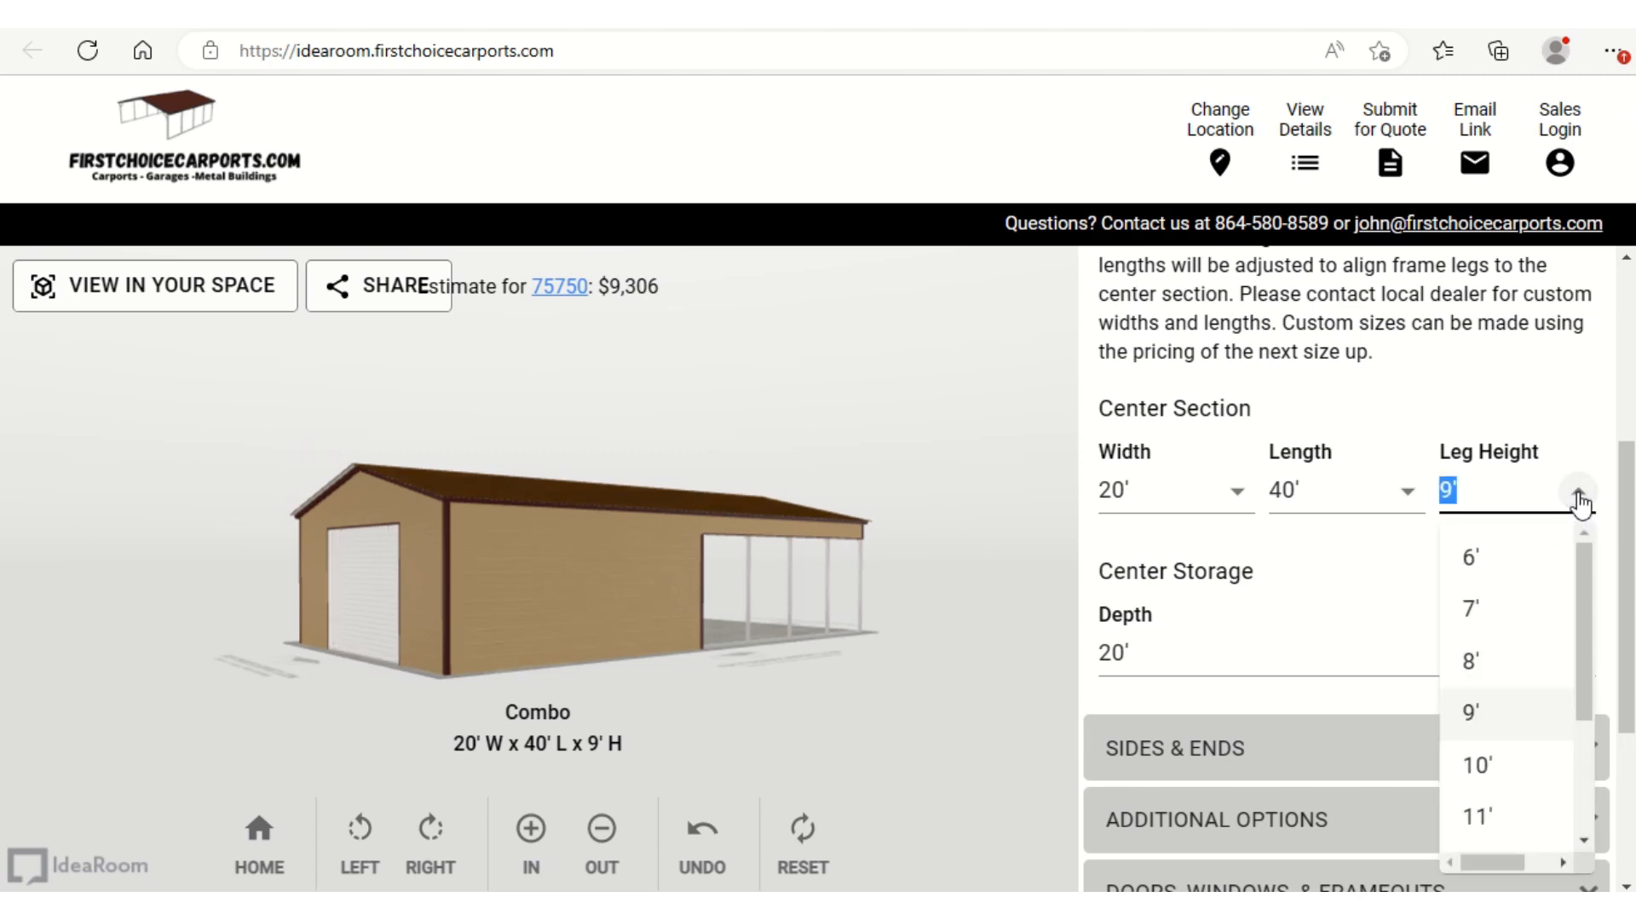
scroll(1505, 797, "down", 2)
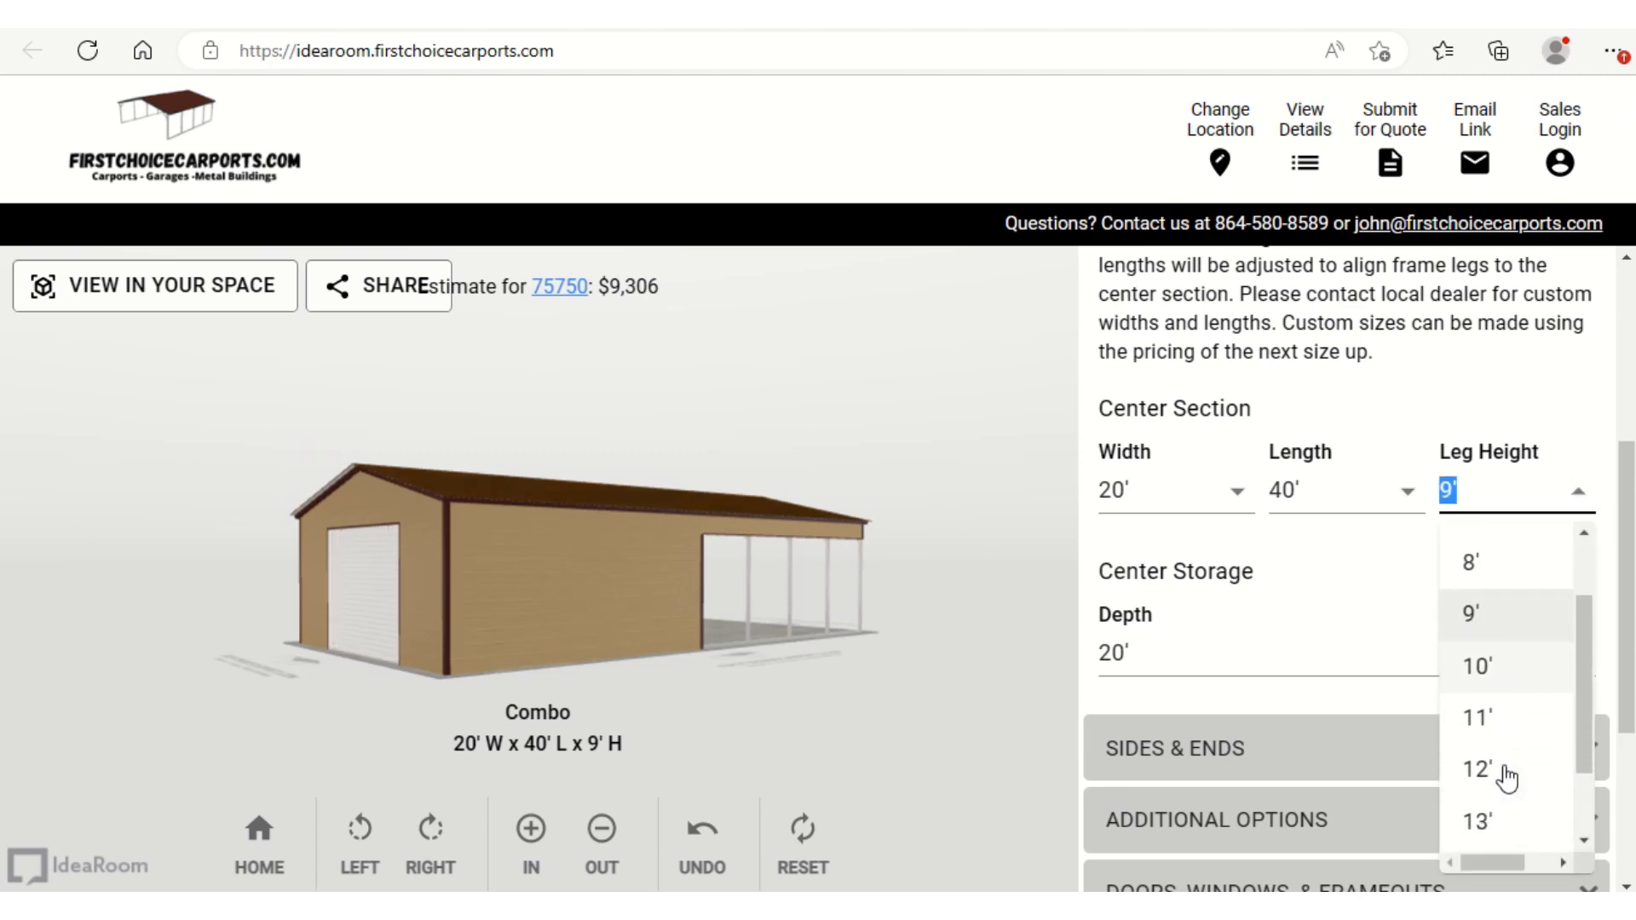
left_click(1478, 769)
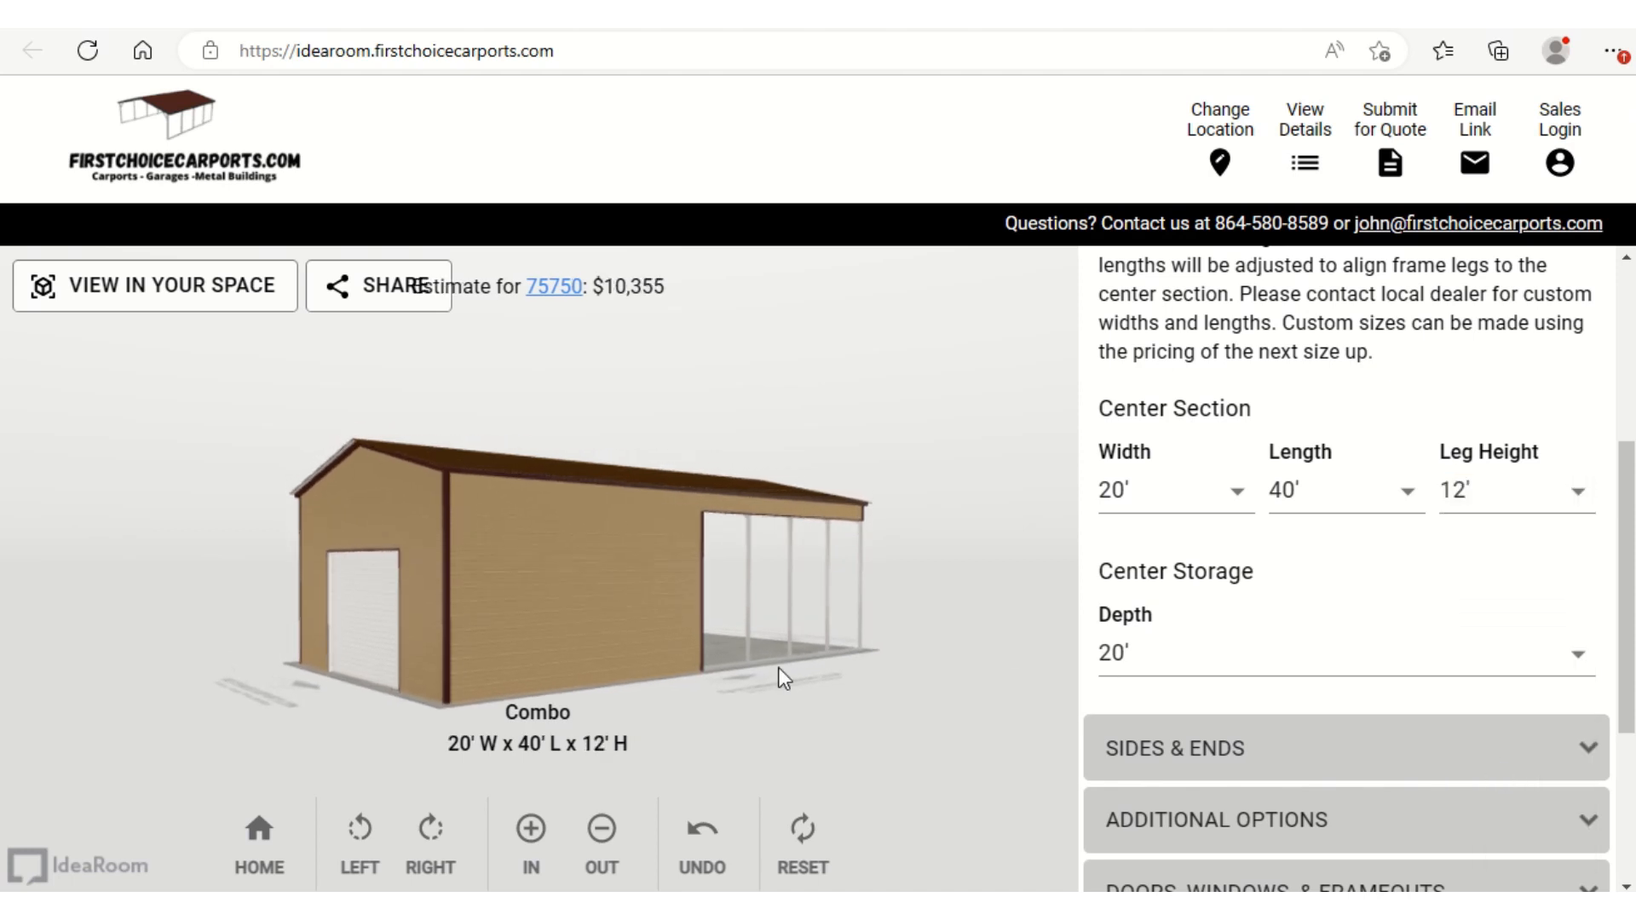
Add a left lean-to to the building with the Lean only option
left_click_drag(695, 749, 934, 702)
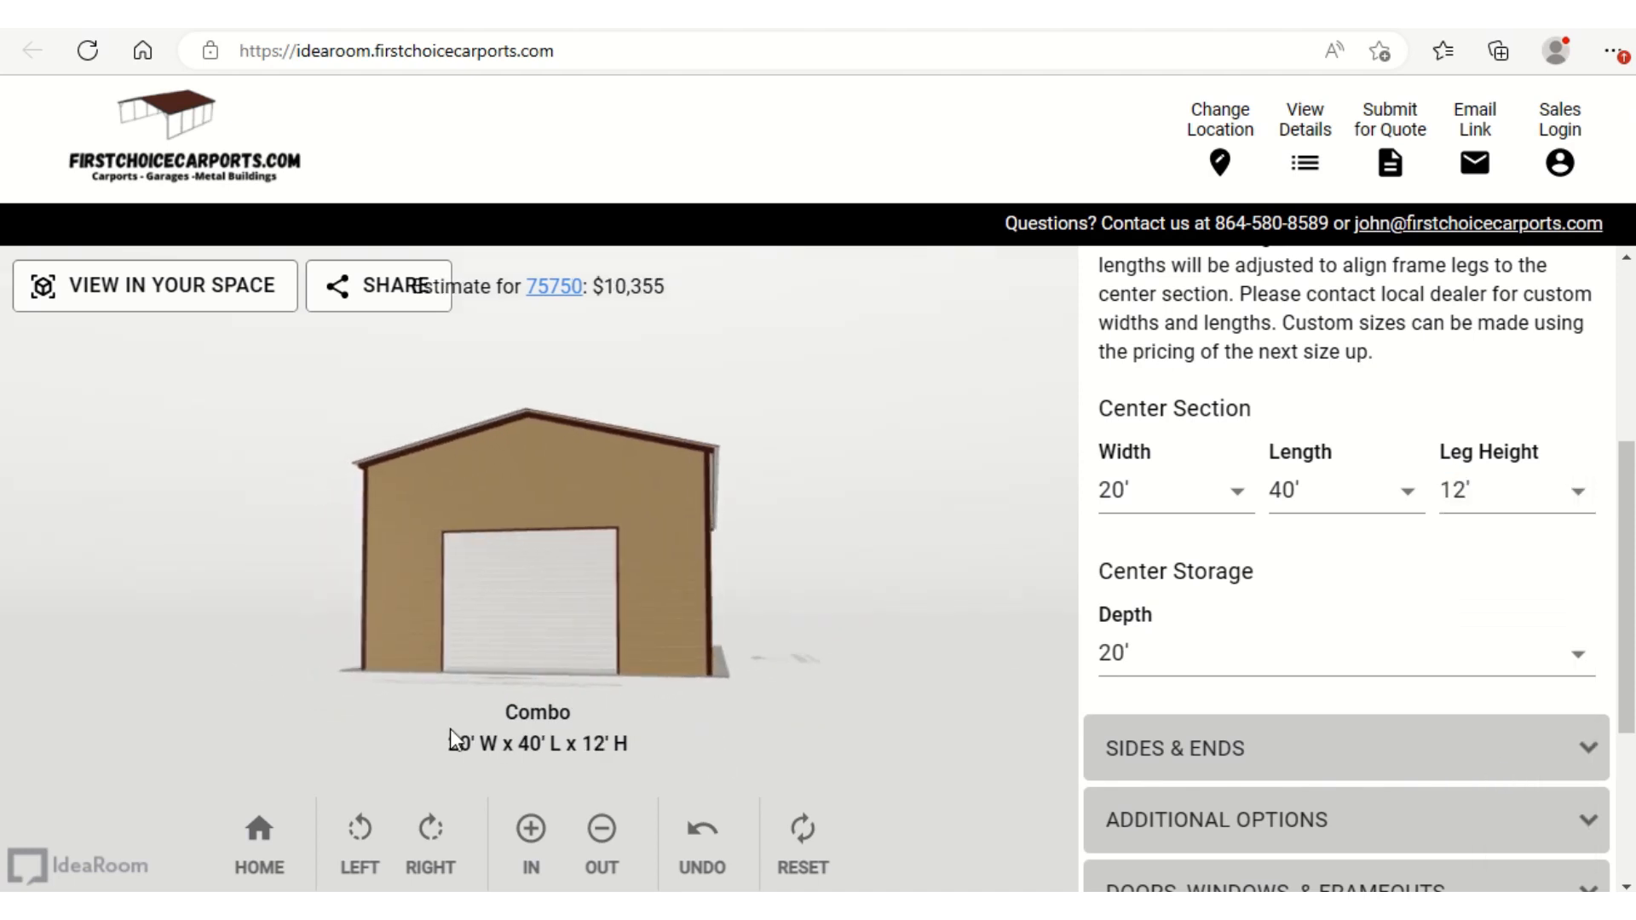
left_click_drag(457, 719, 346, 733)
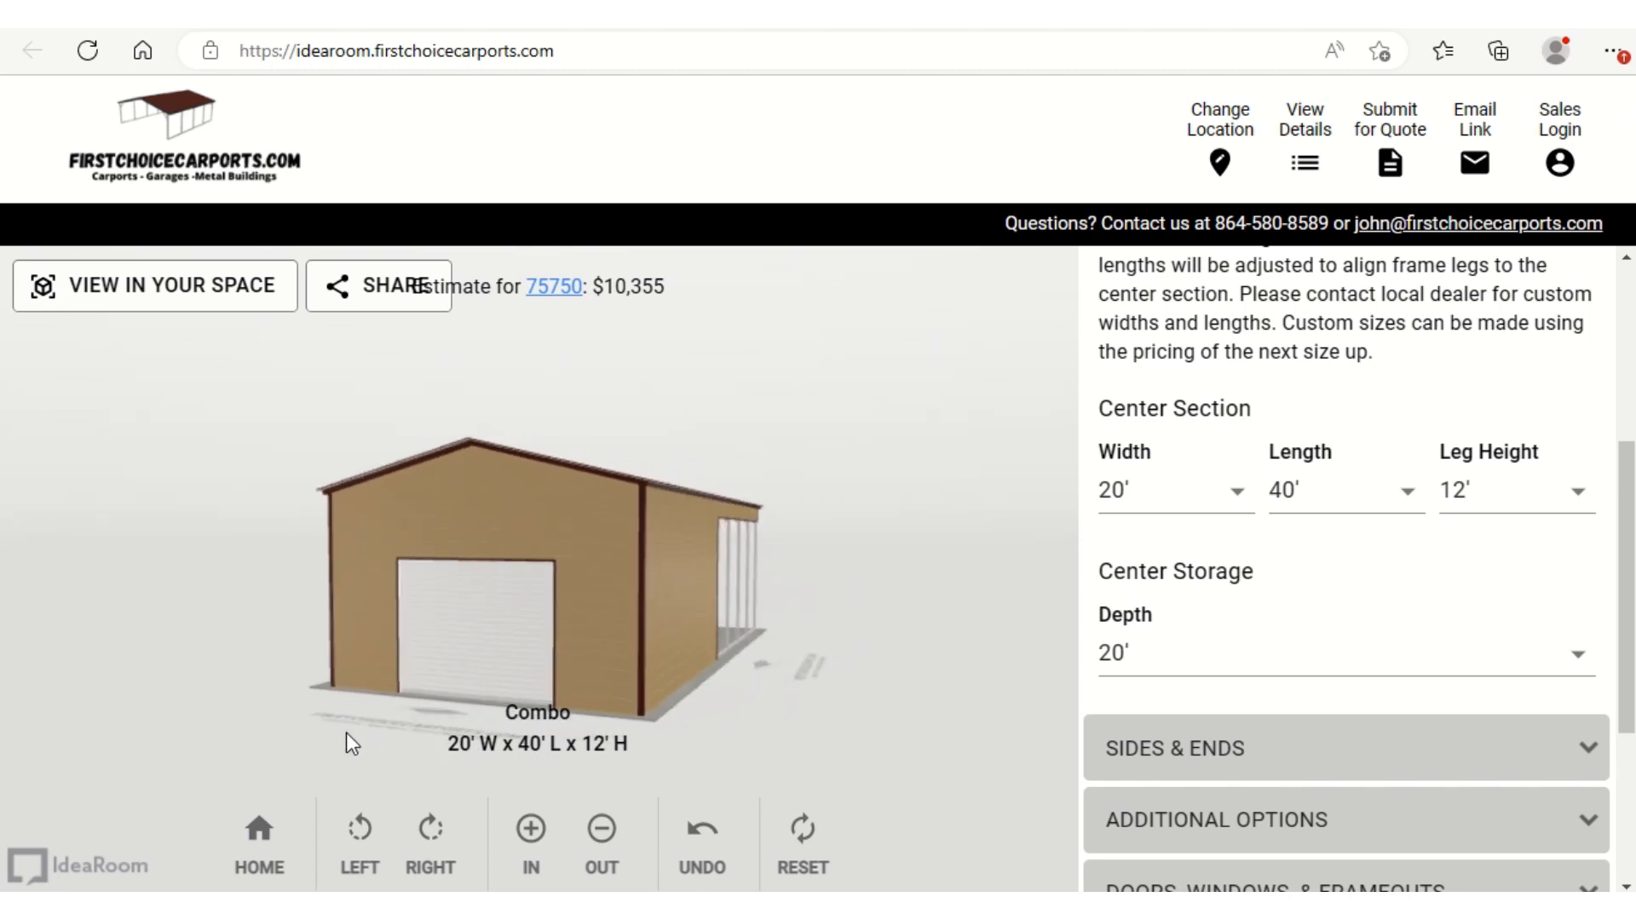
left_click(1583, 756)
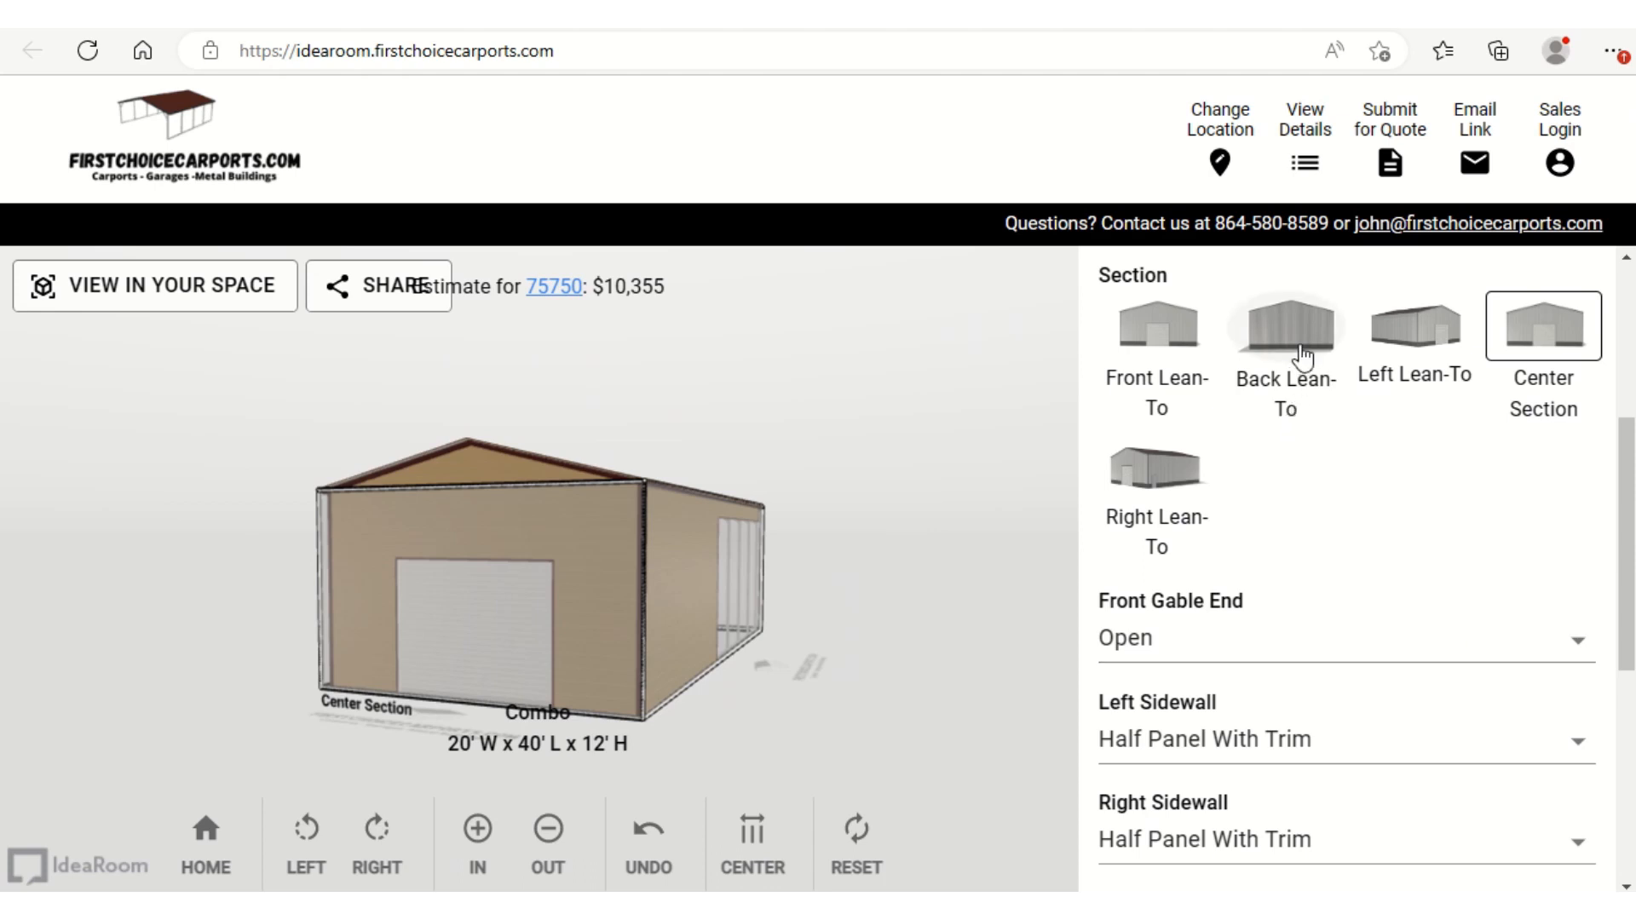
left_click(1420, 346)
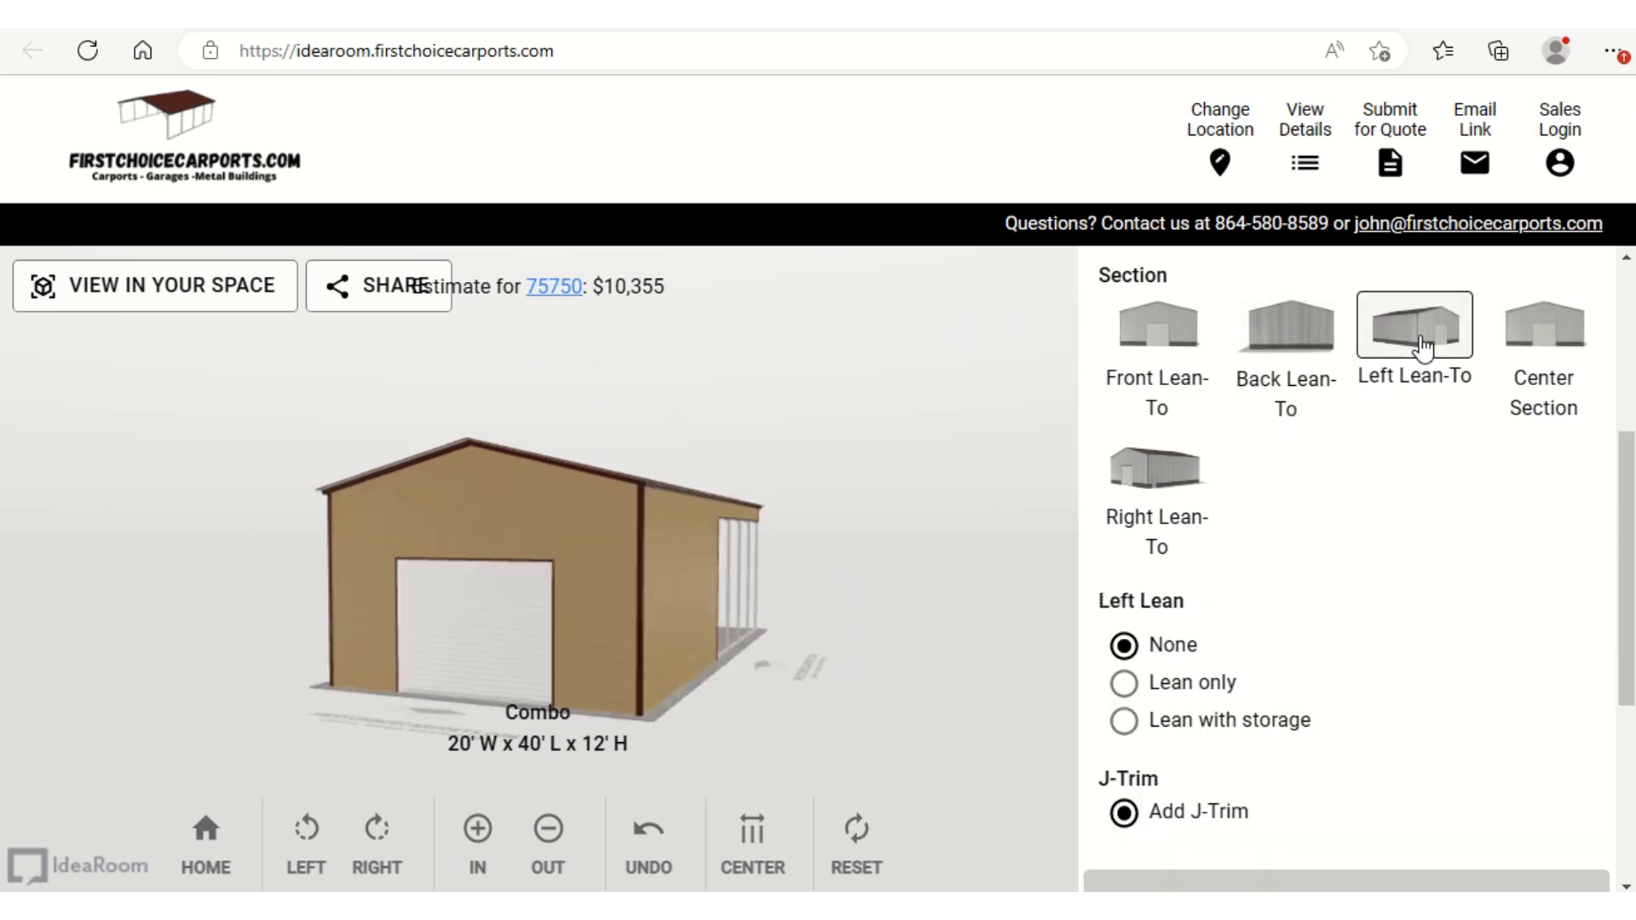
scroll(1385, 590, "down", 2)
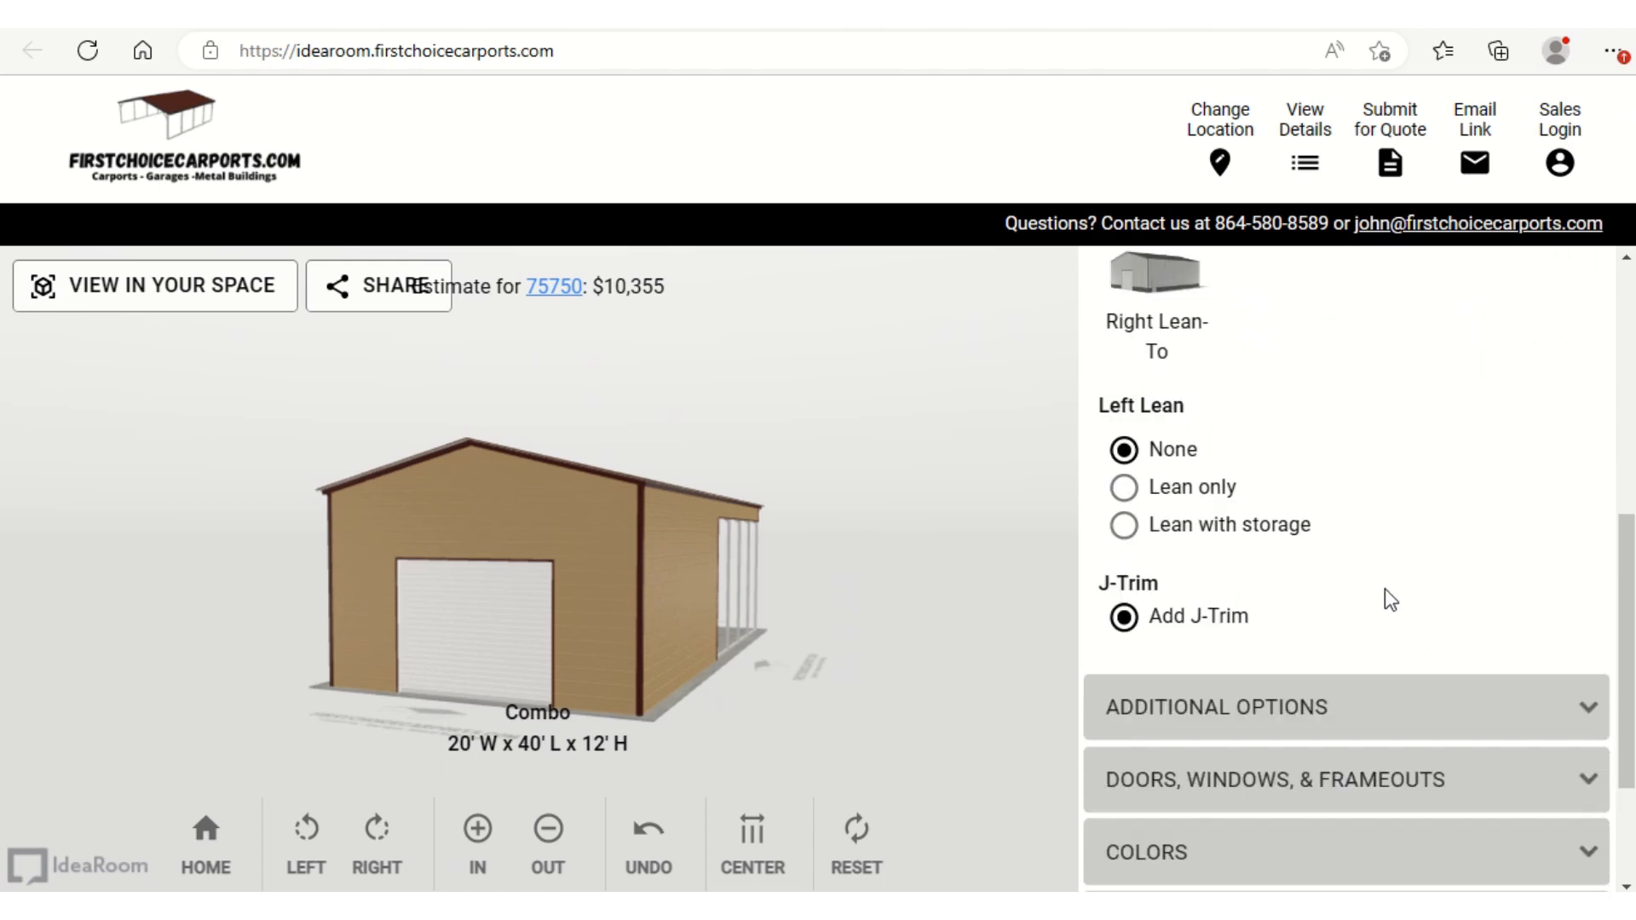
left_click(1125, 488)
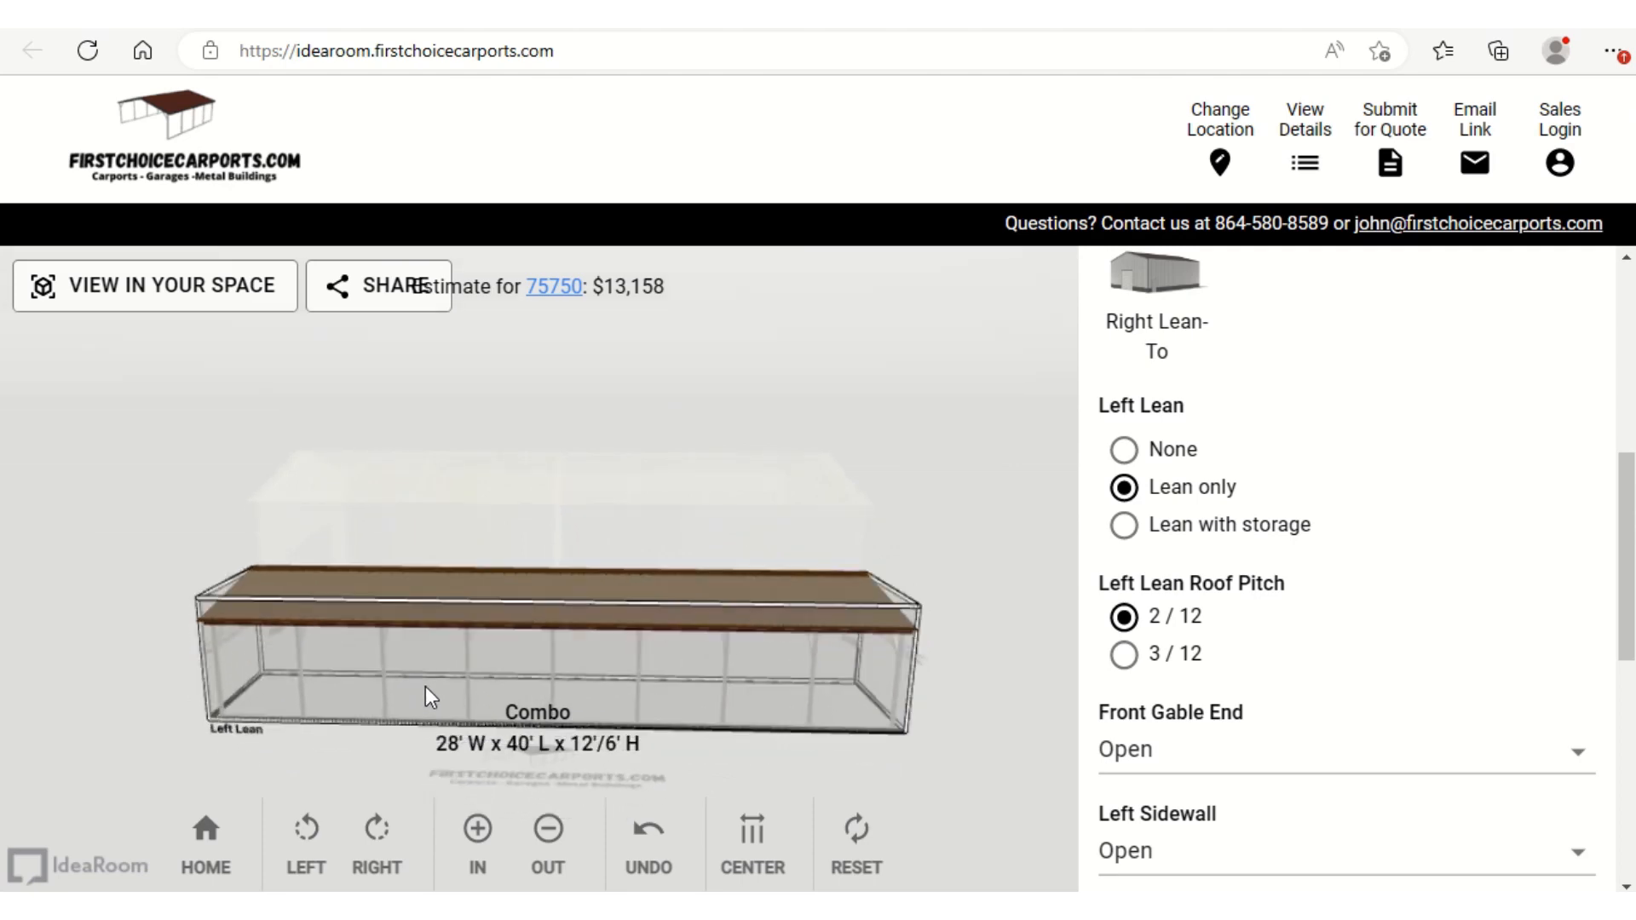
Set the left lean's length to 20'
scroll(1363, 586, "down", 6)
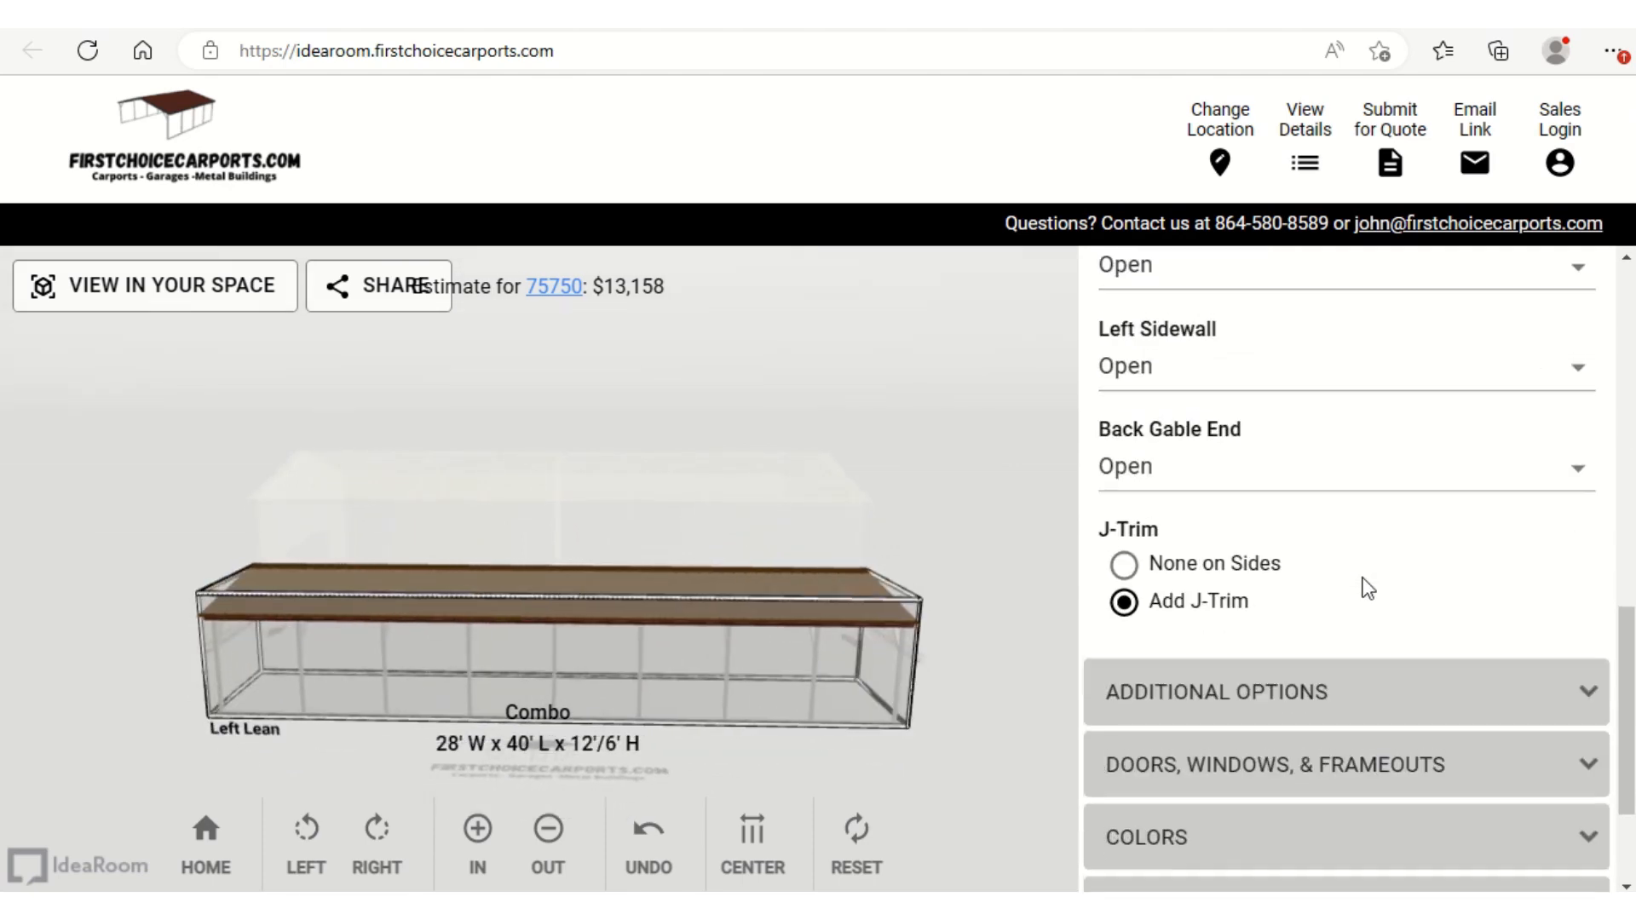
scroll(1367, 588, "up", 8)
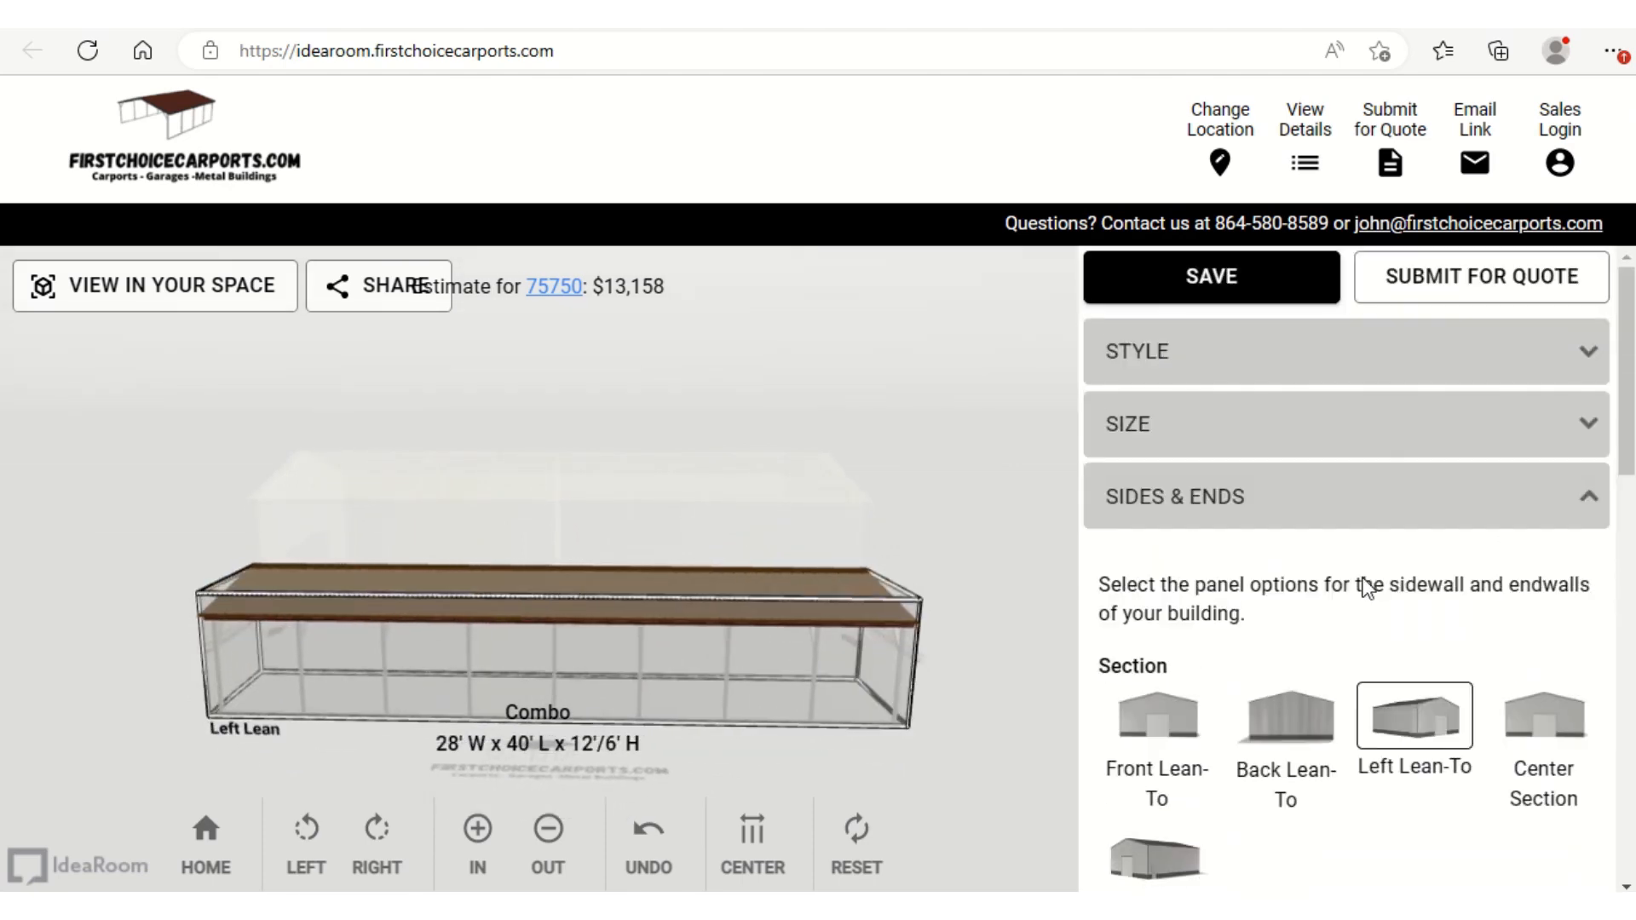
left_click(1589, 425)
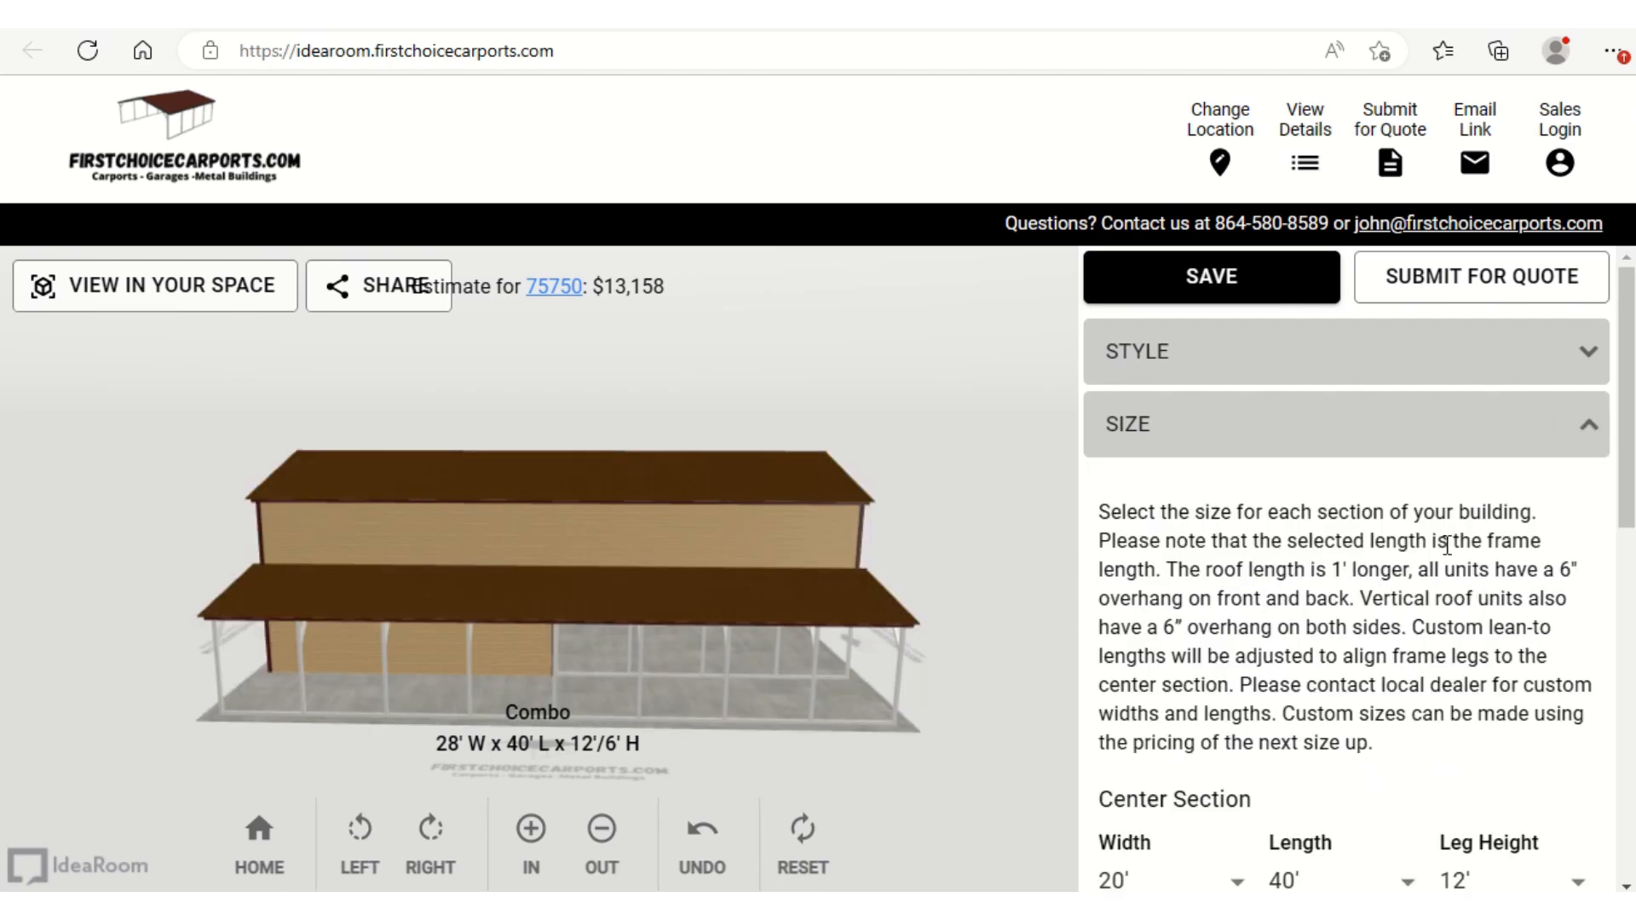
scroll(1398, 582, "down", 5)
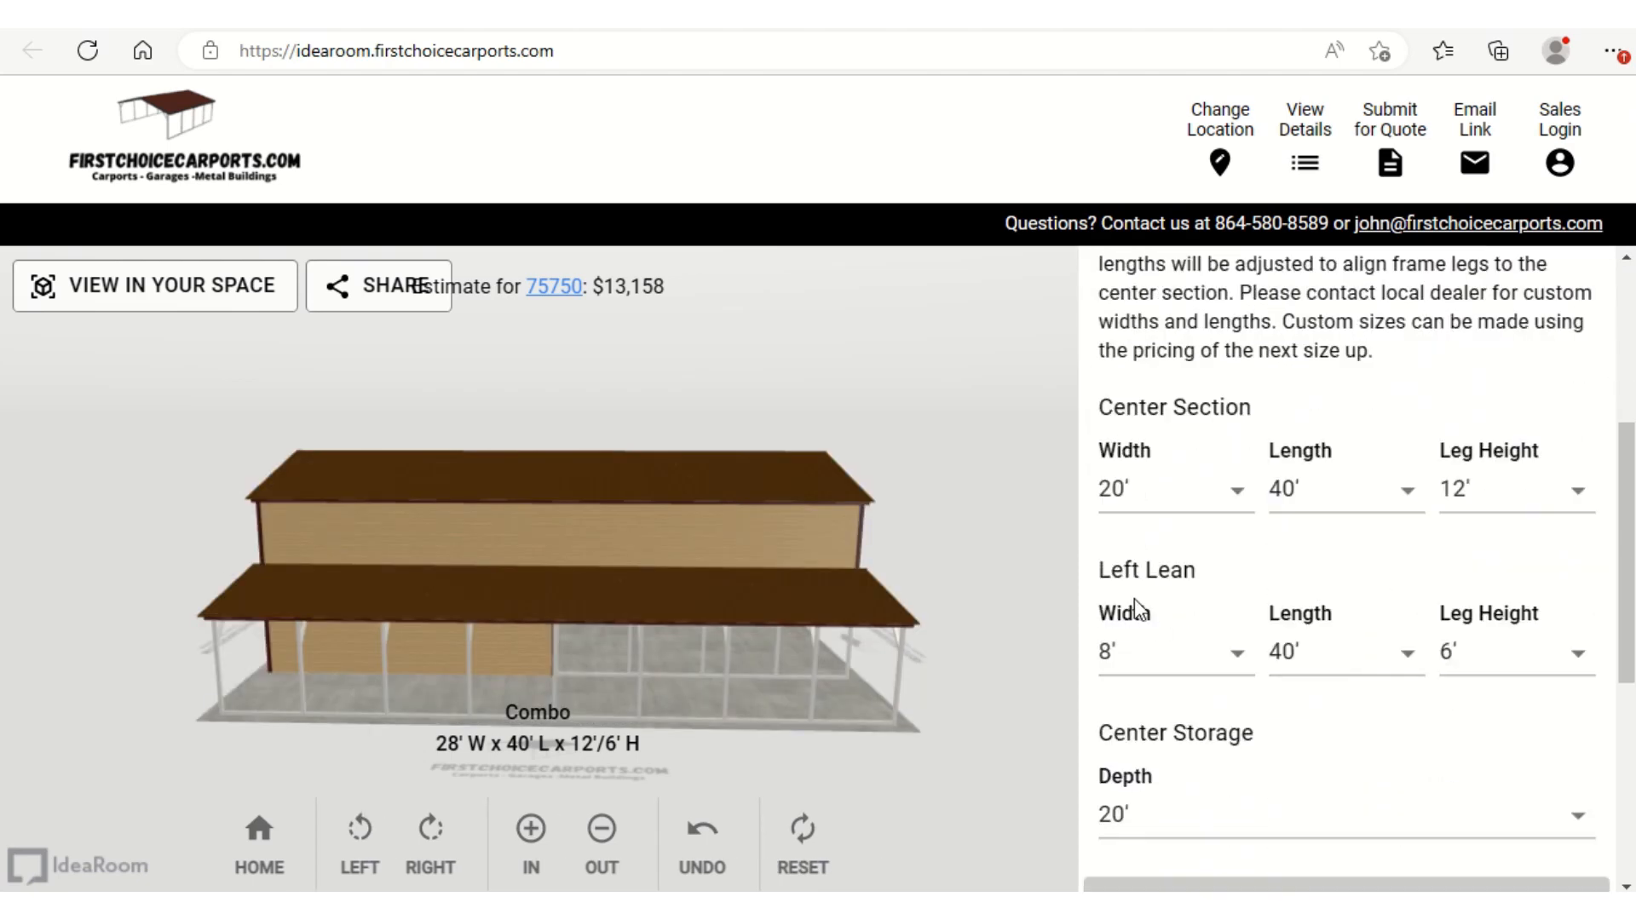
left_click(1407, 654)
left_click(1326, 385)
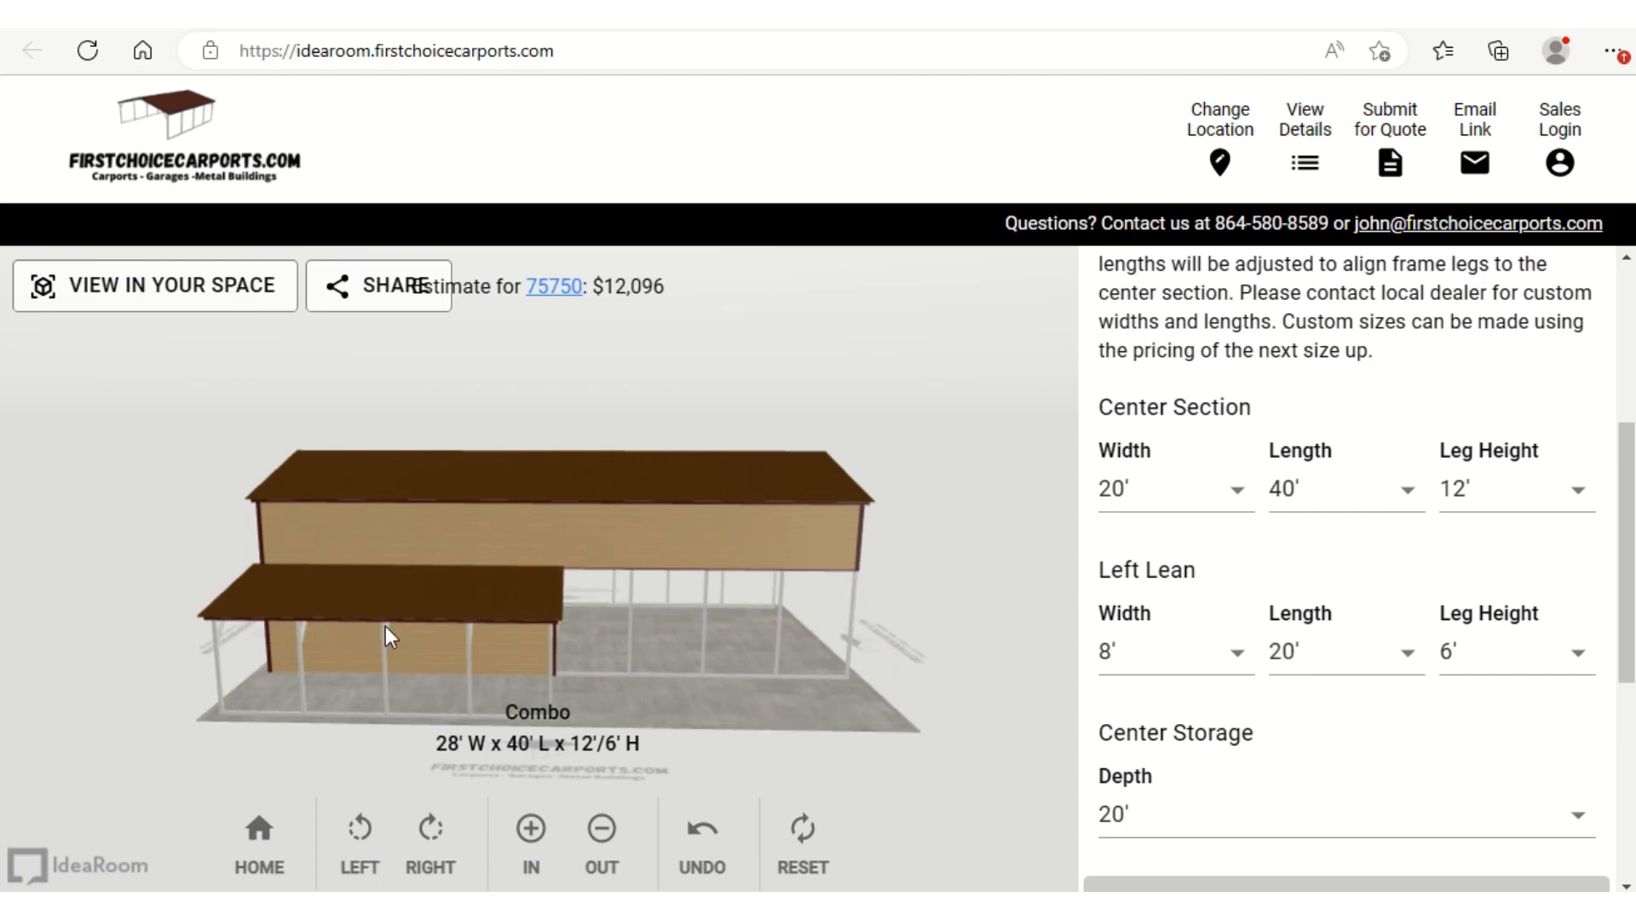
left_click_drag(153, 630, 241, 653)
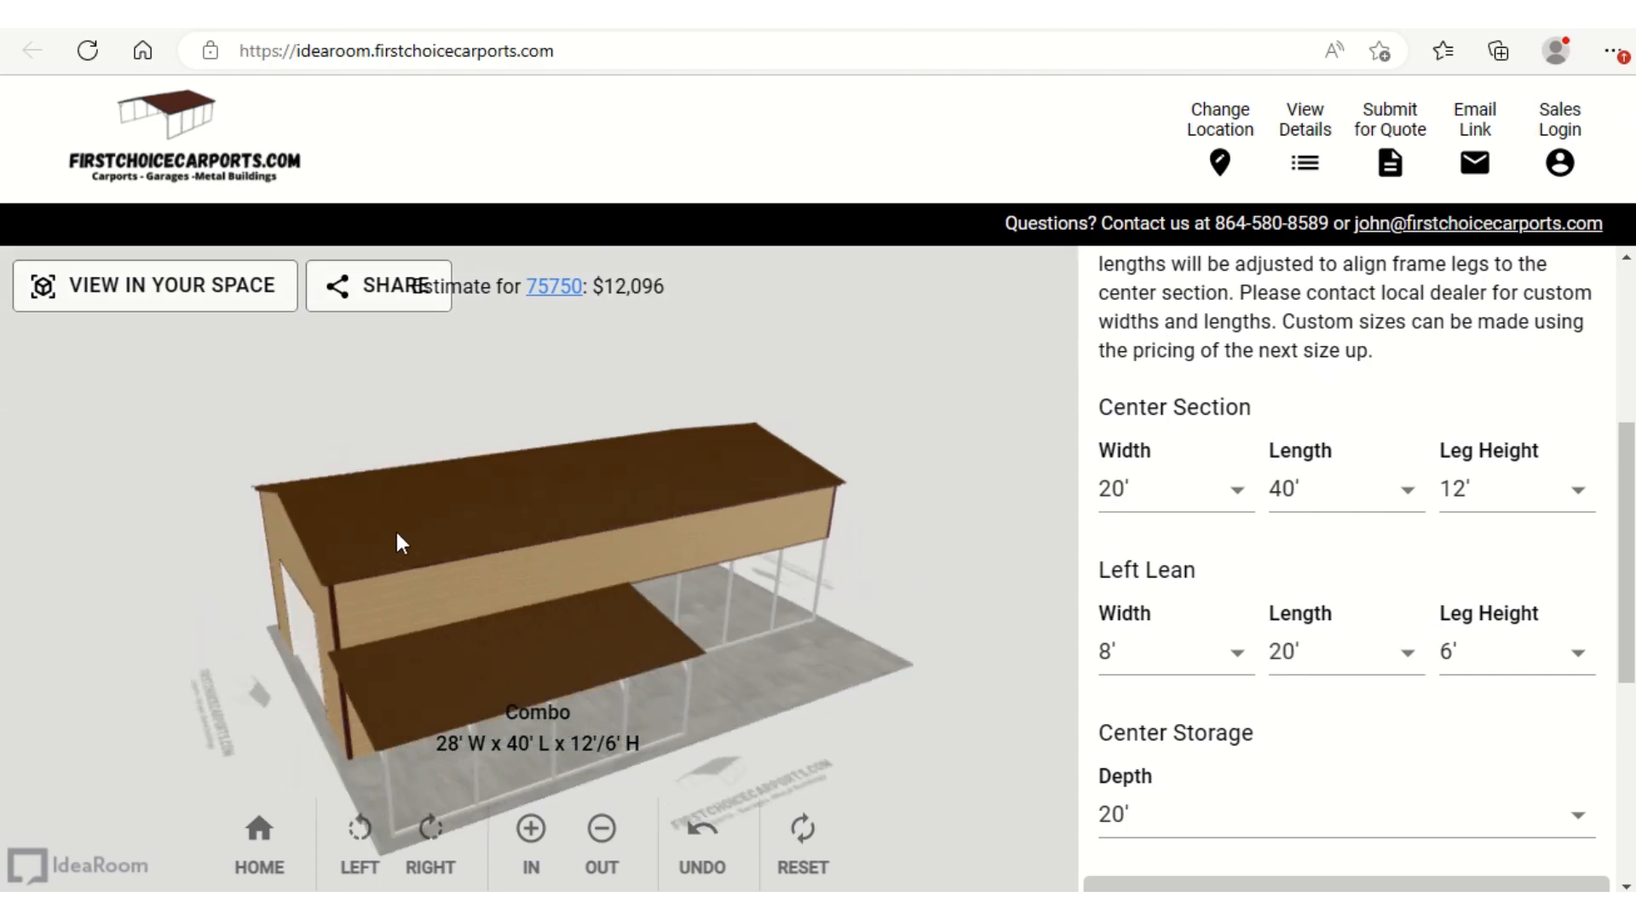
left_click_drag(397, 535, 415, 571)
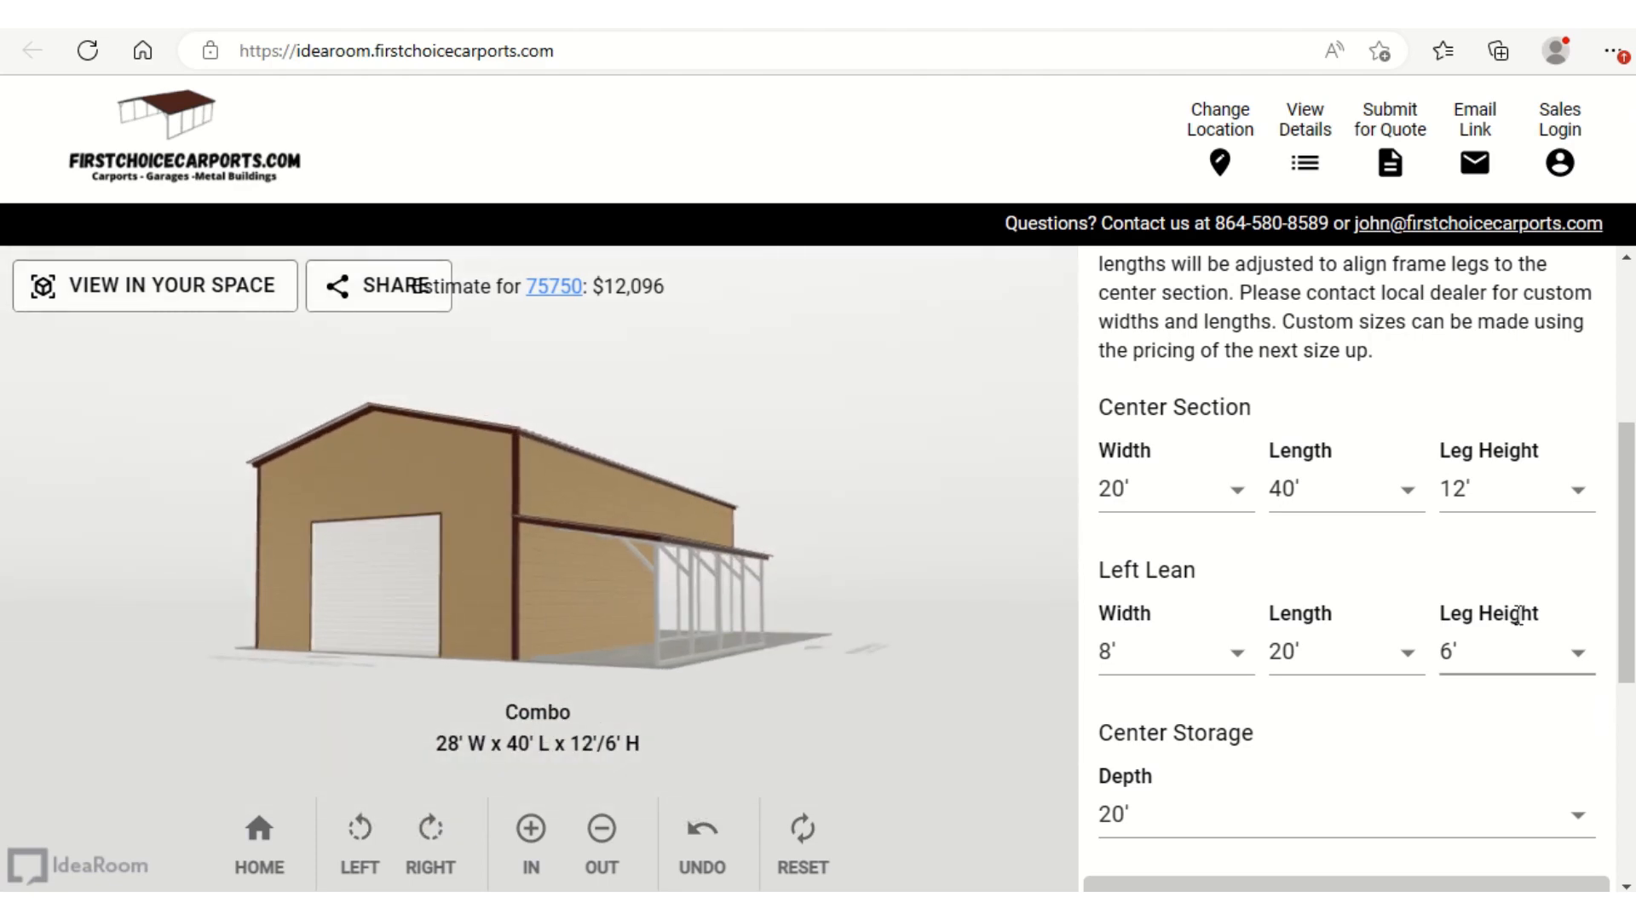
Try Fully Enclosed for the center section's left sidewall and undo that change
scroll(1519, 610, "down", 5)
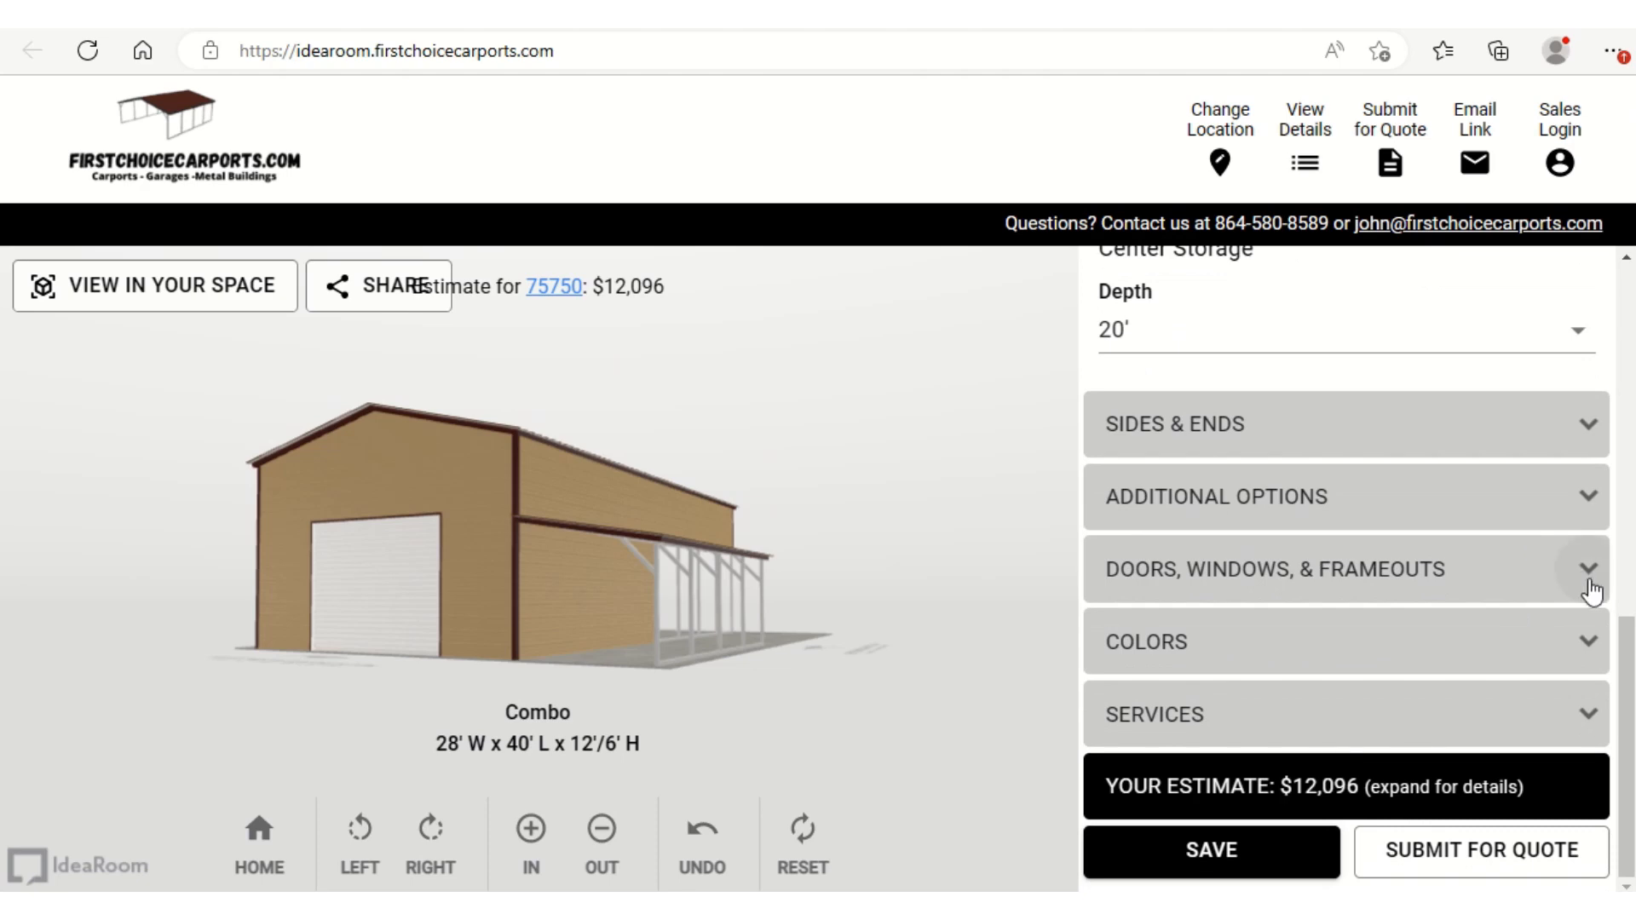
left_click(1588, 441)
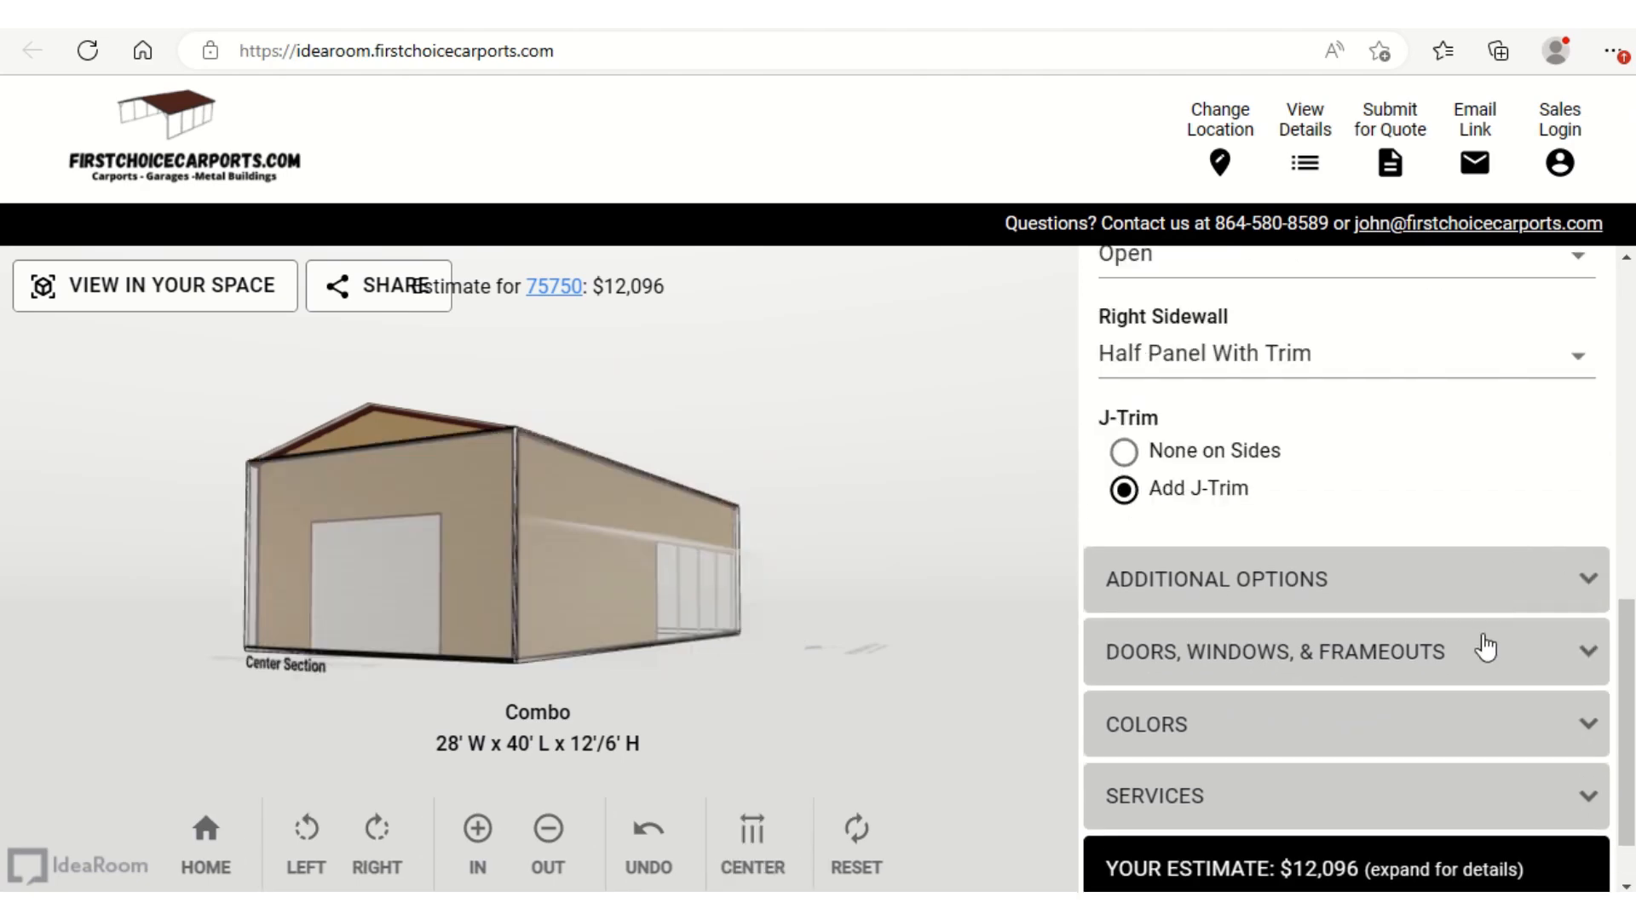
scroll(1501, 690, "up", 2)
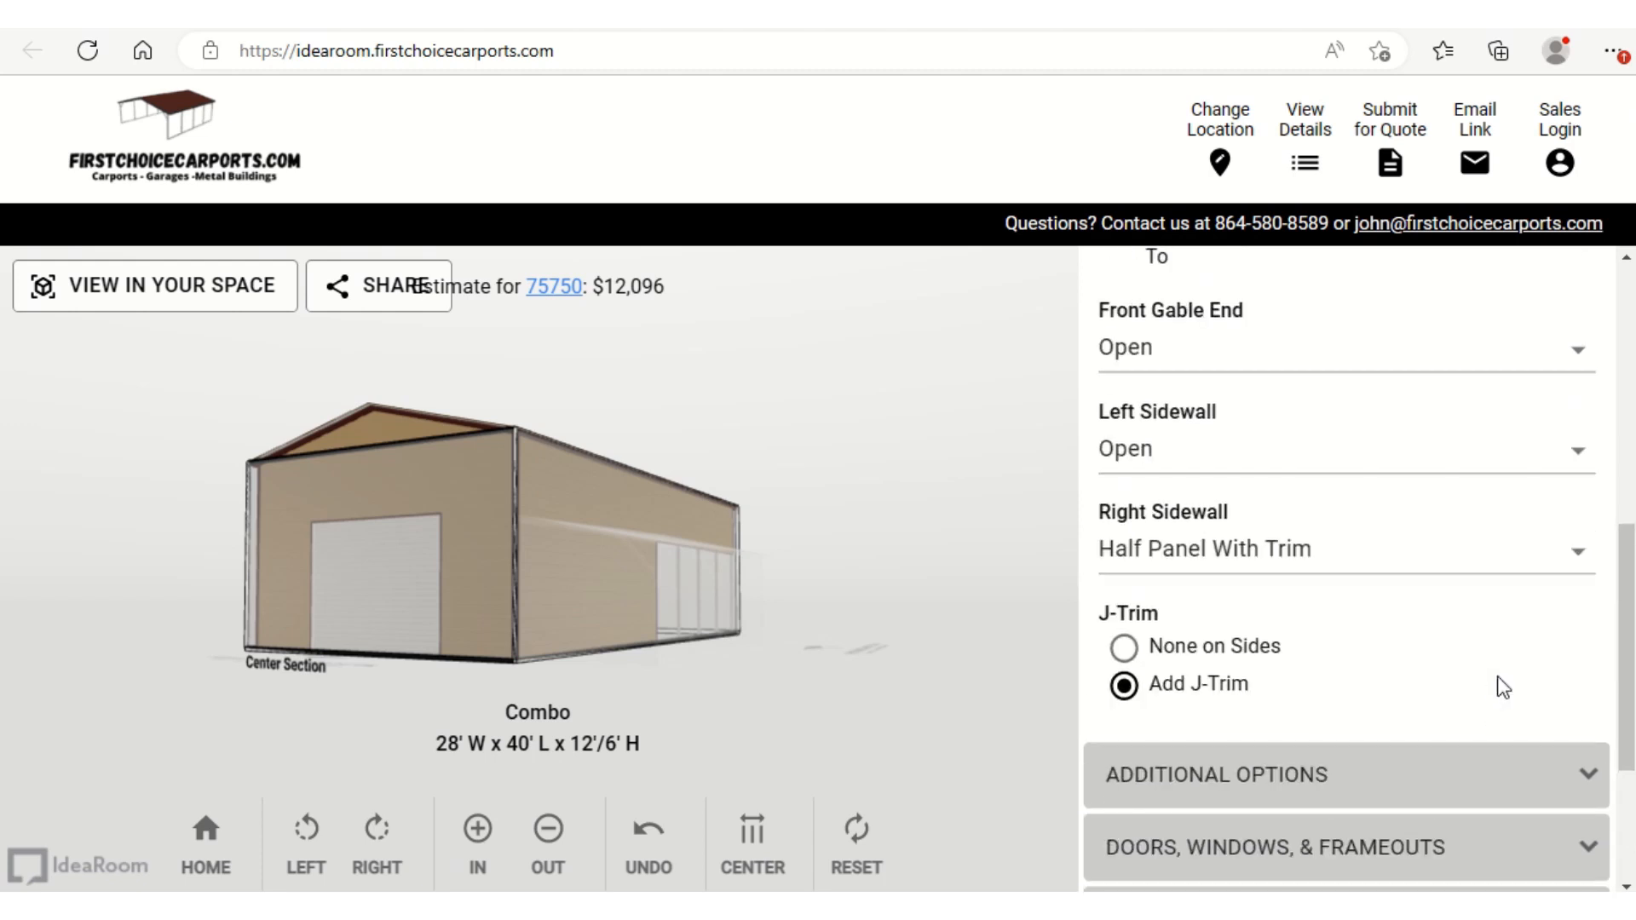
scroll(1503, 687, "up", 1)
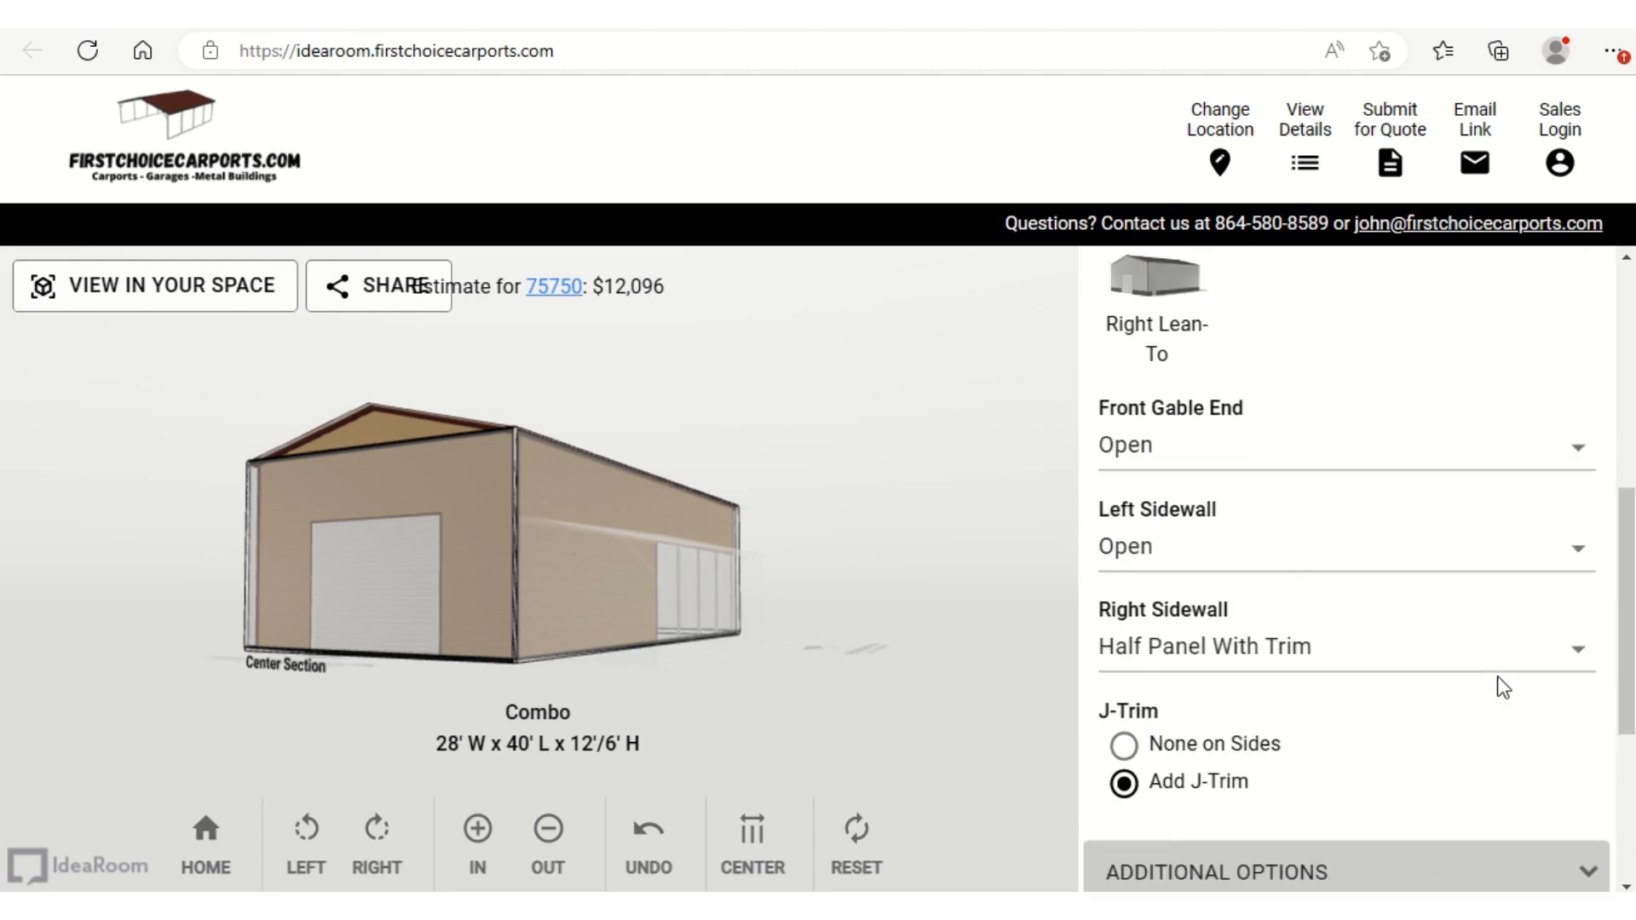
left_click(1579, 549)
left_click(1251, 625)
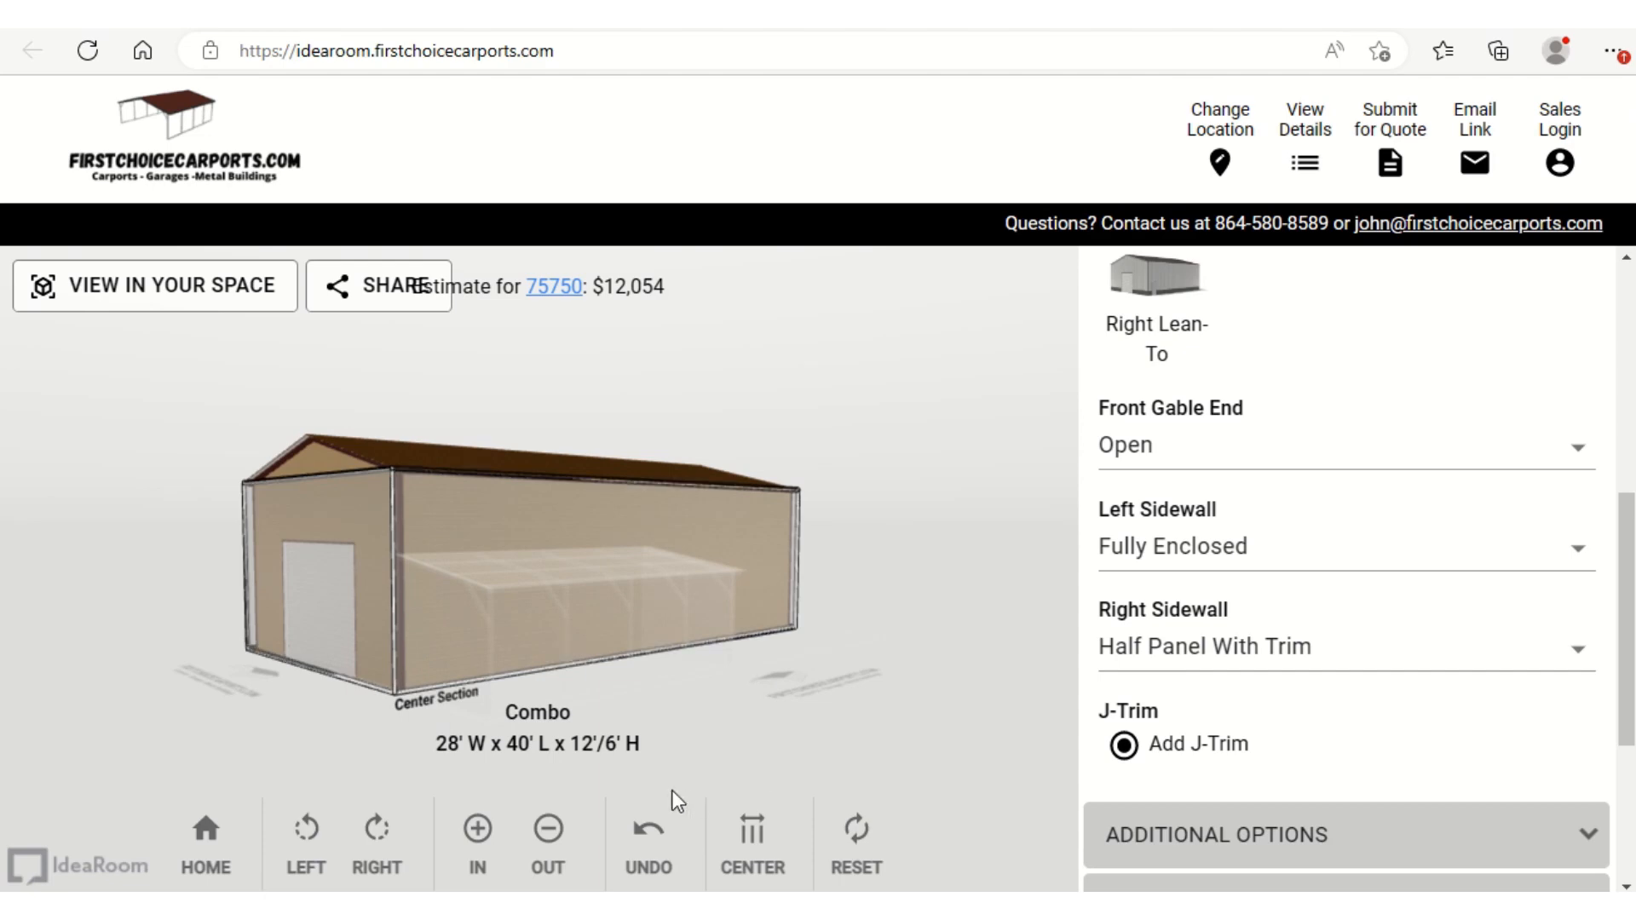
left_click(648, 844)
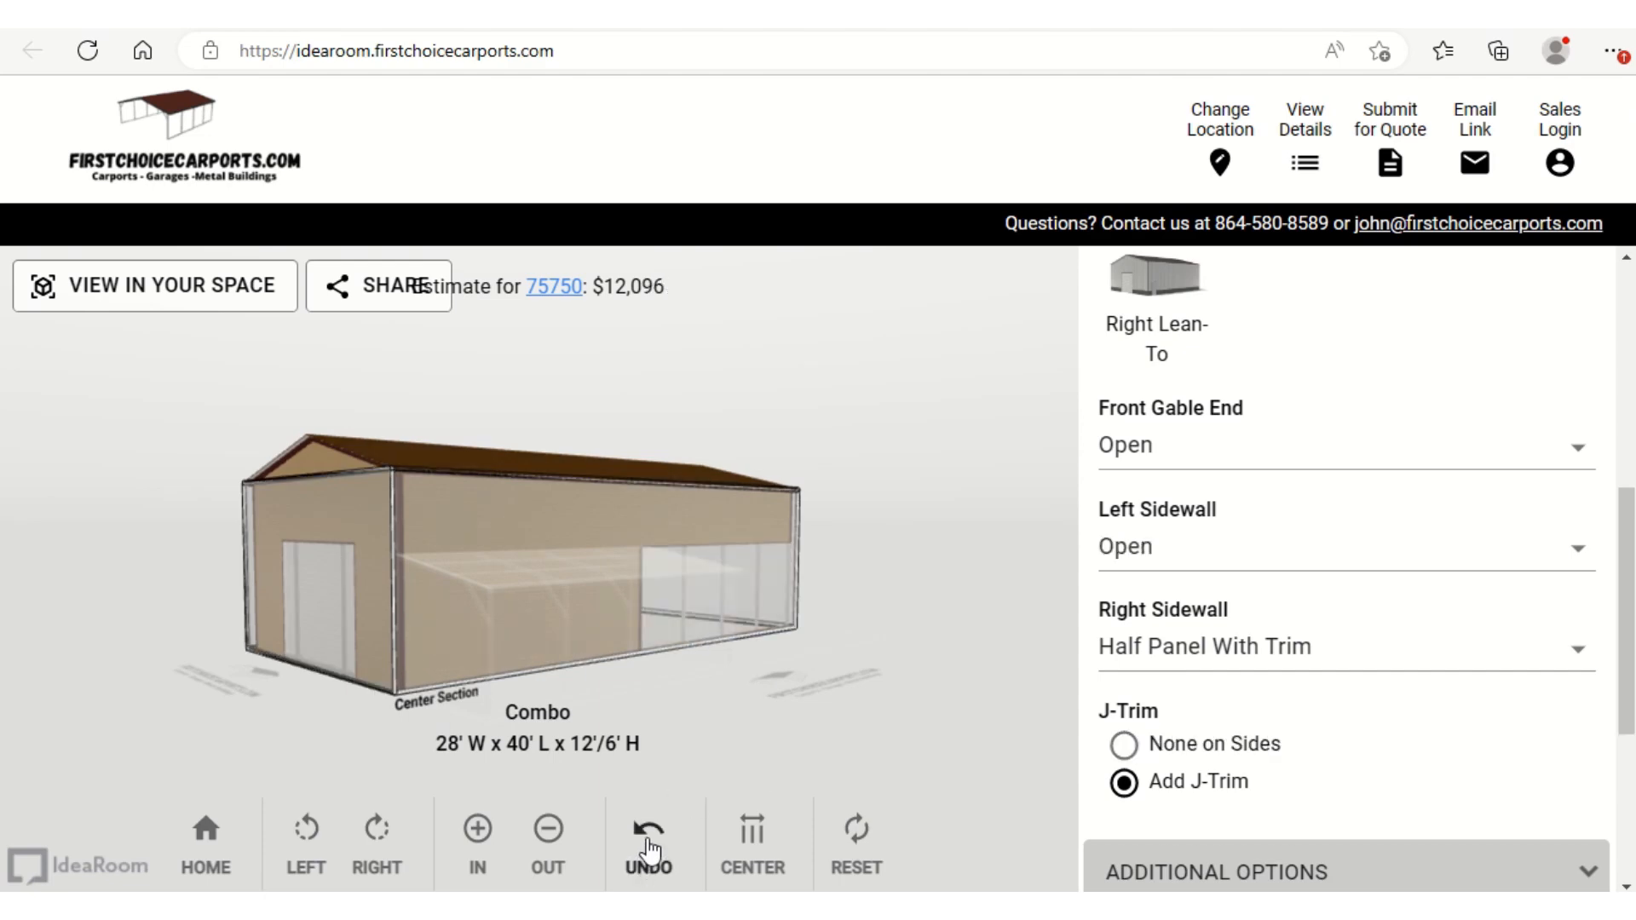
Set the left lean-to's left sidewall to Fully Enclosed
scroll(1296, 468, "up", 3)
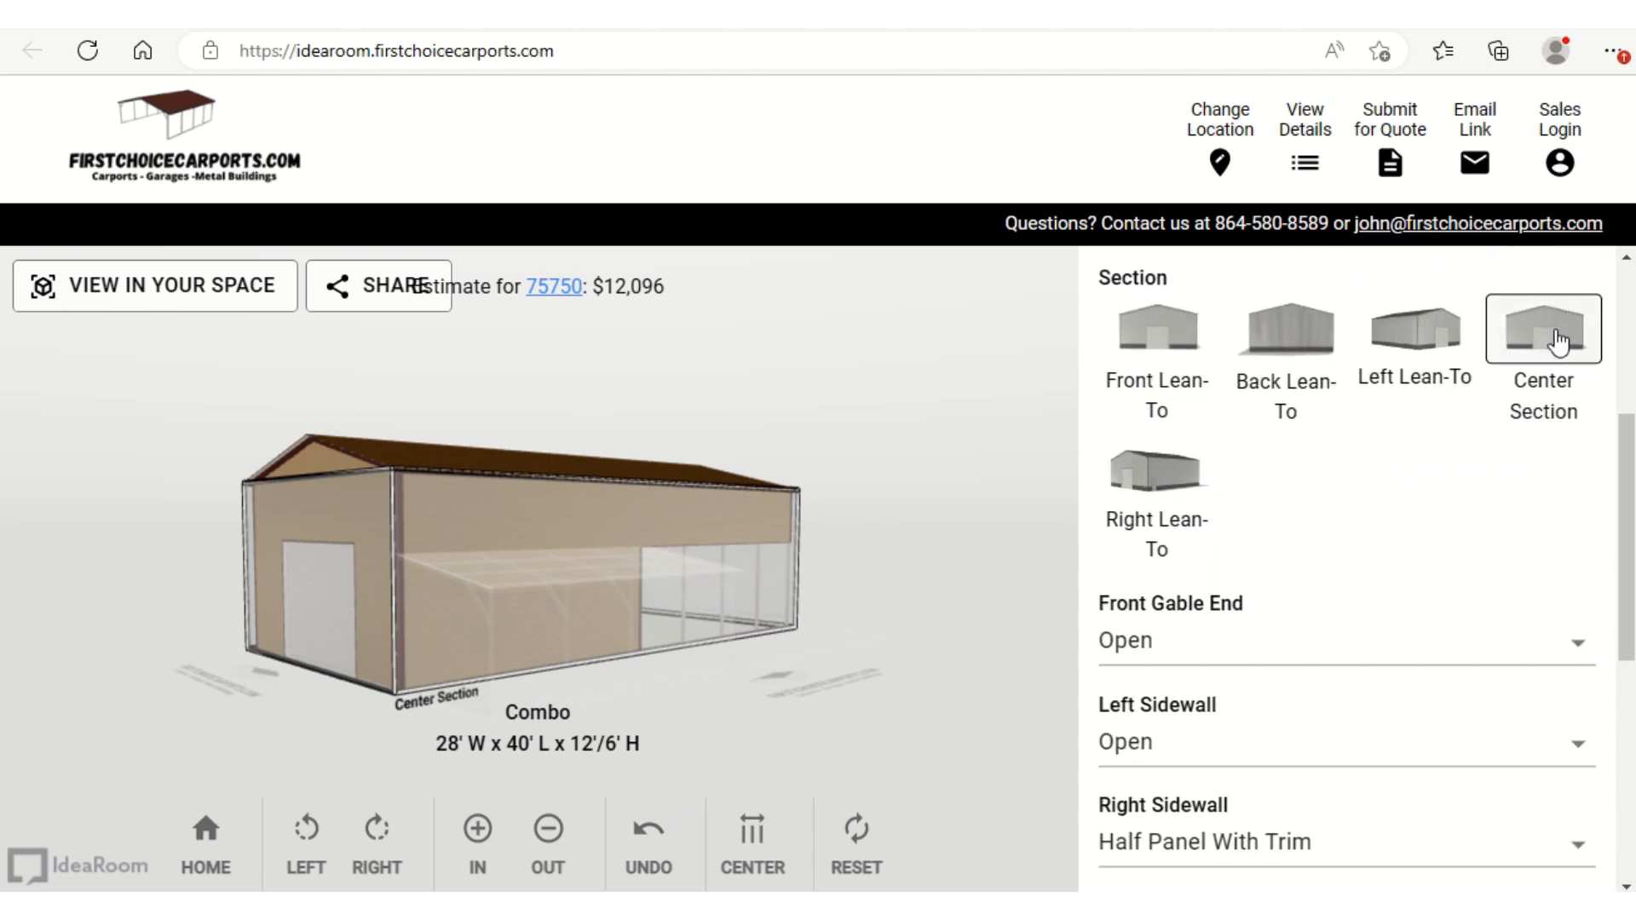
left_click(1417, 338)
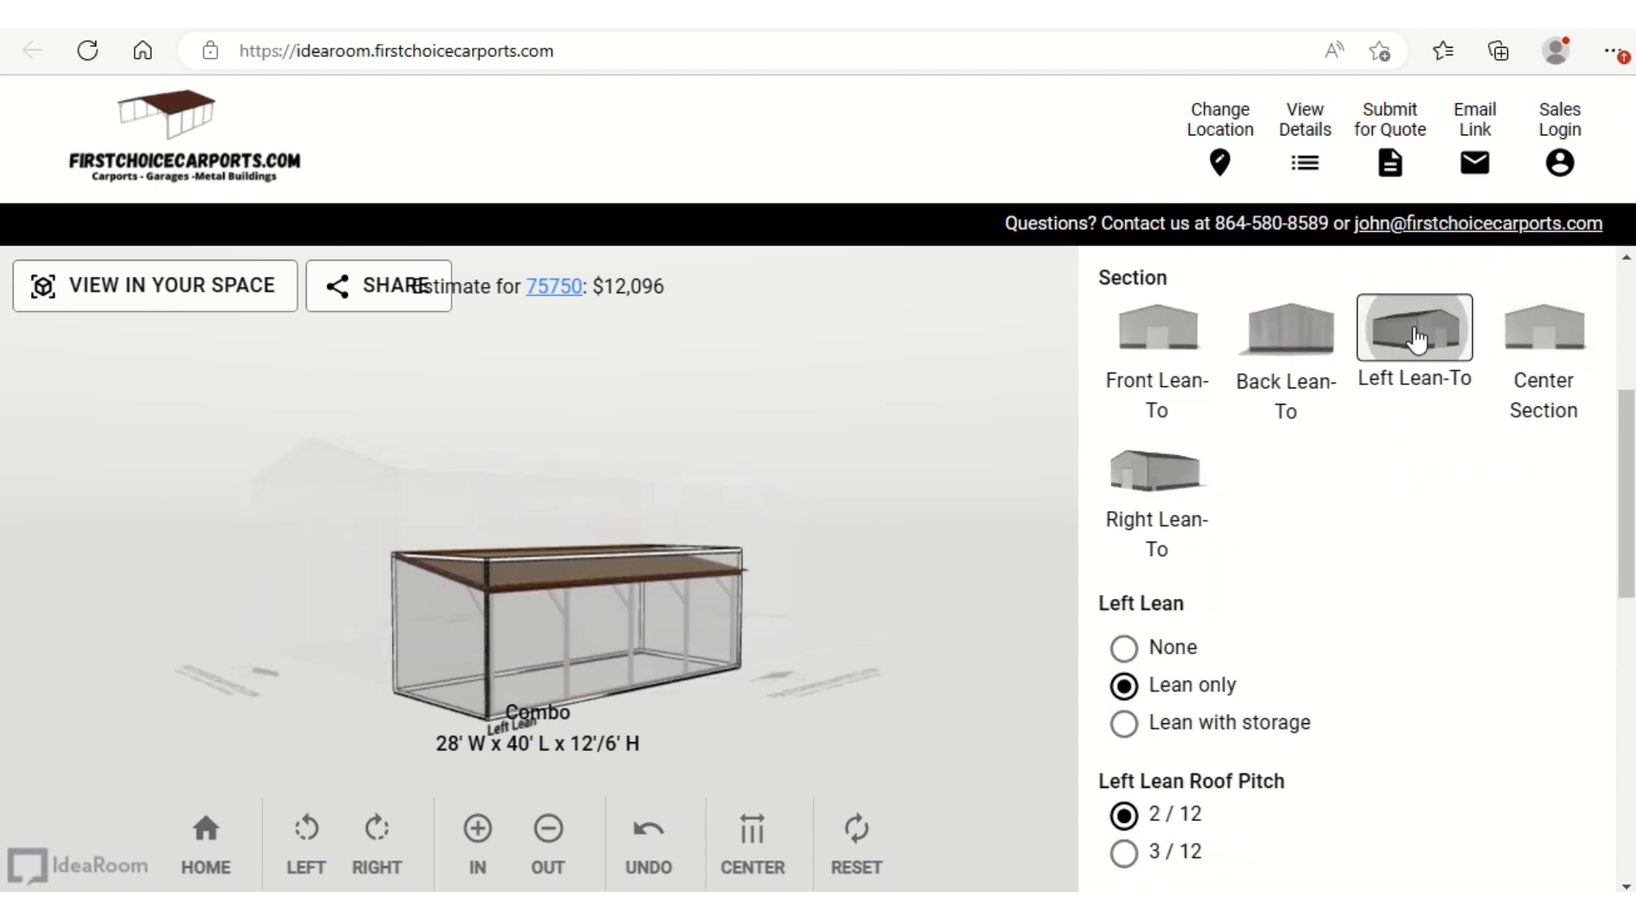
scroll(1372, 679, "down", 5)
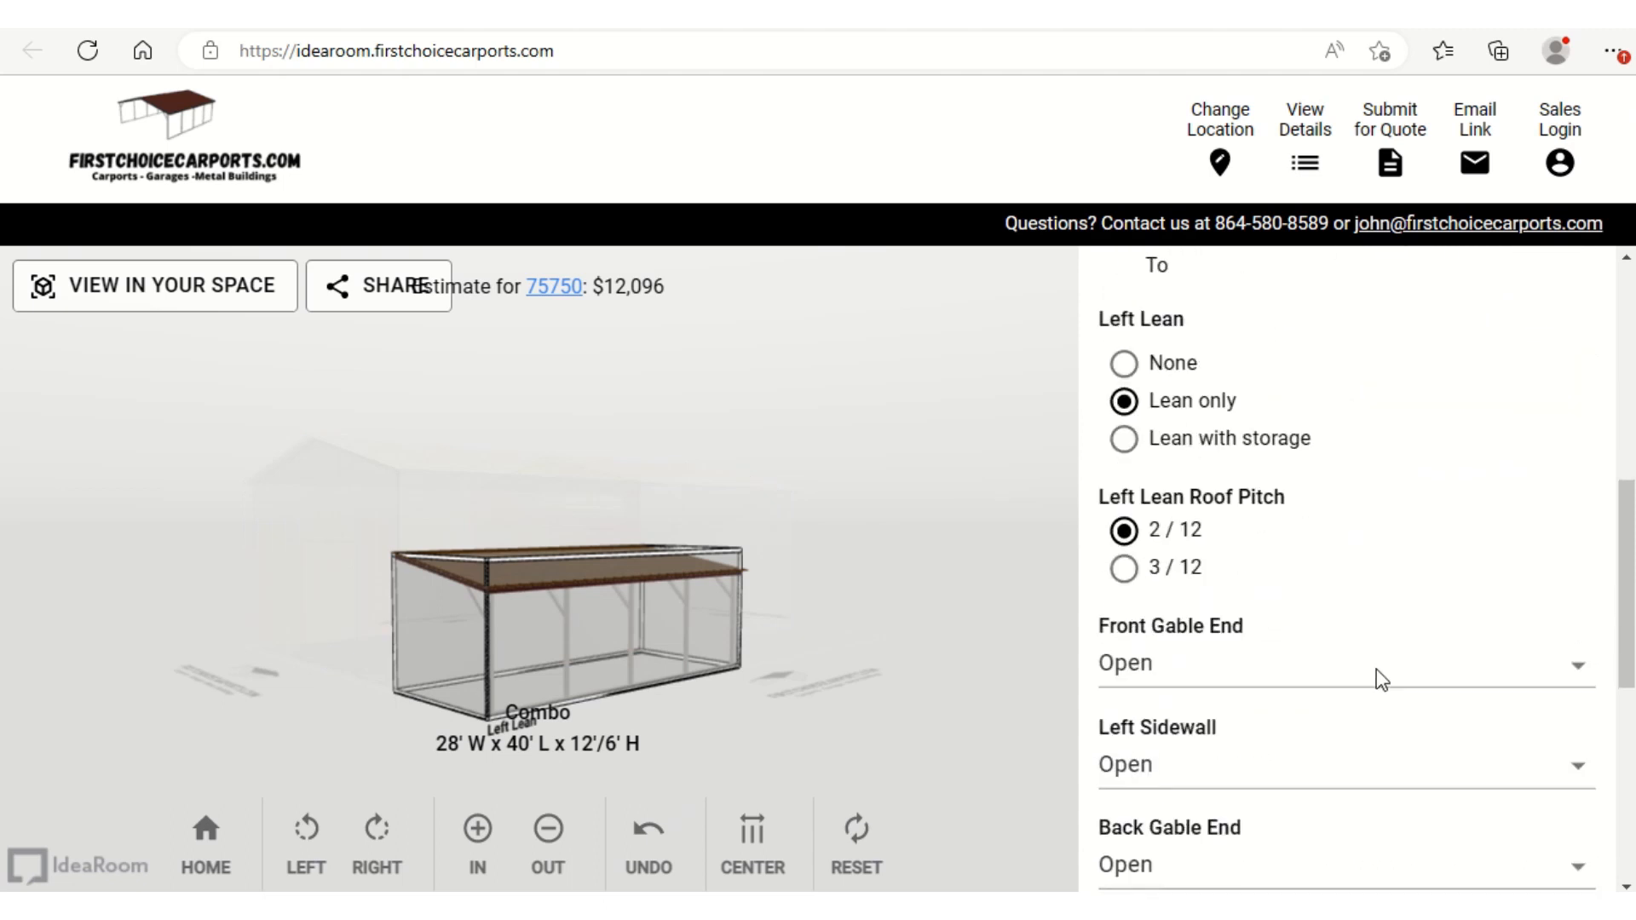
left_click(1582, 661)
left_click(1235, 686)
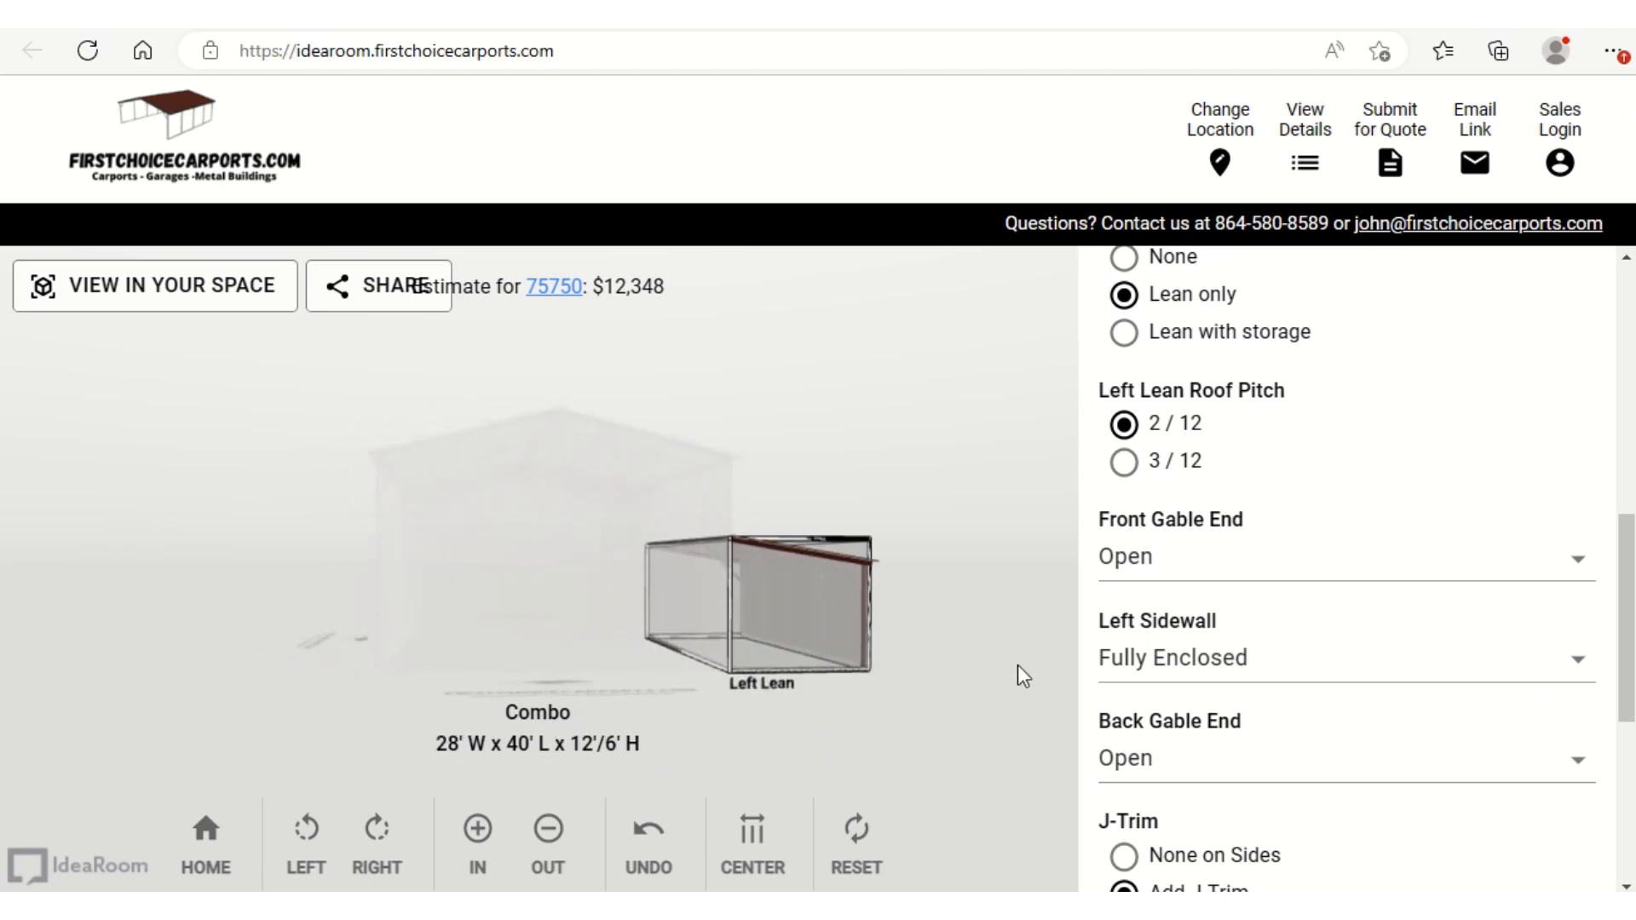
scroll(1329, 673, "down", 5)
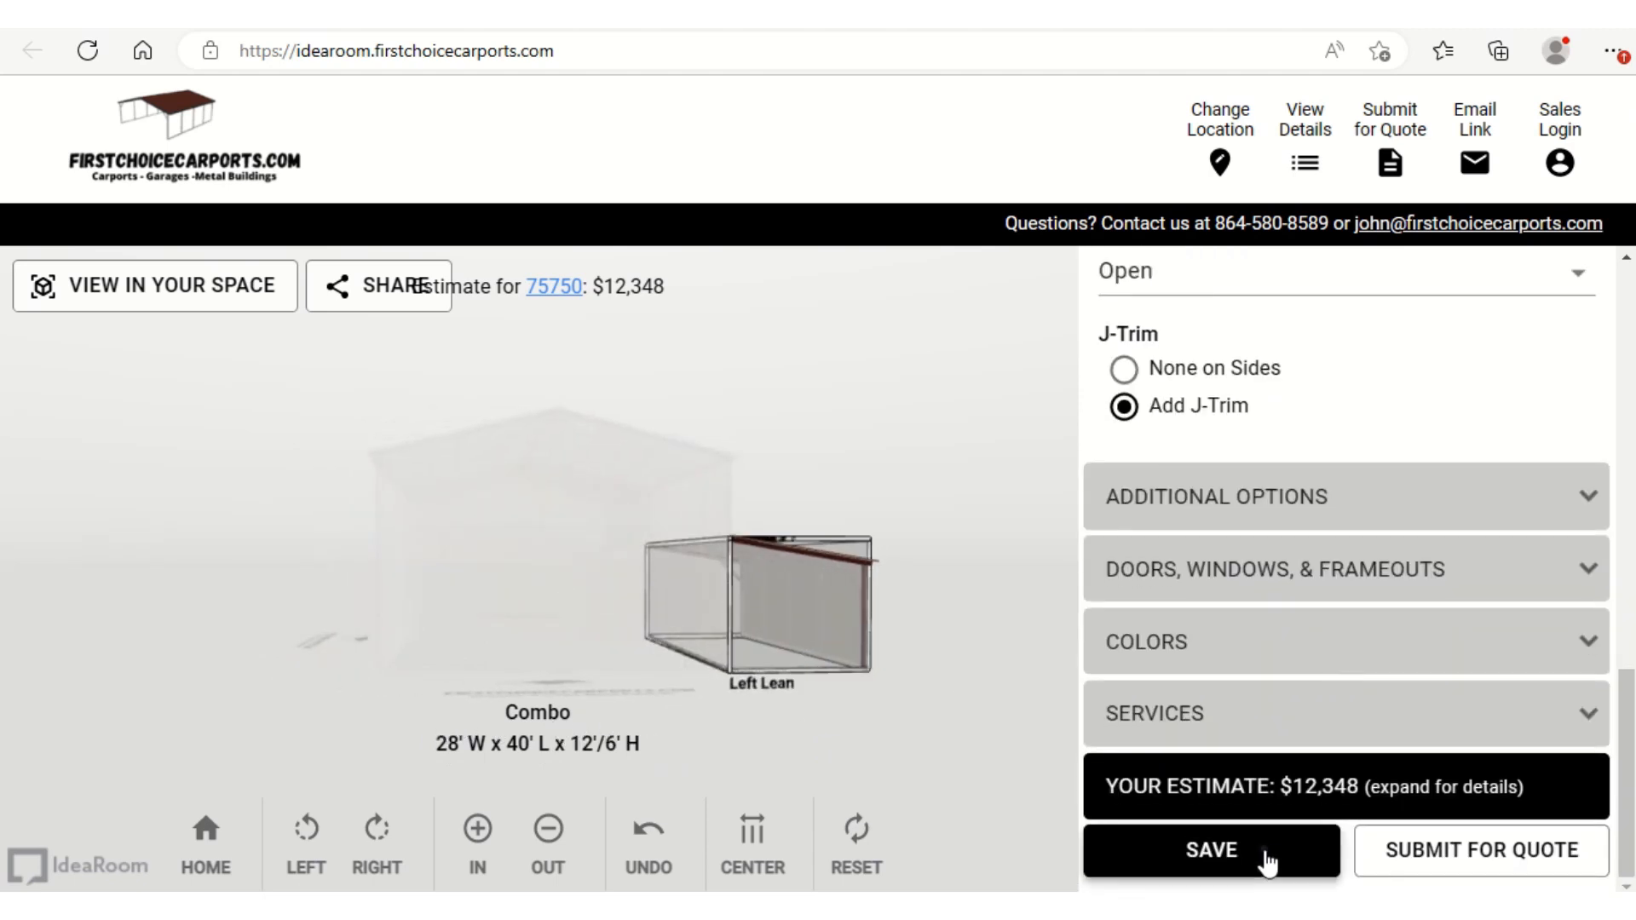
left_click(1267, 861)
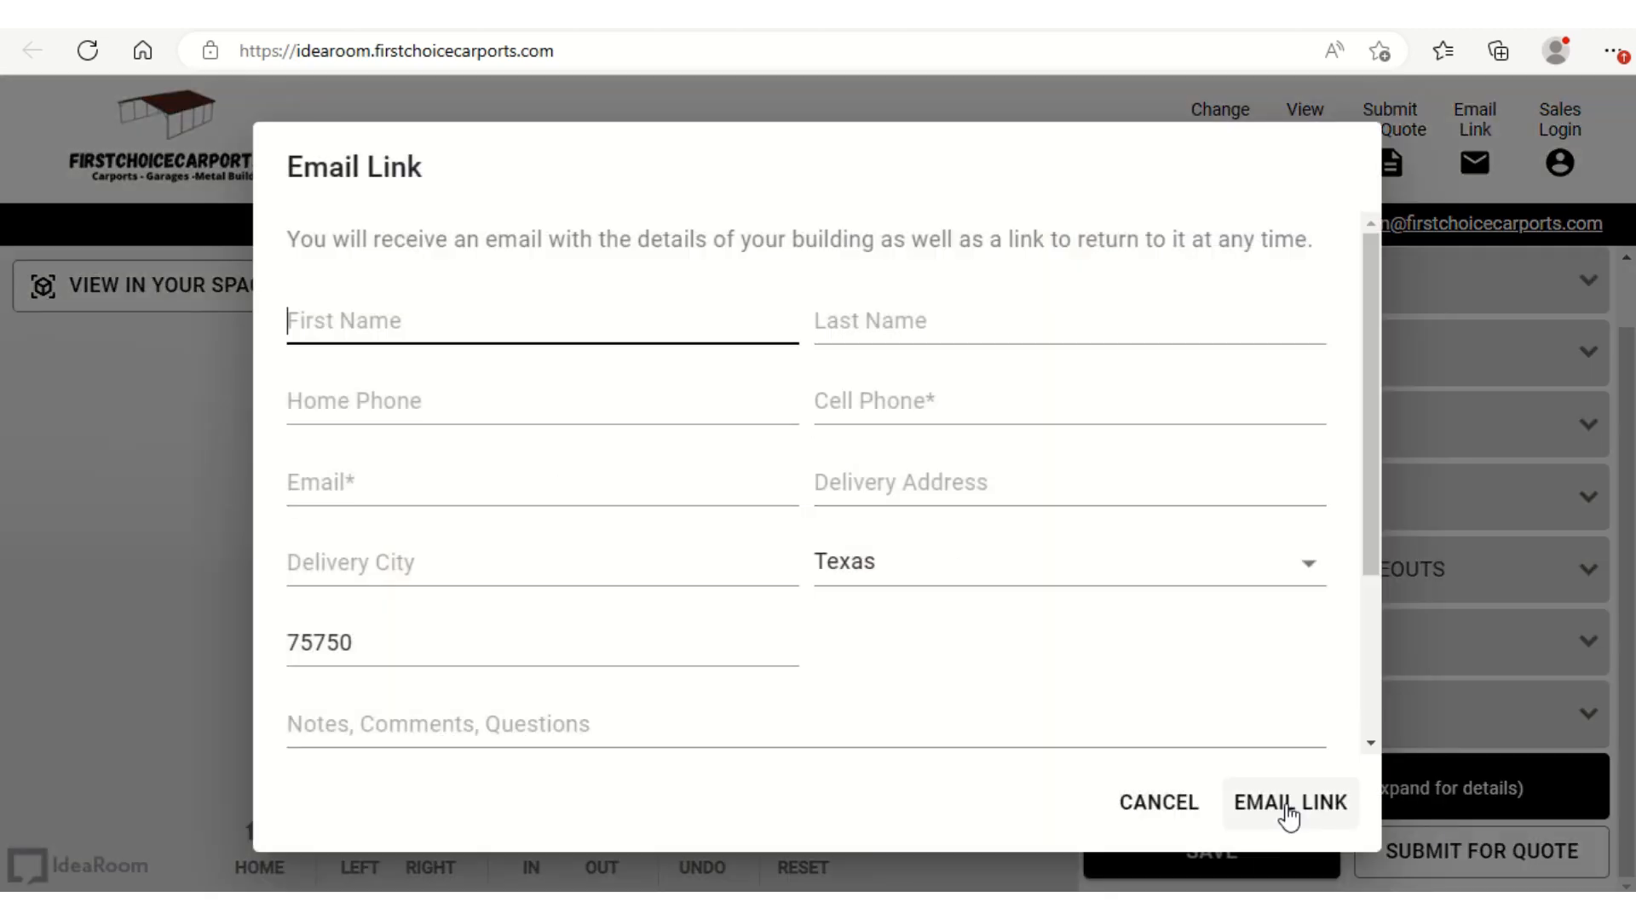
left_click(1157, 804)
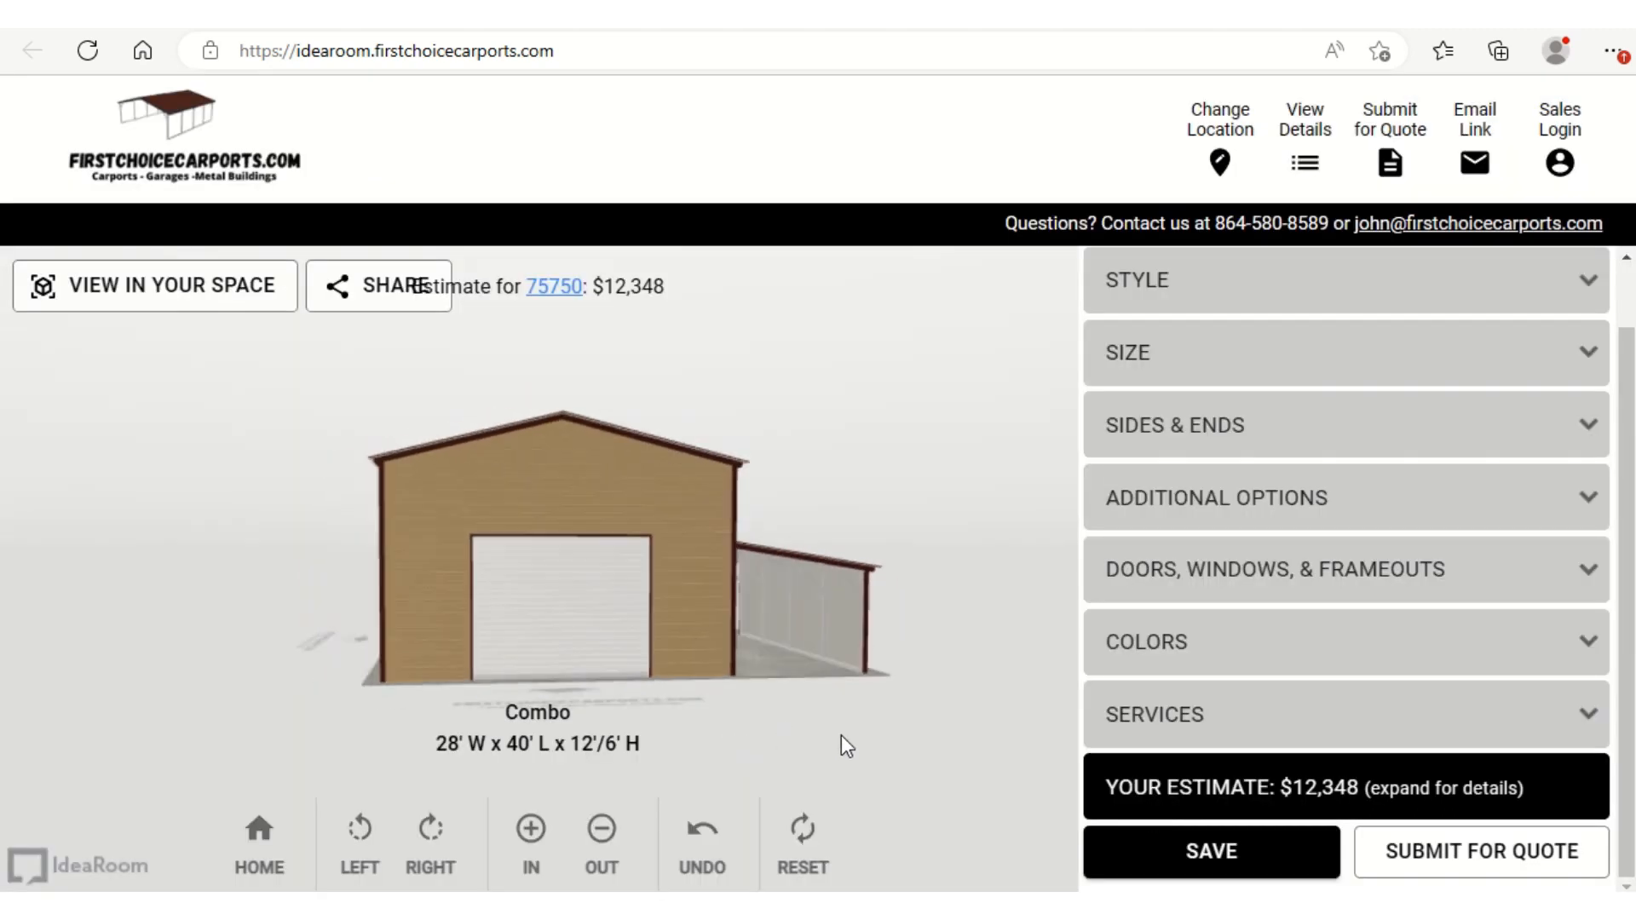
Add a right lean-to to the building with the Lean only option
scroll(1330, 593, "up", 1)
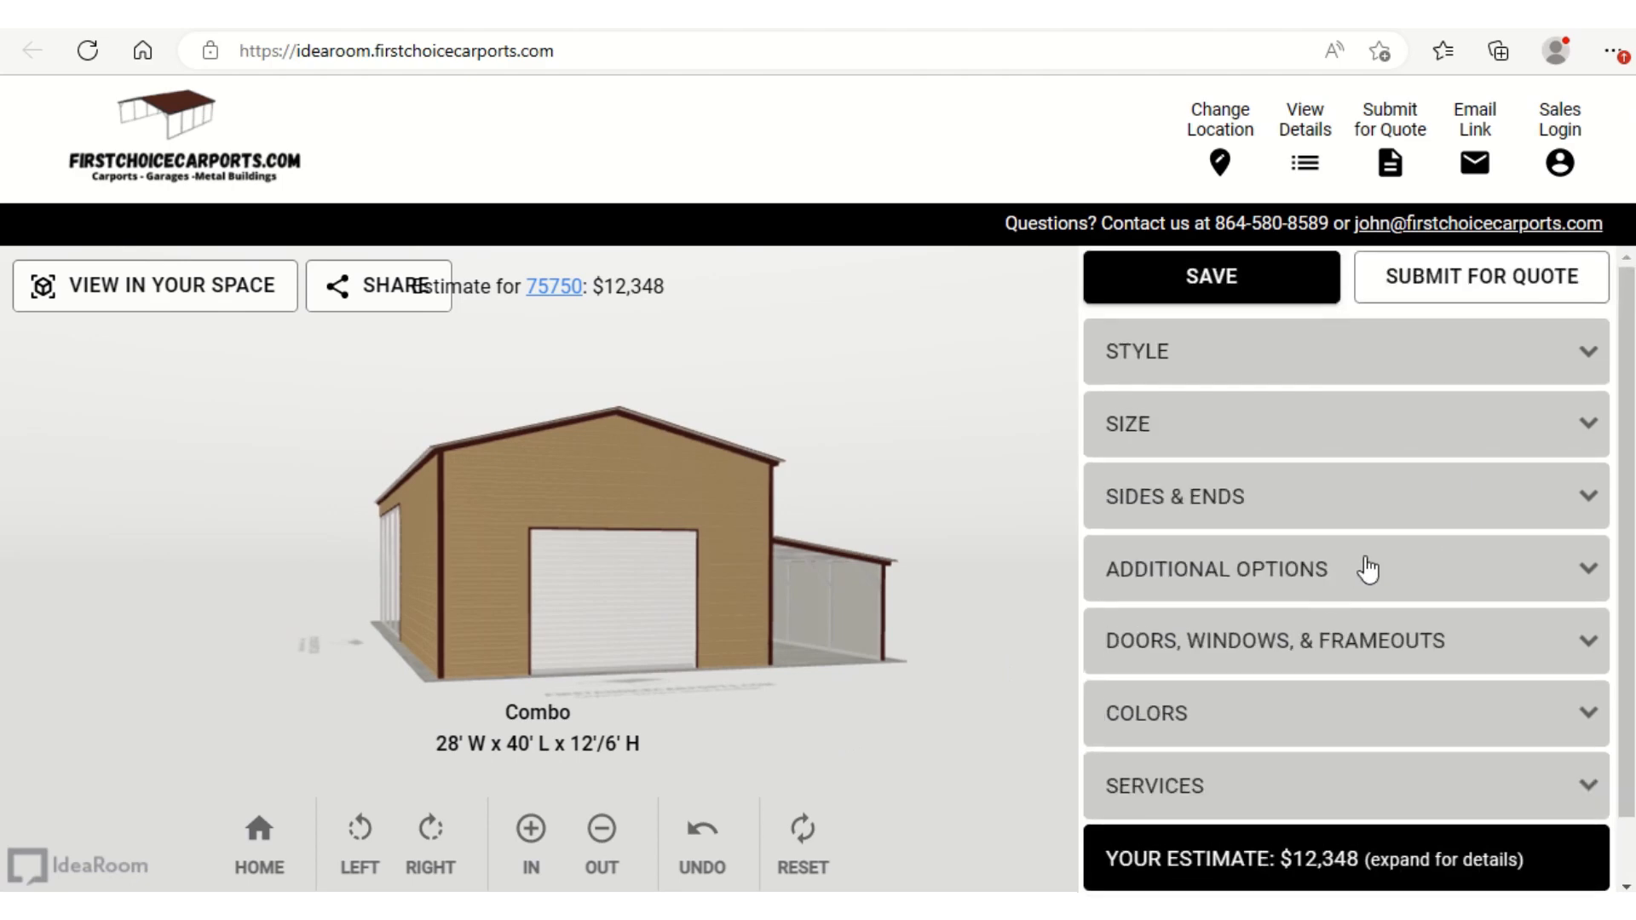
left_click(1589, 498)
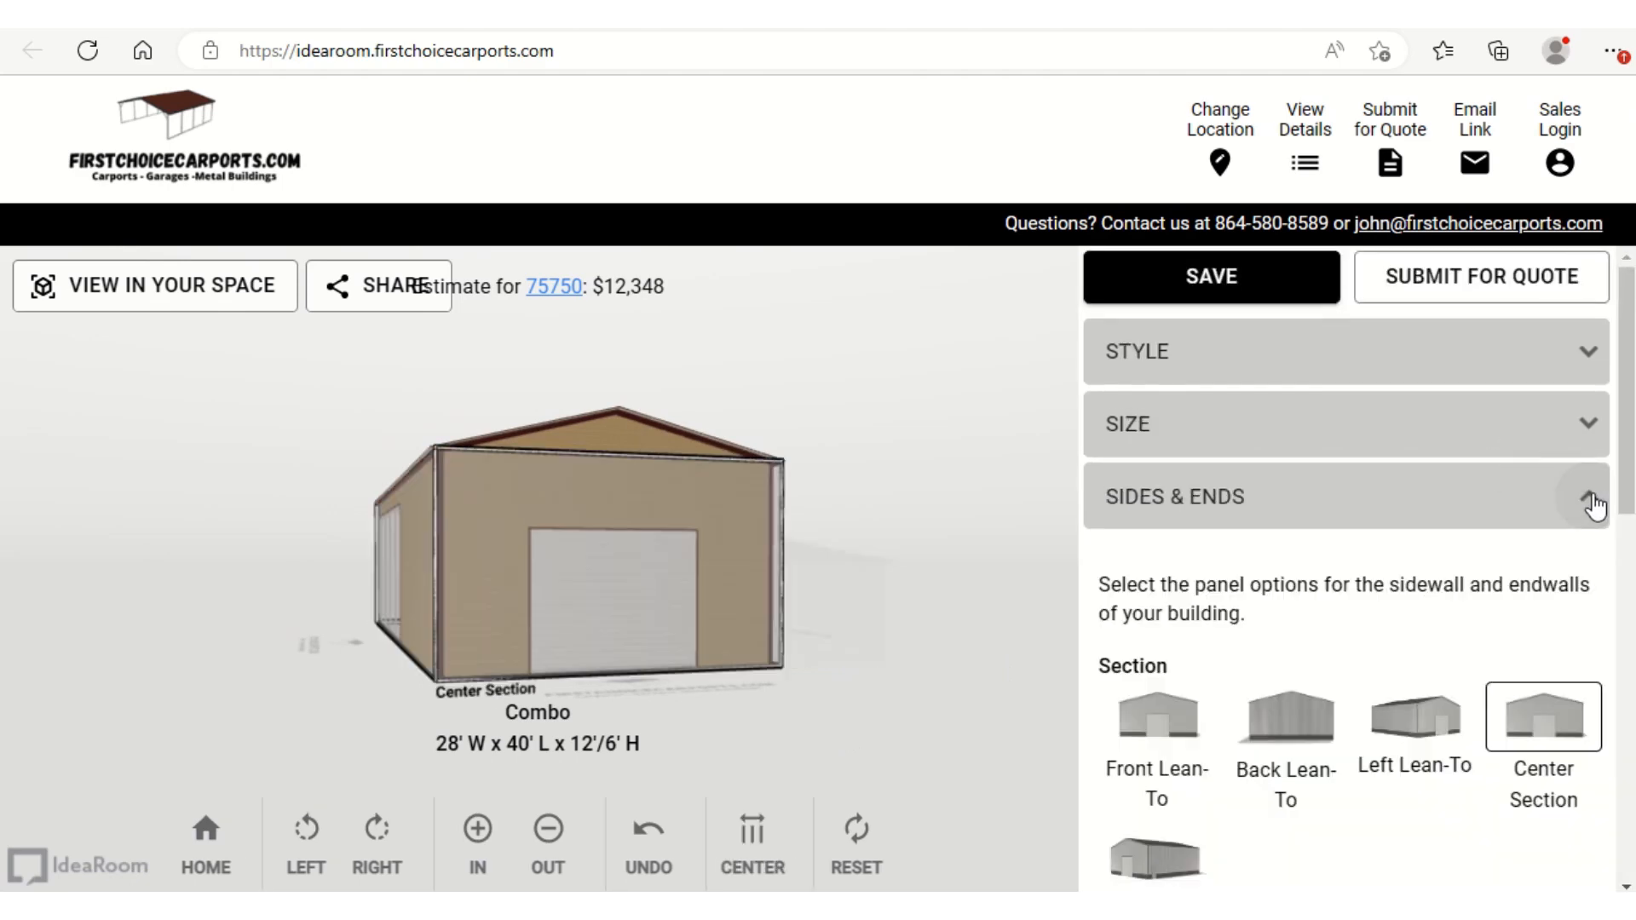
scroll(1338, 580, "down", 3)
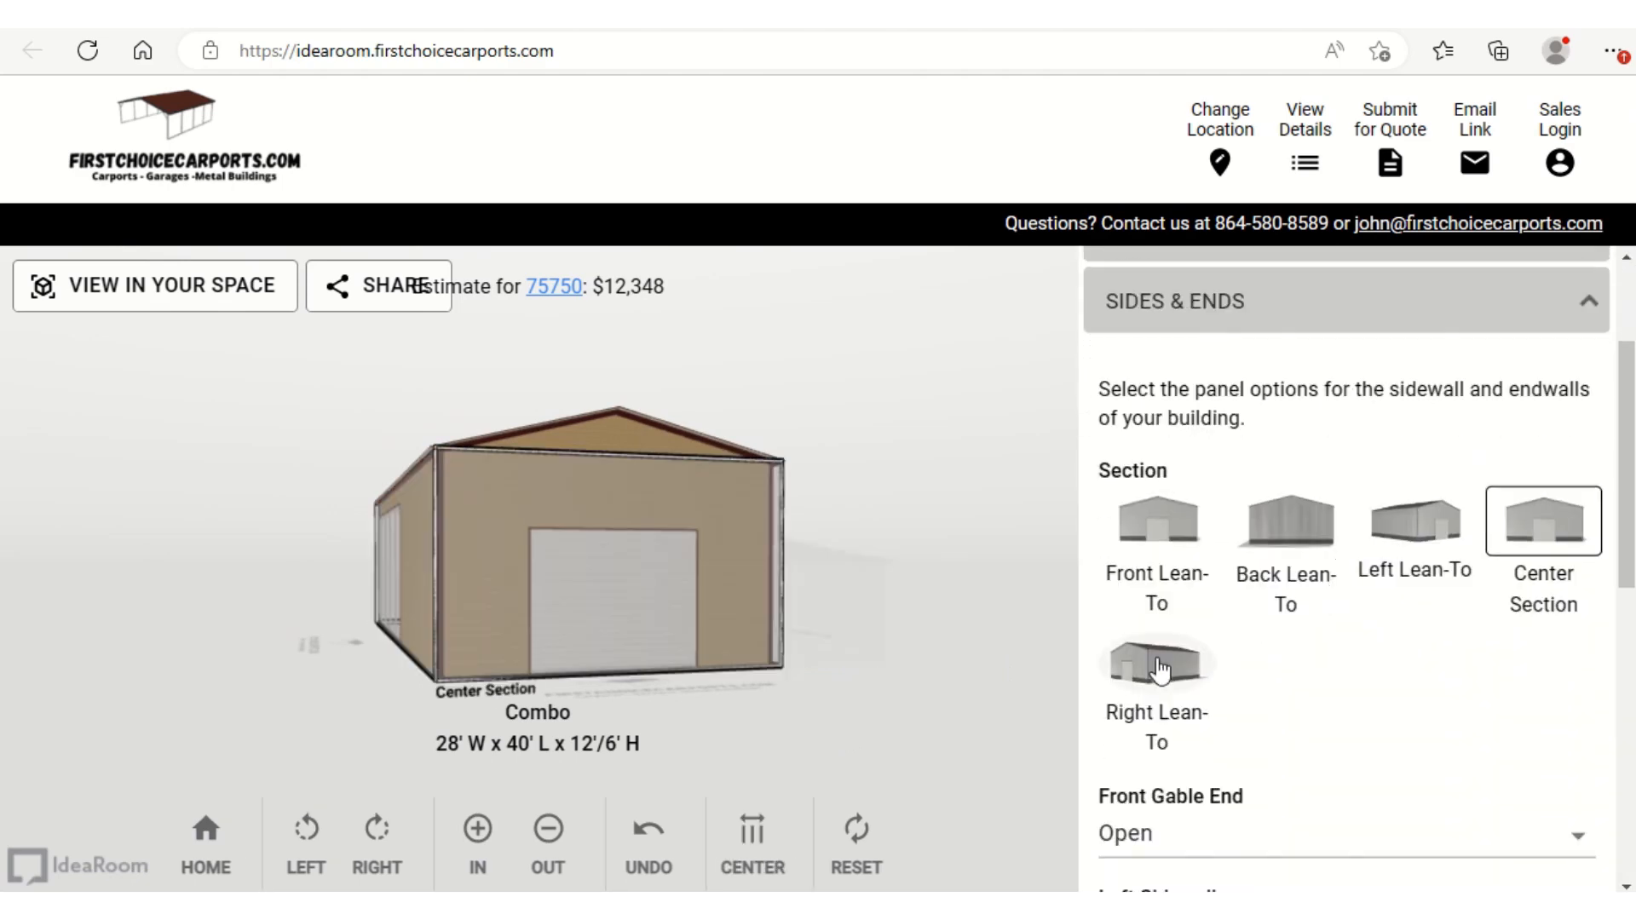
left_click(1158, 666)
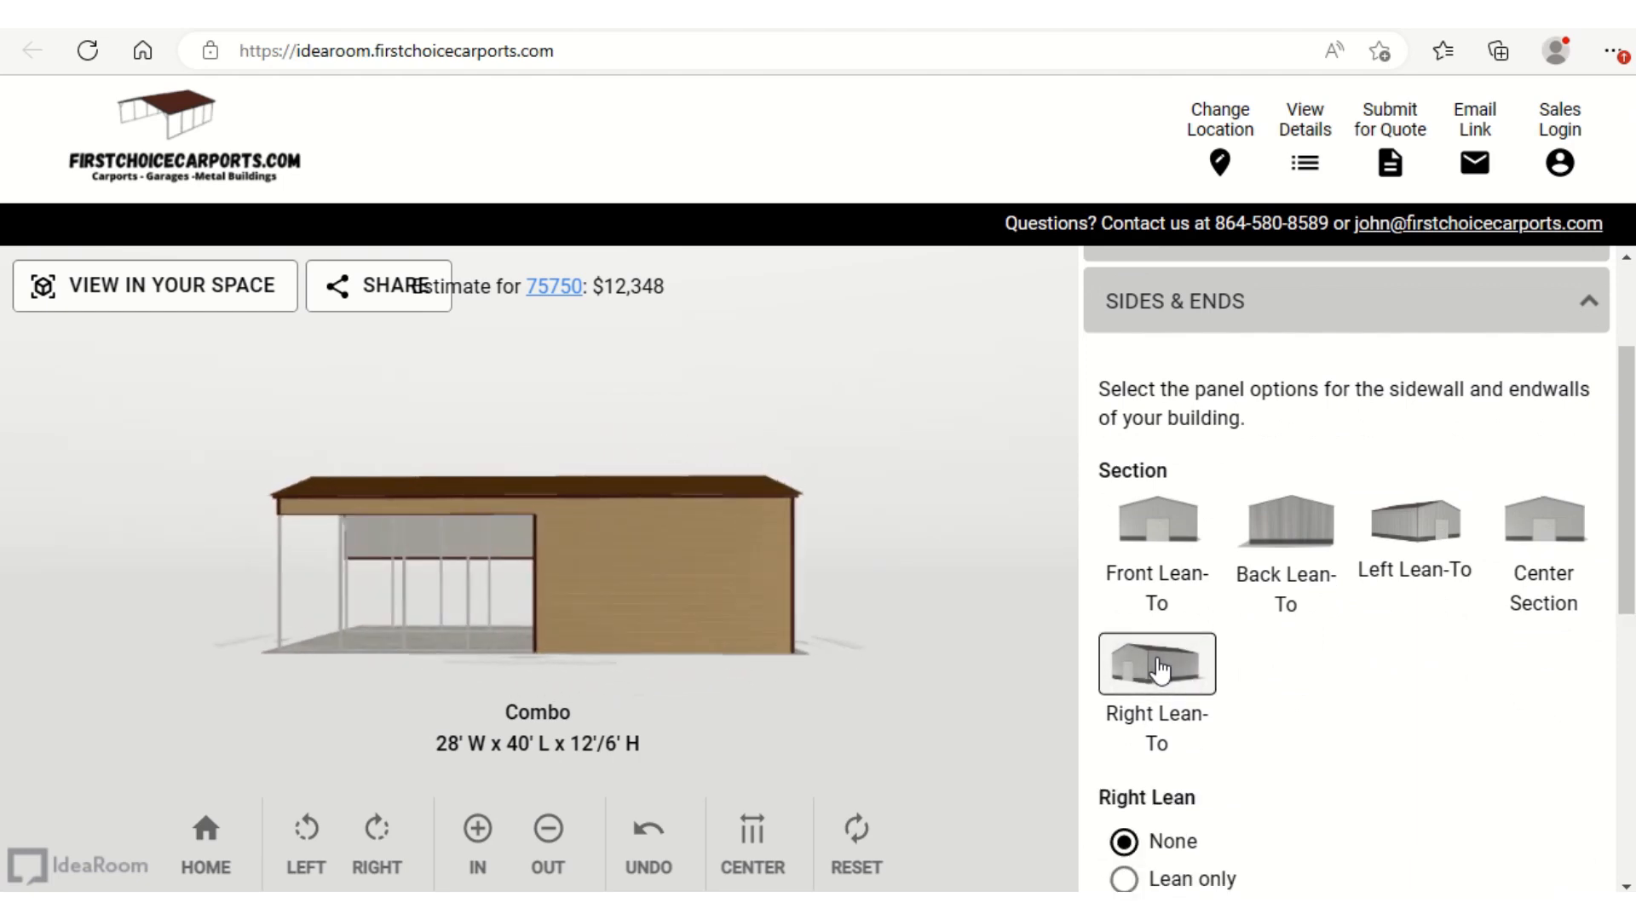
scroll(1430, 659, "down", 7)
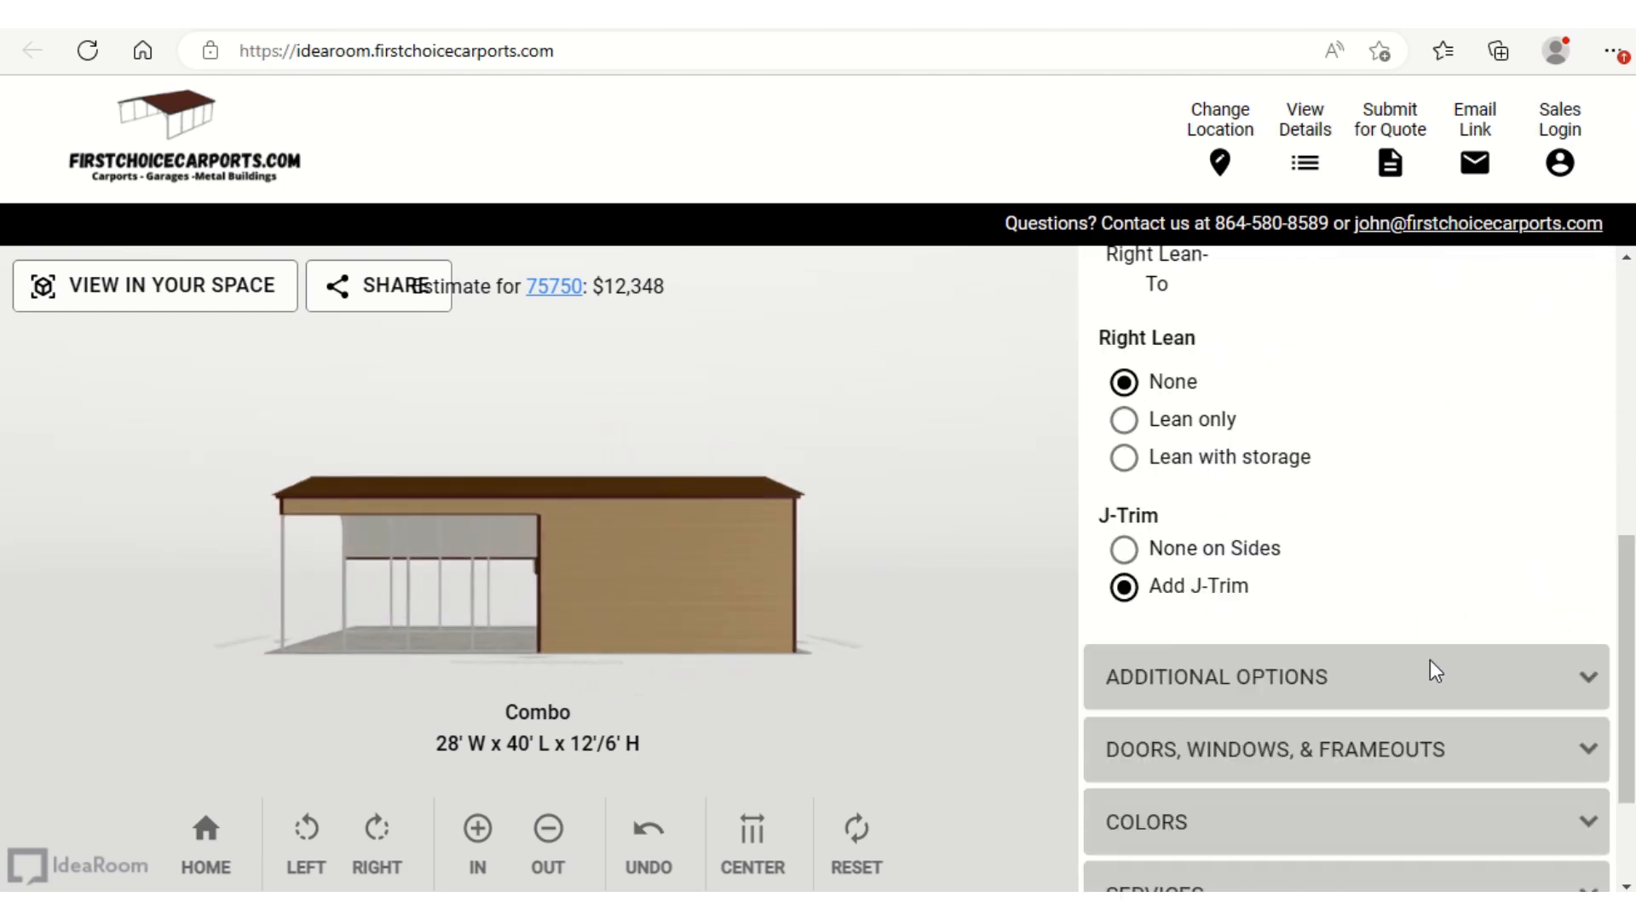
scroll(1430, 660, "up", 3)
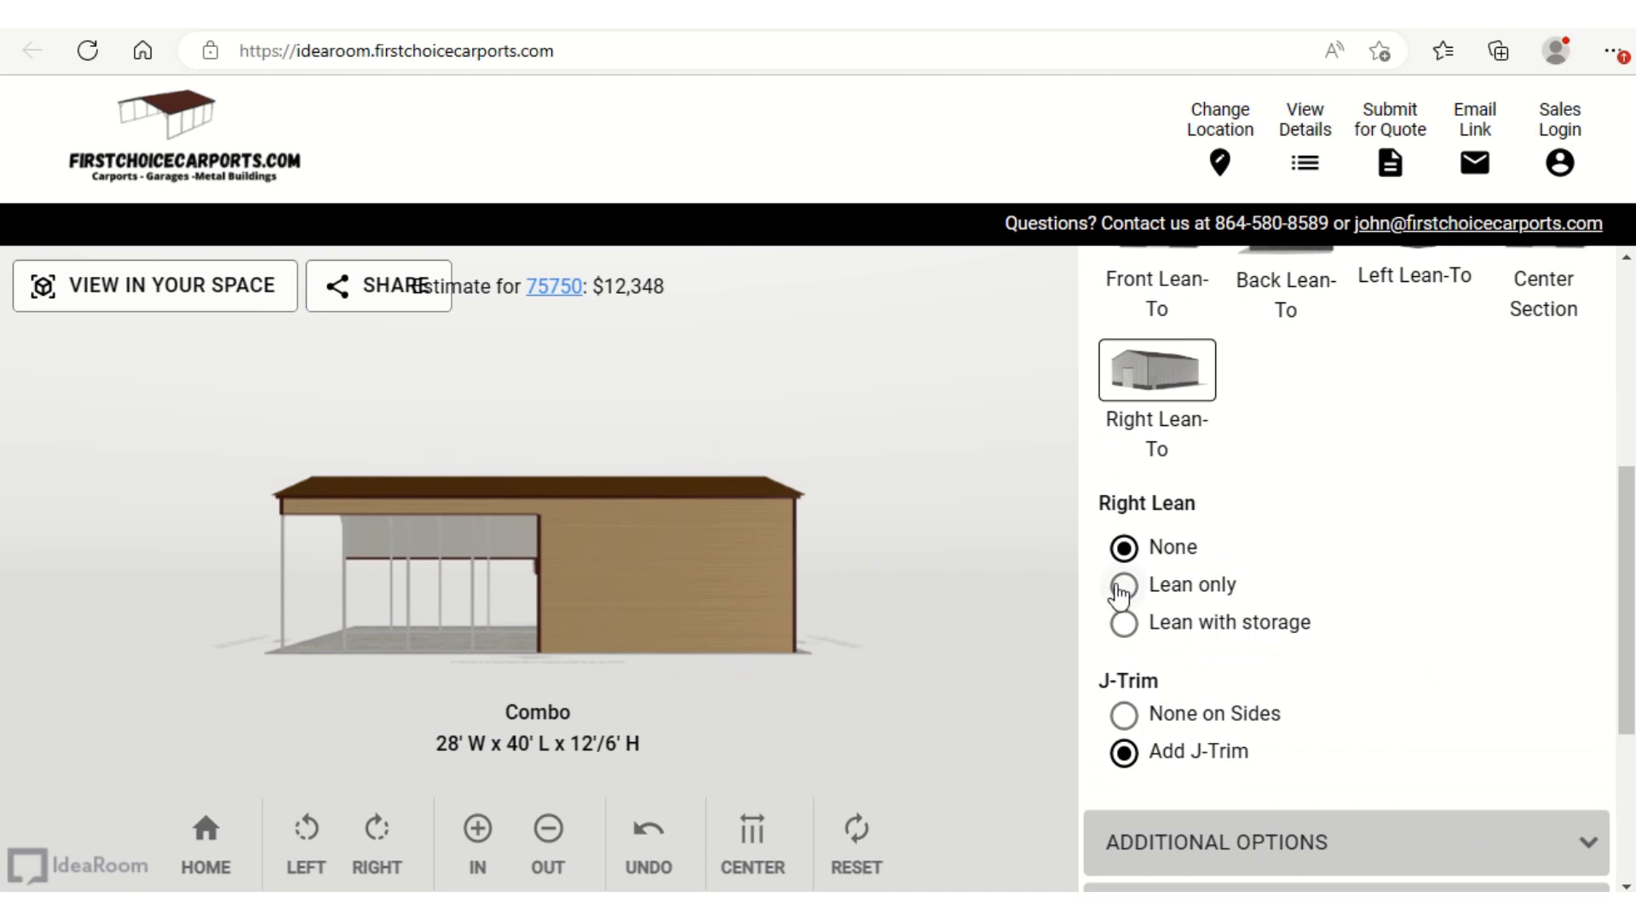
left_click(1124, 586)
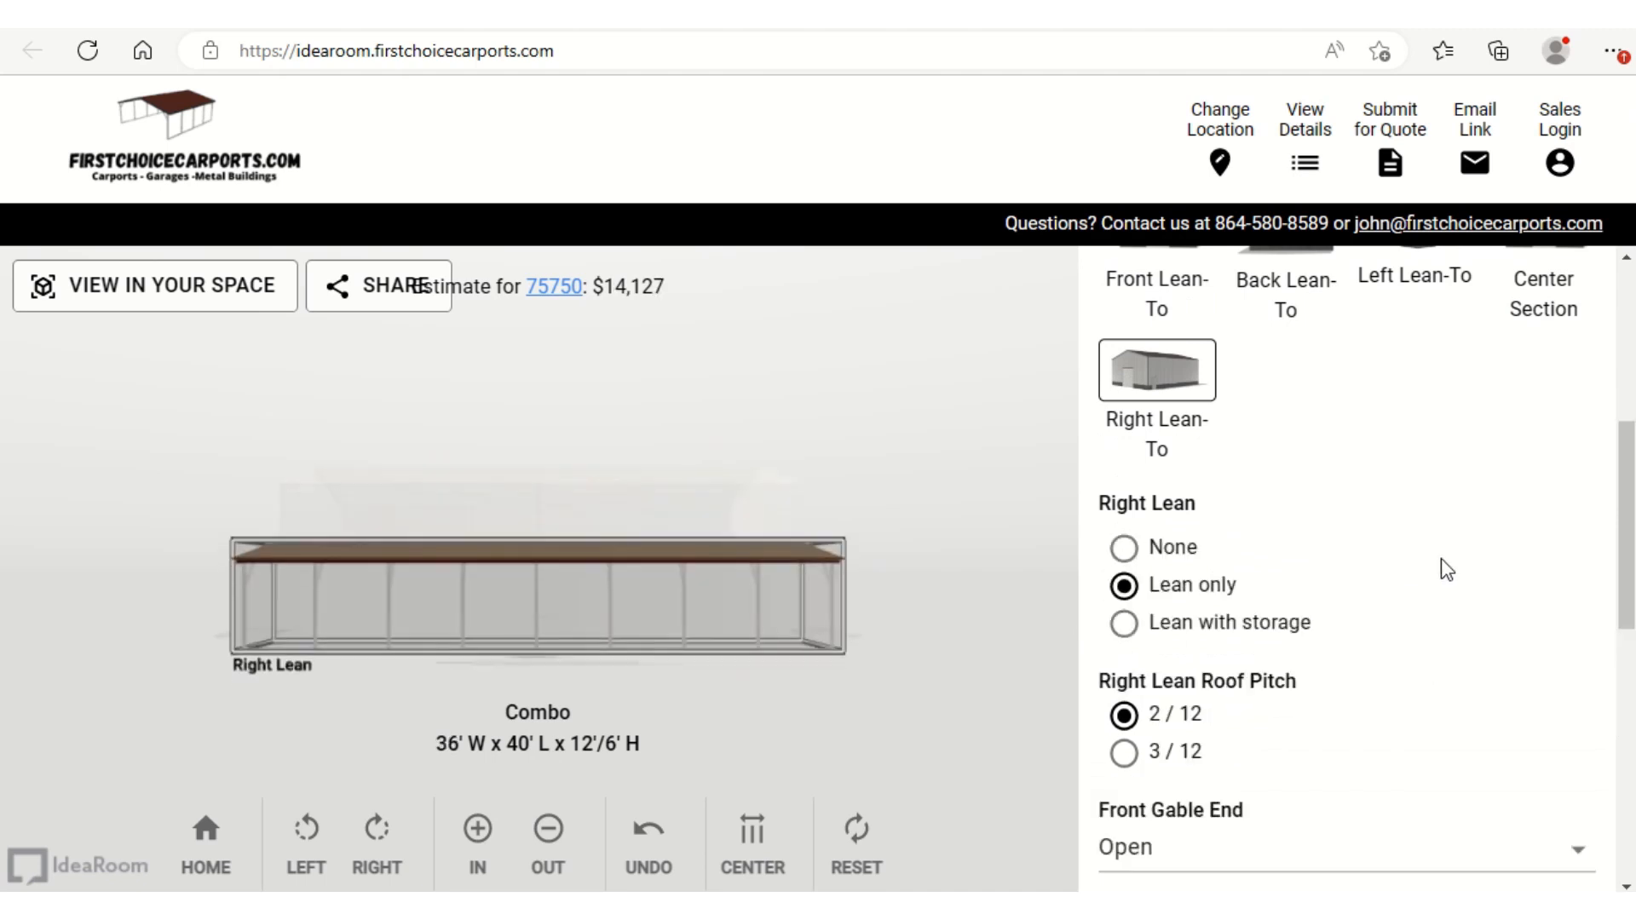
Set the right lean's length to 20'
scroll(1446, 563, "down", 2)
scroll(1446, 564, "up", 2)
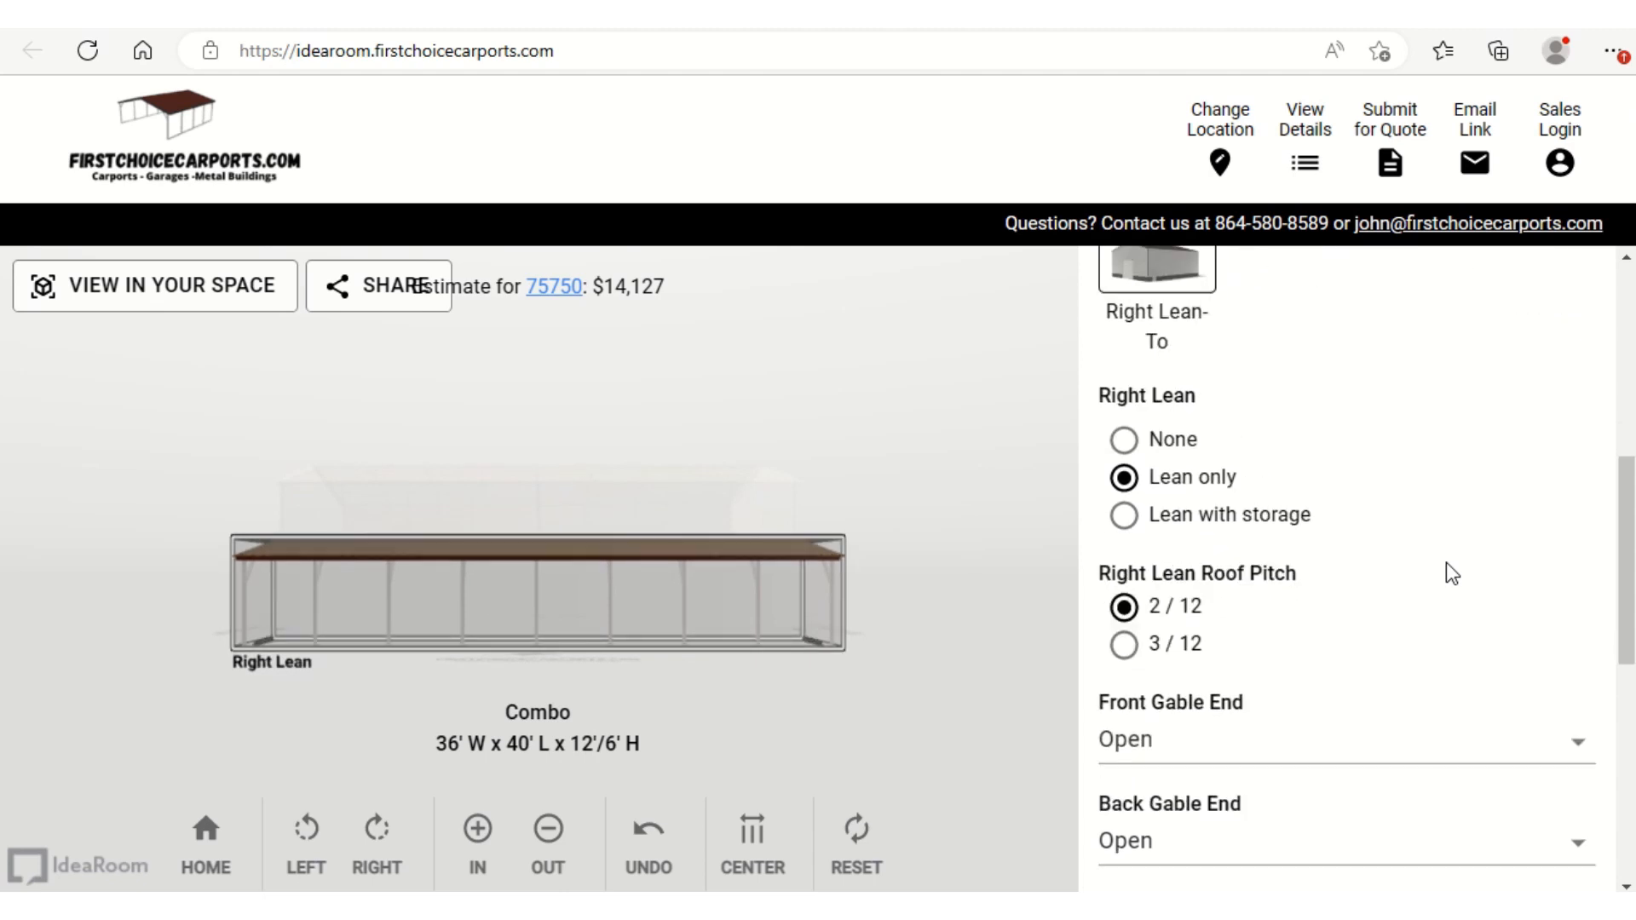
scroll(1446, 563, "down", 2)
scroll(1446, 563, "up", 4)
scroll(1445, 562, "down", 4)
scroll(1445, 563, "up", 7)
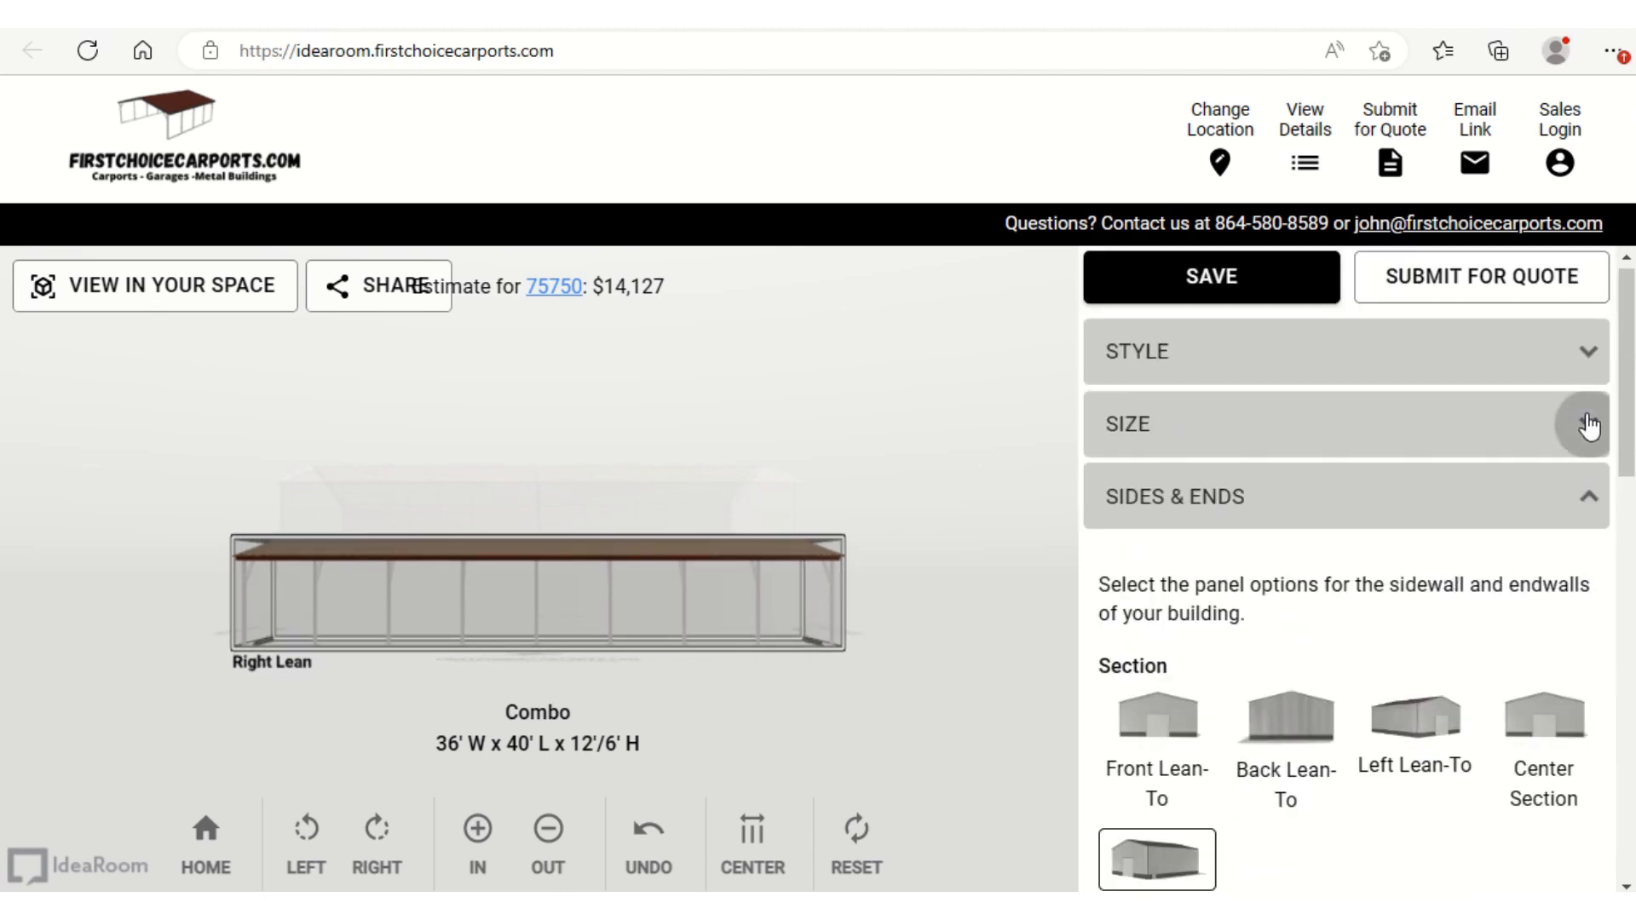
left_click(1589, 426)
scroll(1408, 569, "down", 7)
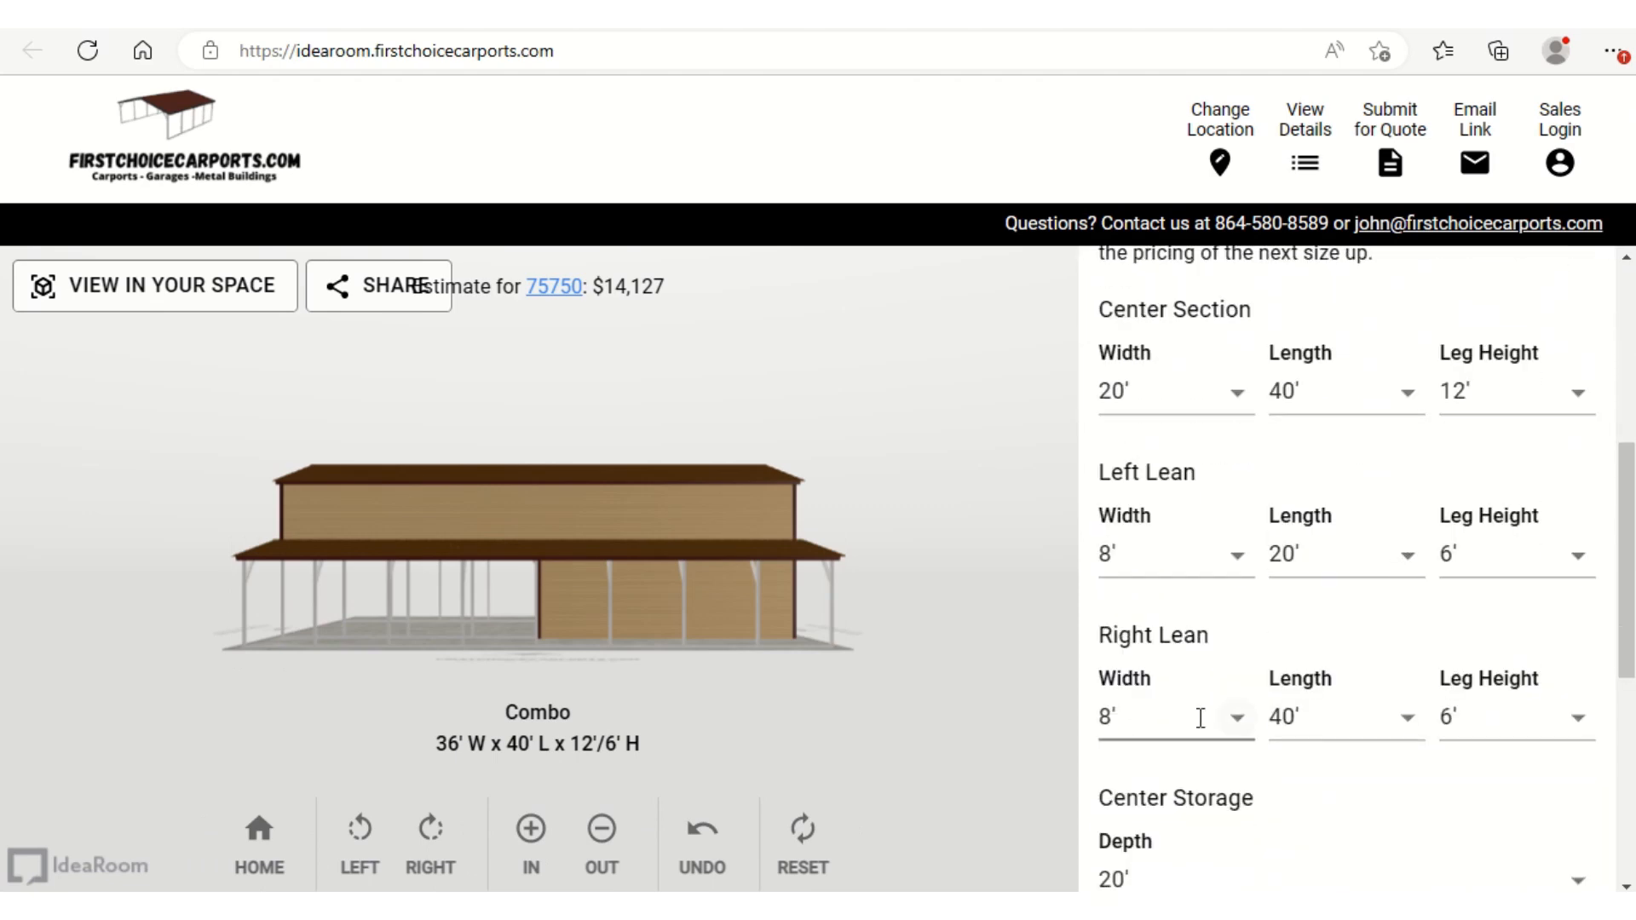
left_click(1409, 723)
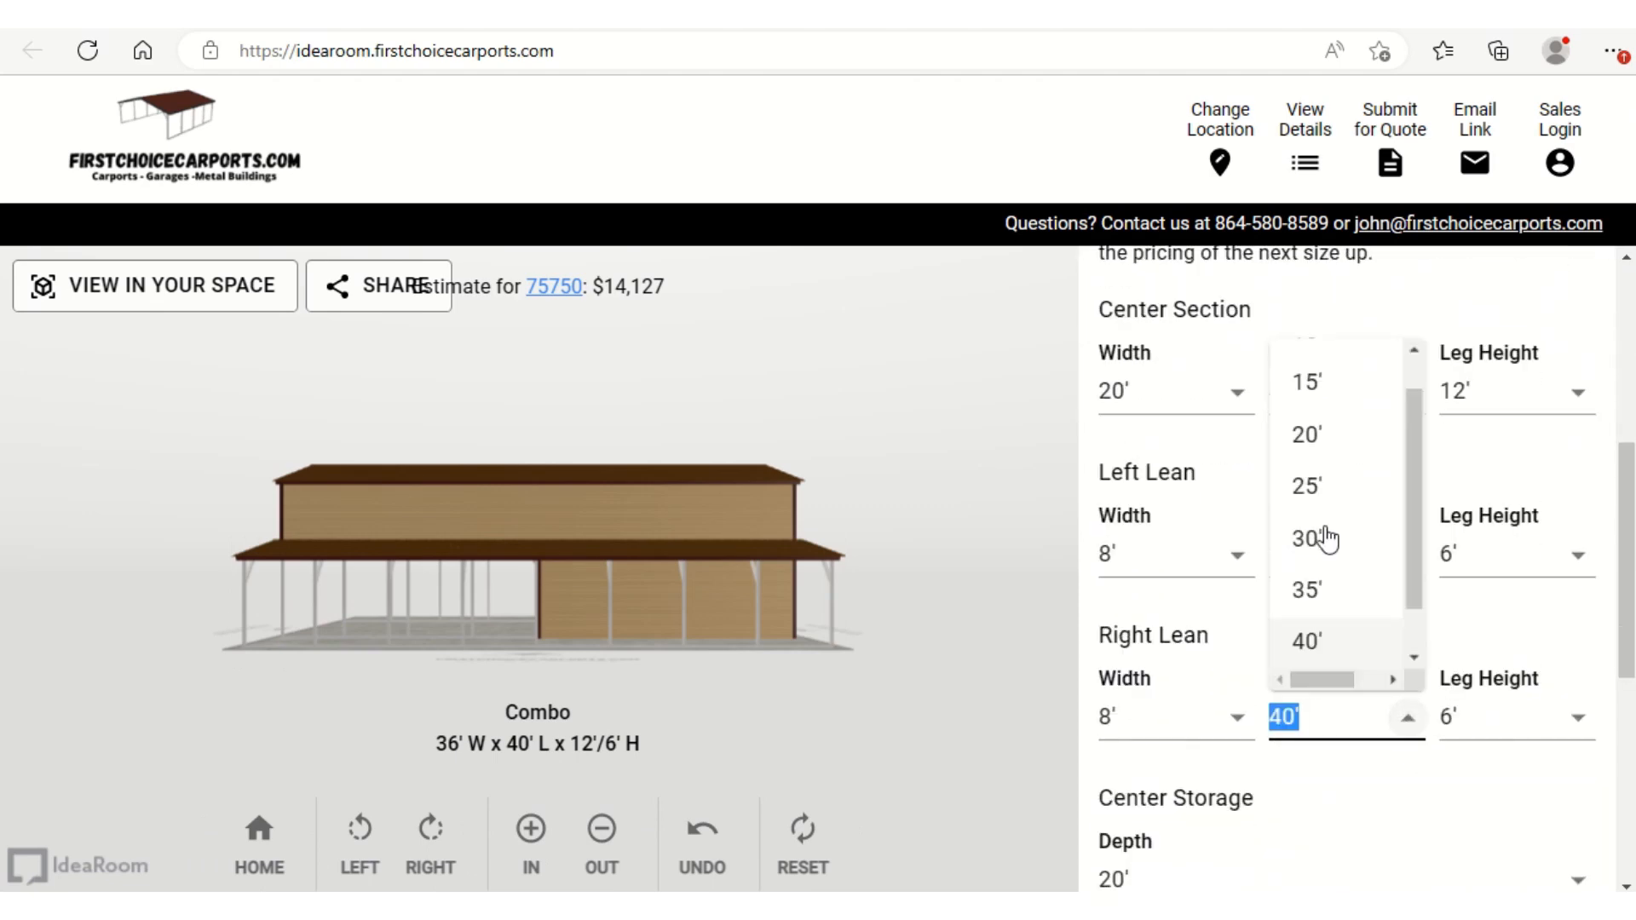
left_click(1323, 436)
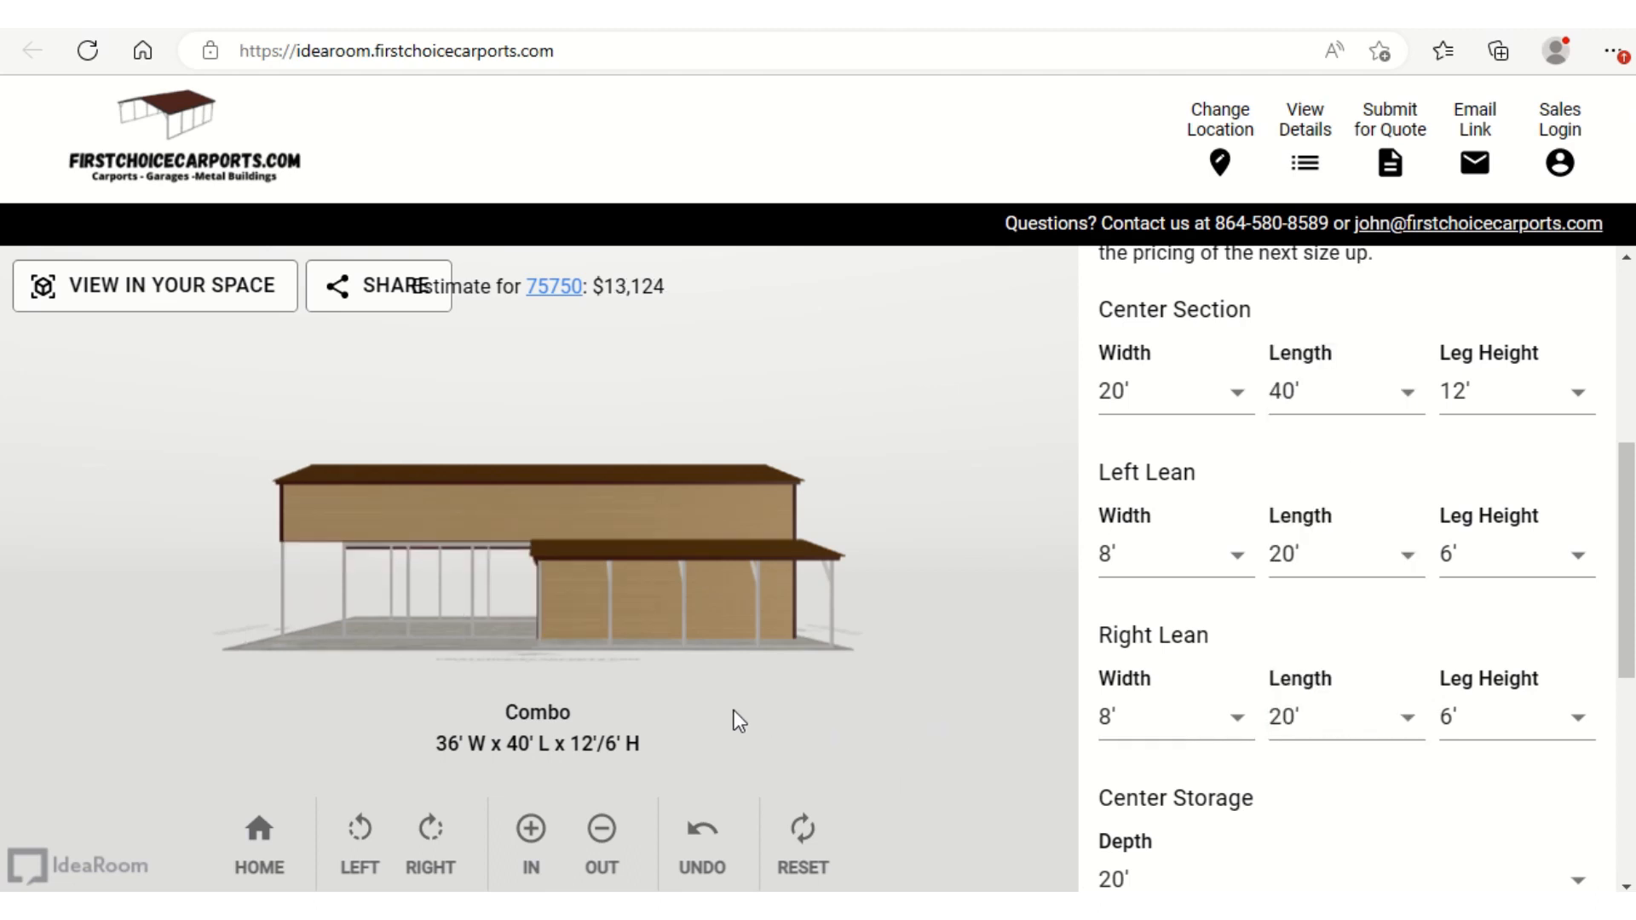
Add a door to the center section's right wall and place it near the back end of the enclosed storage
left_click_drag(734, 709, 642, 700)
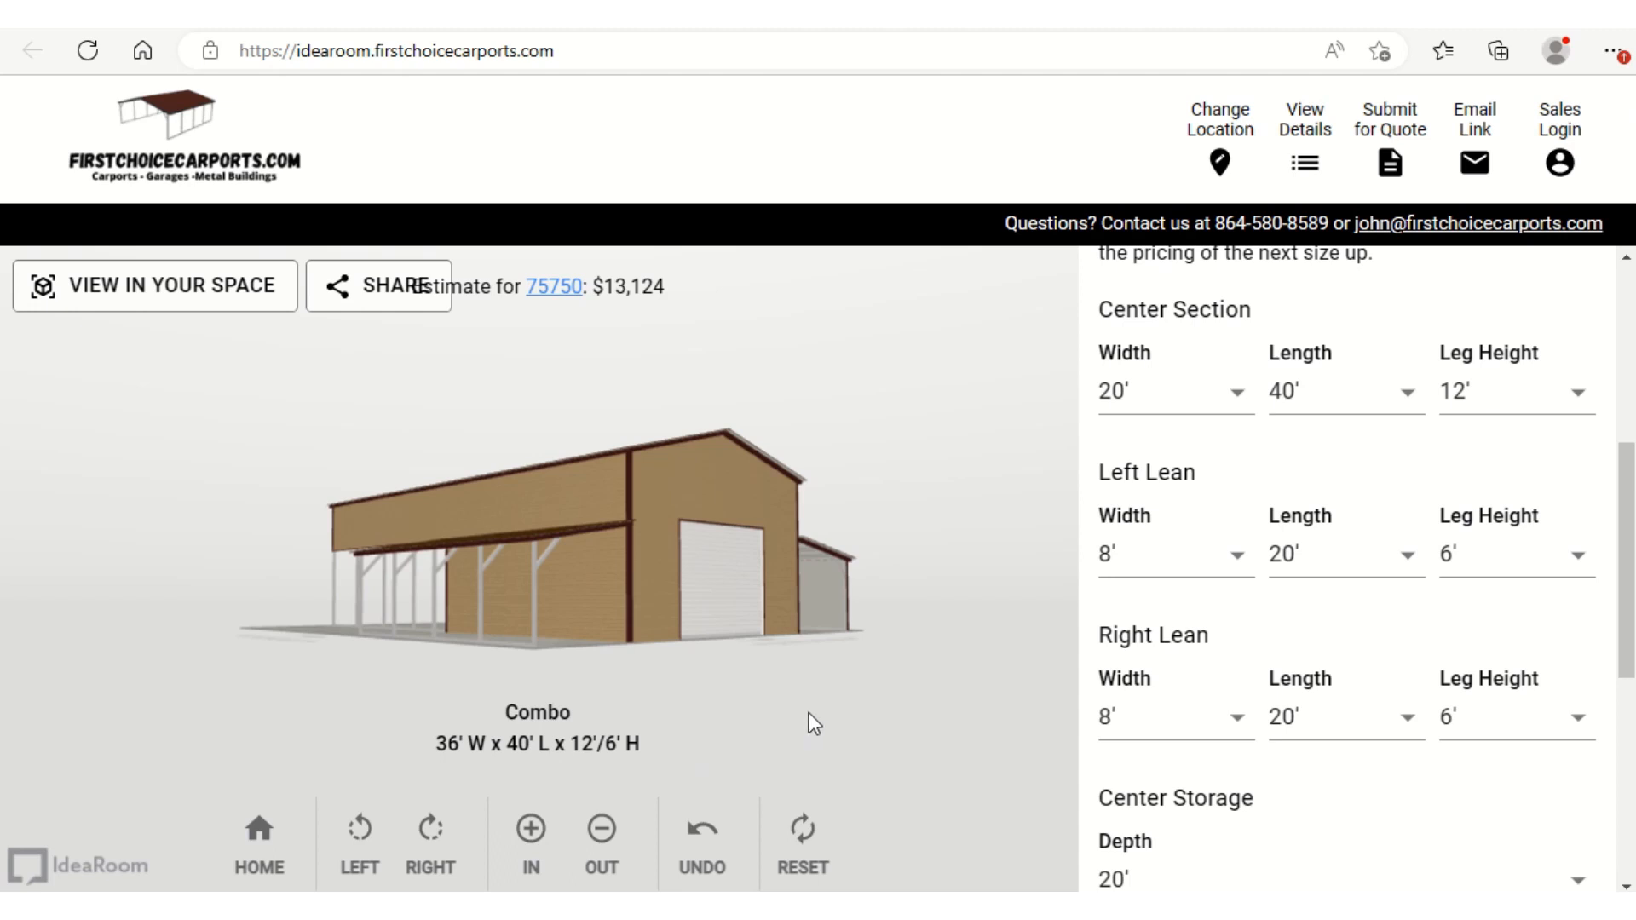
left_click_drag(671, 723, 748, 726)
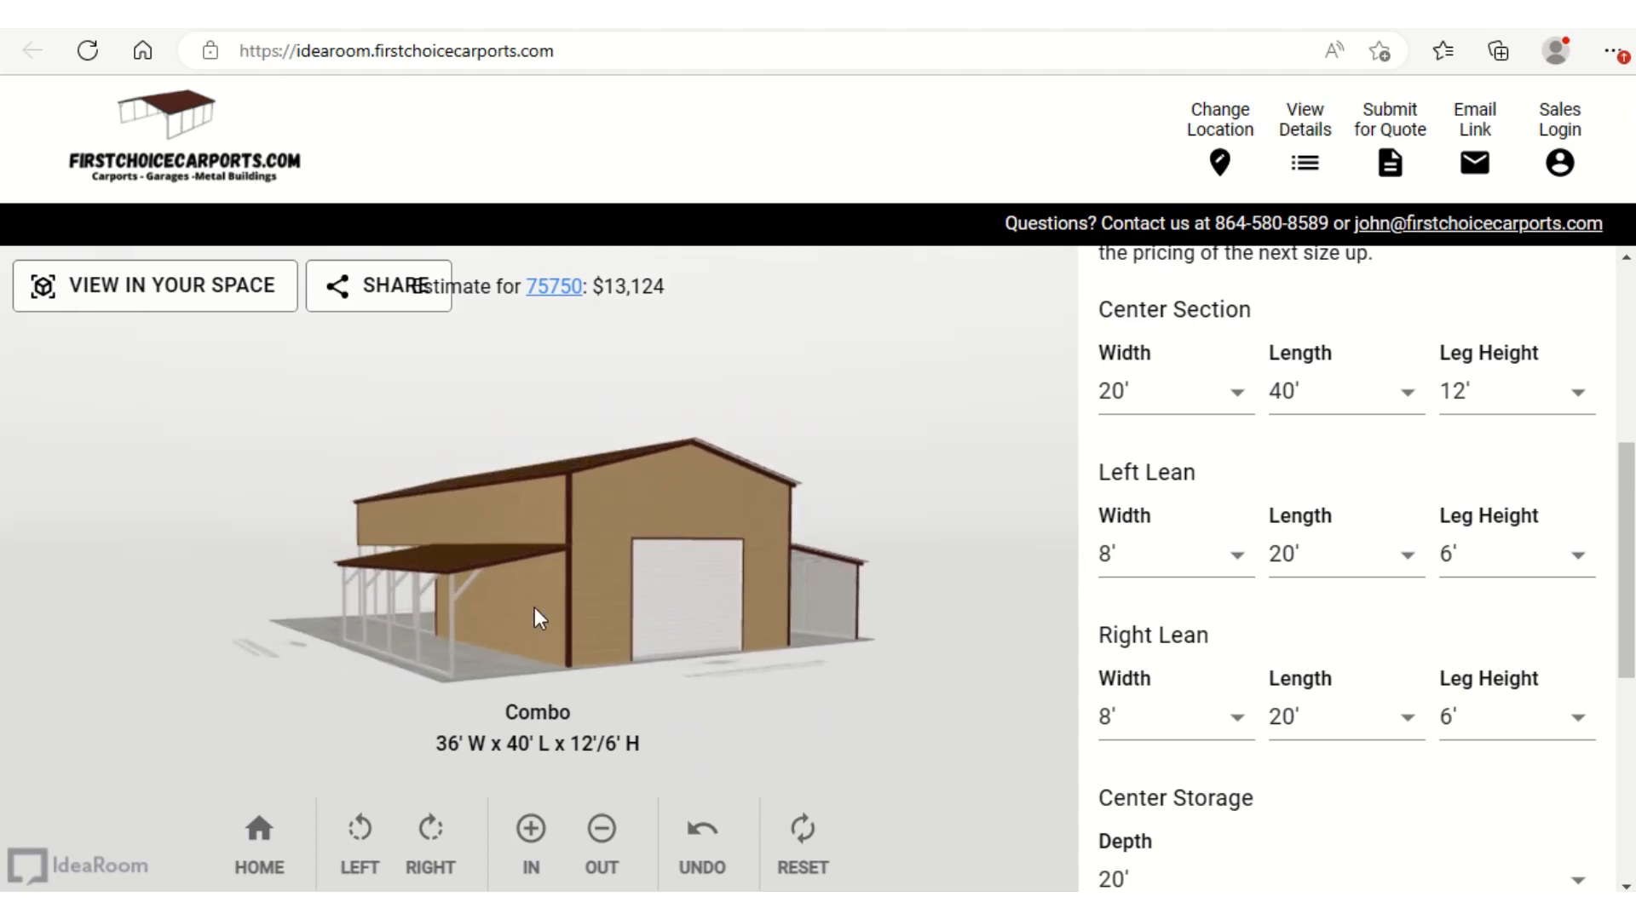
left_click_drag(891, 683, 998, 697)
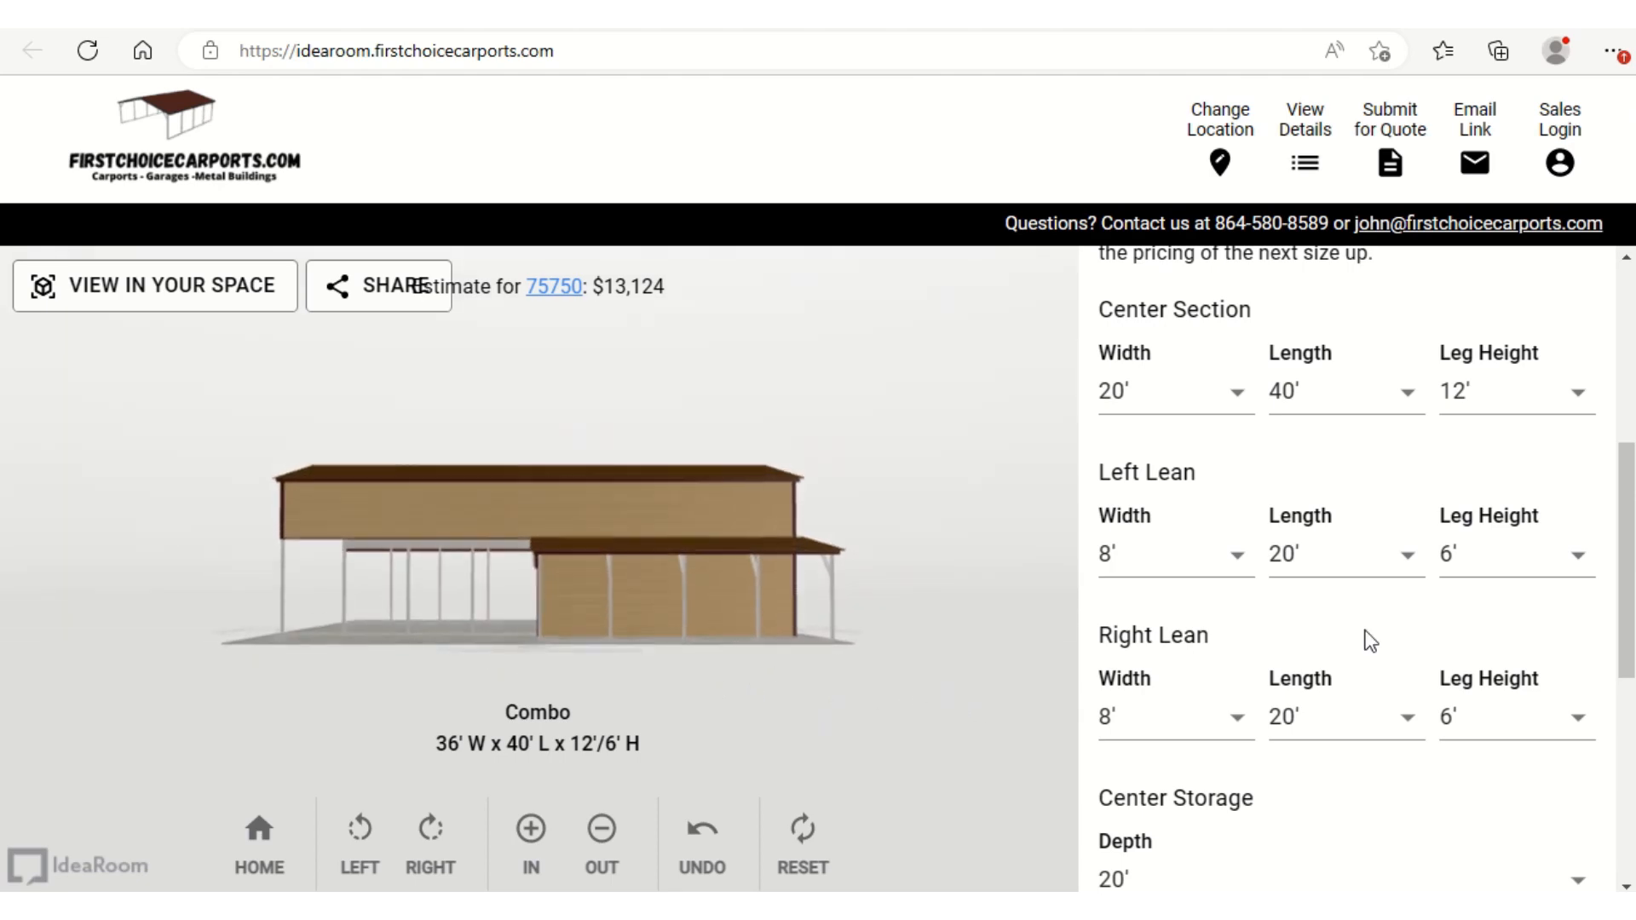
scroll(1410, 630, "up", 5)
scroll(1417, 627, "down", 3)
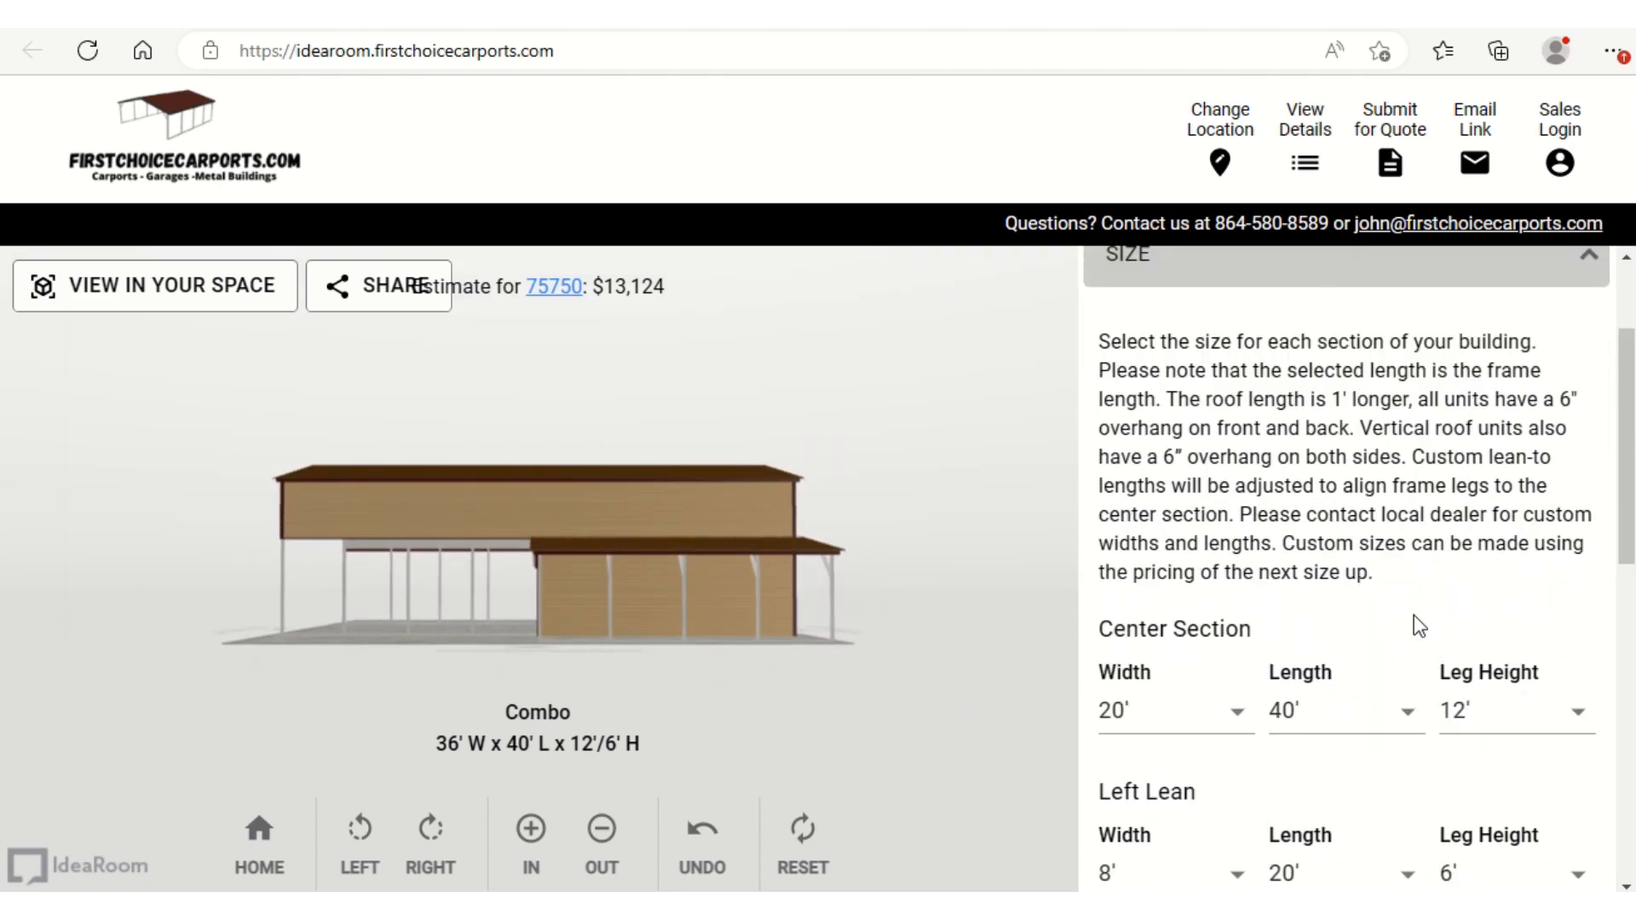
scroll(1312, 628, "up", 3)
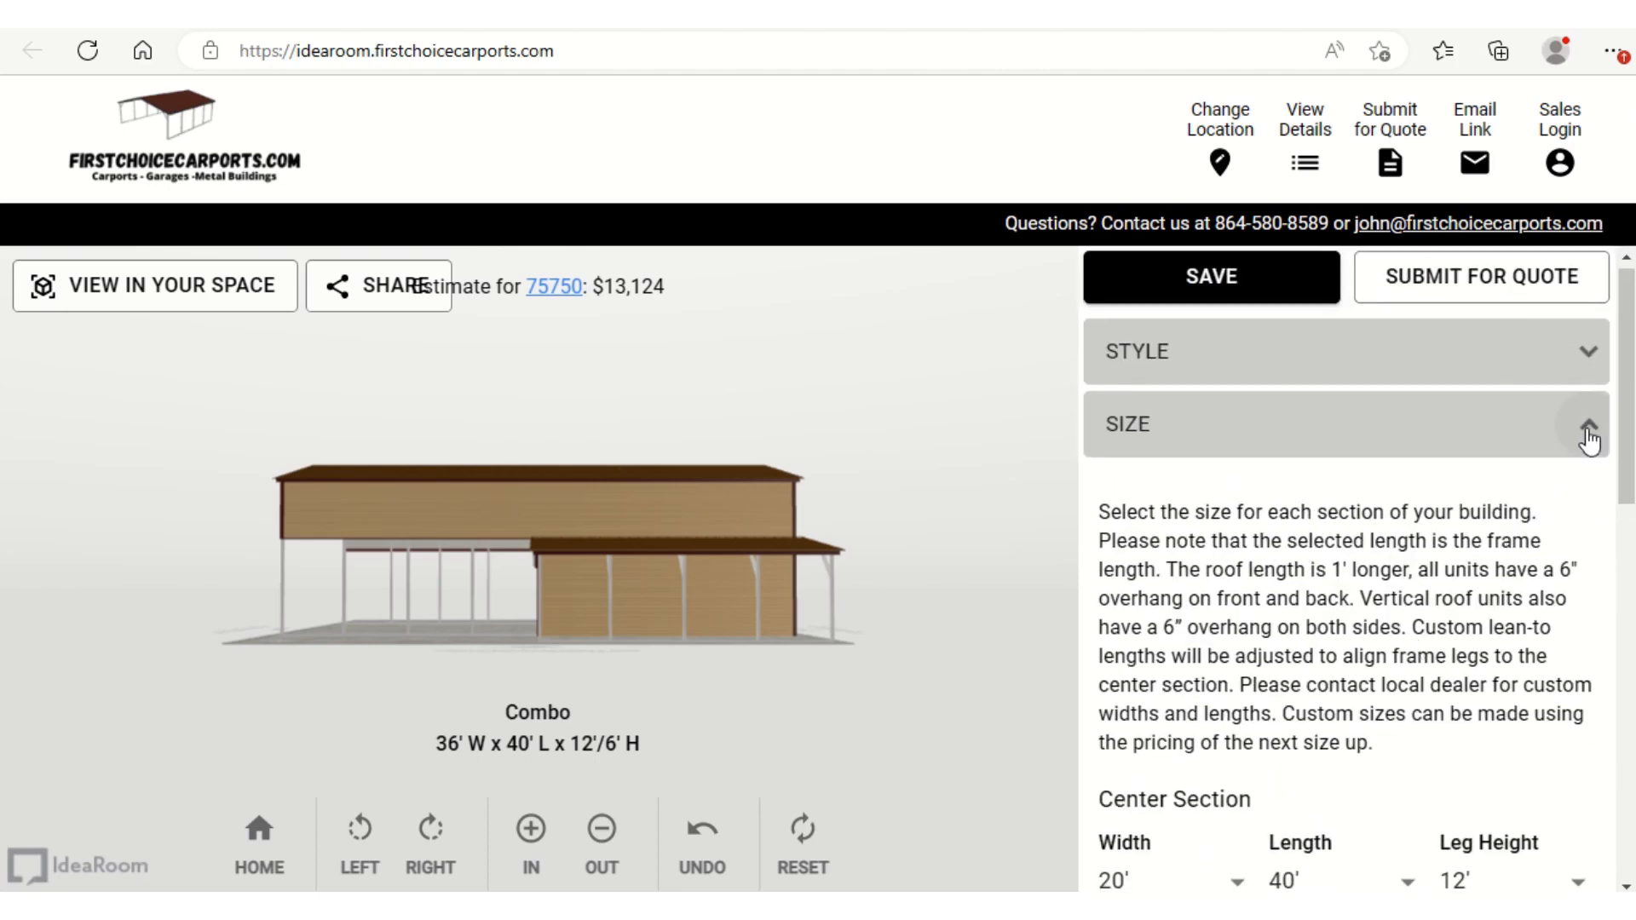
left_click(1589, 440)
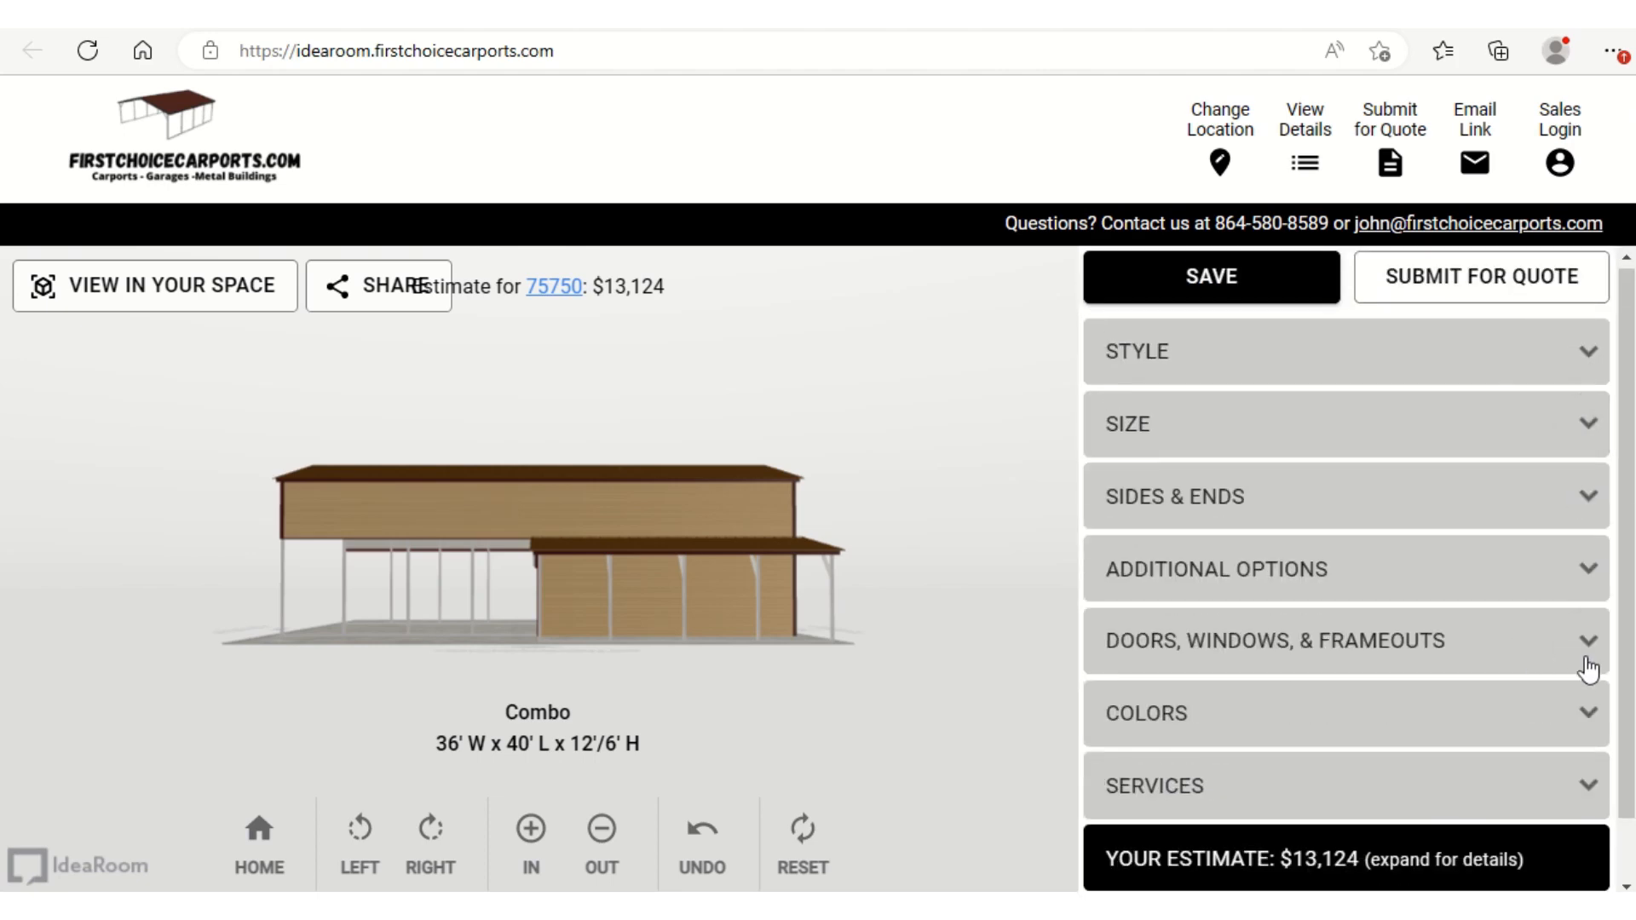
left_click(1590, 649)
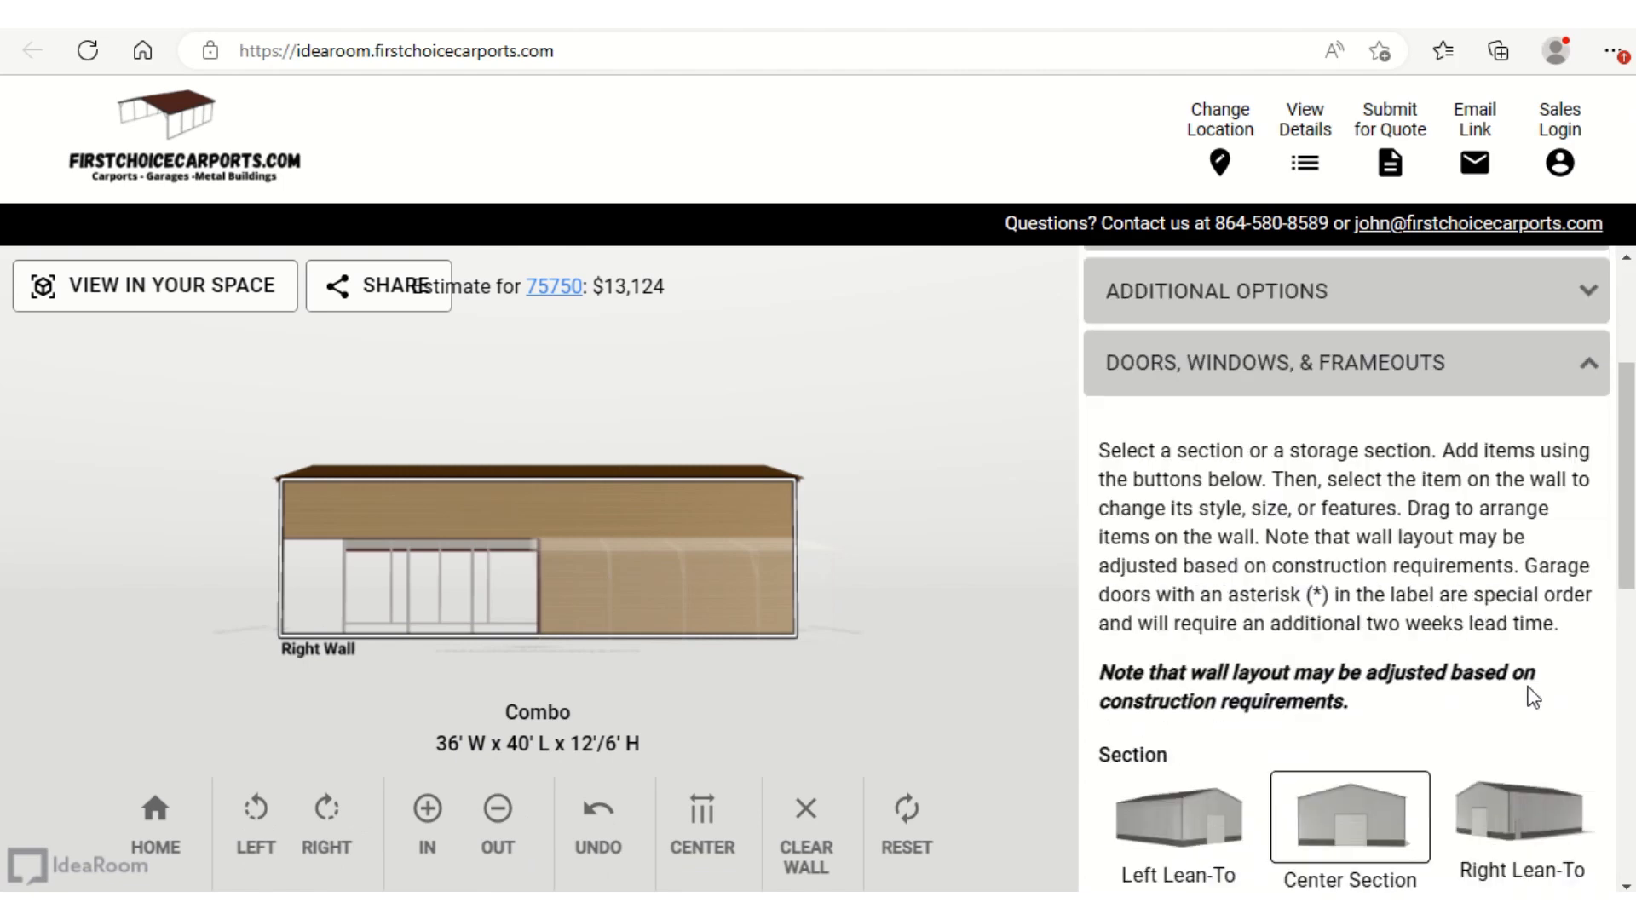
scroll(1526, 682, "down", 1)
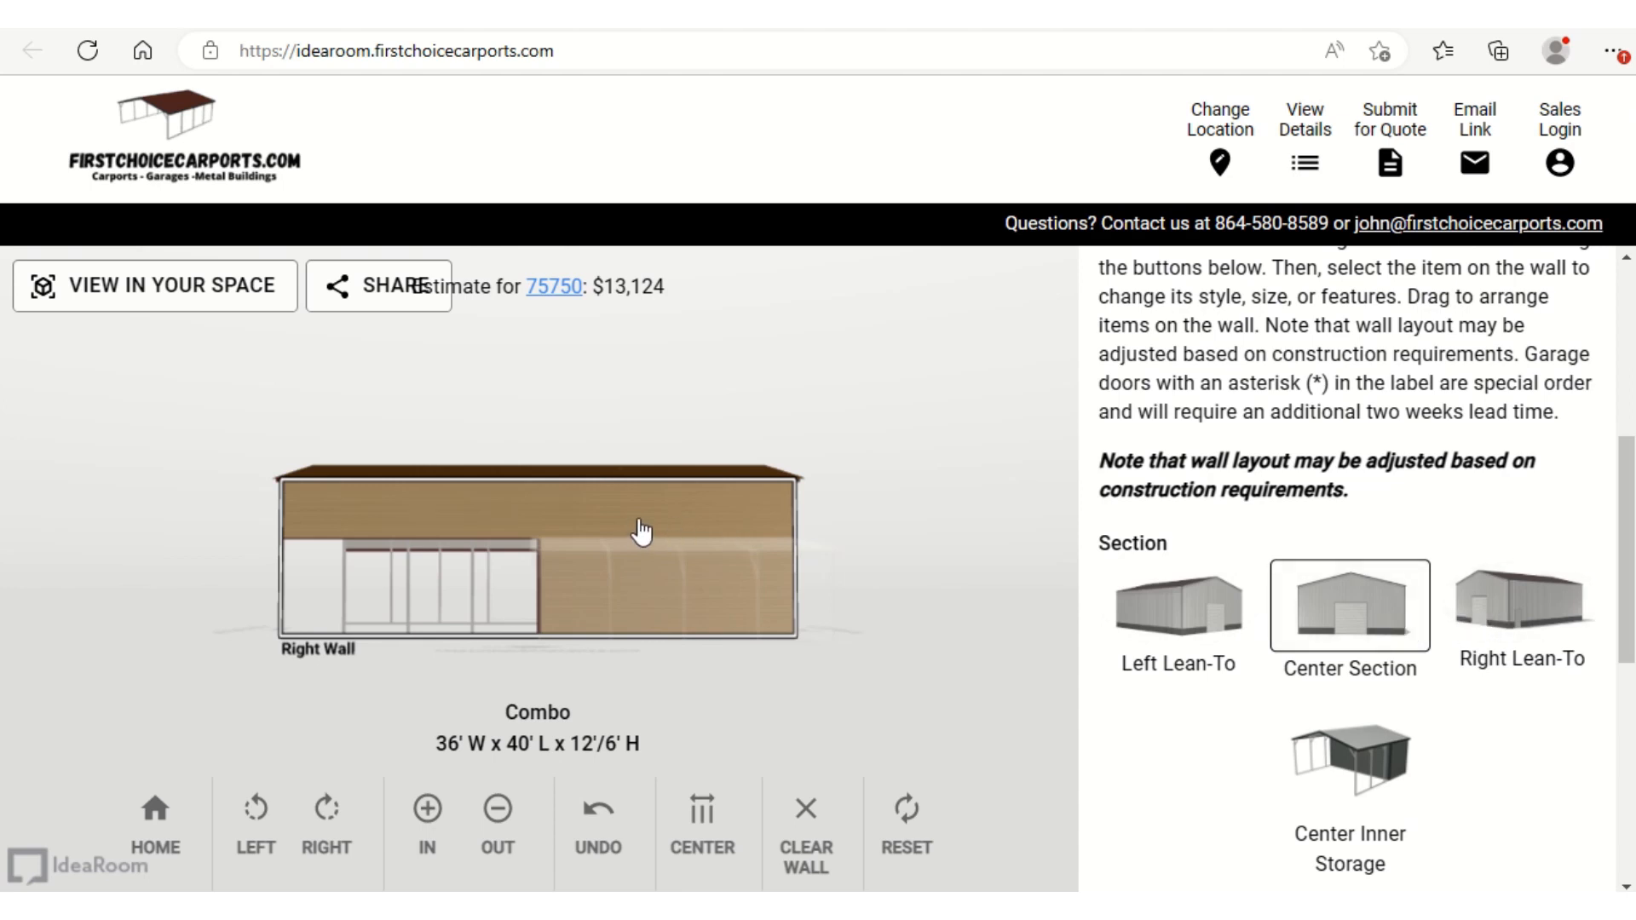
scroll(1406, 692, "down", 5)
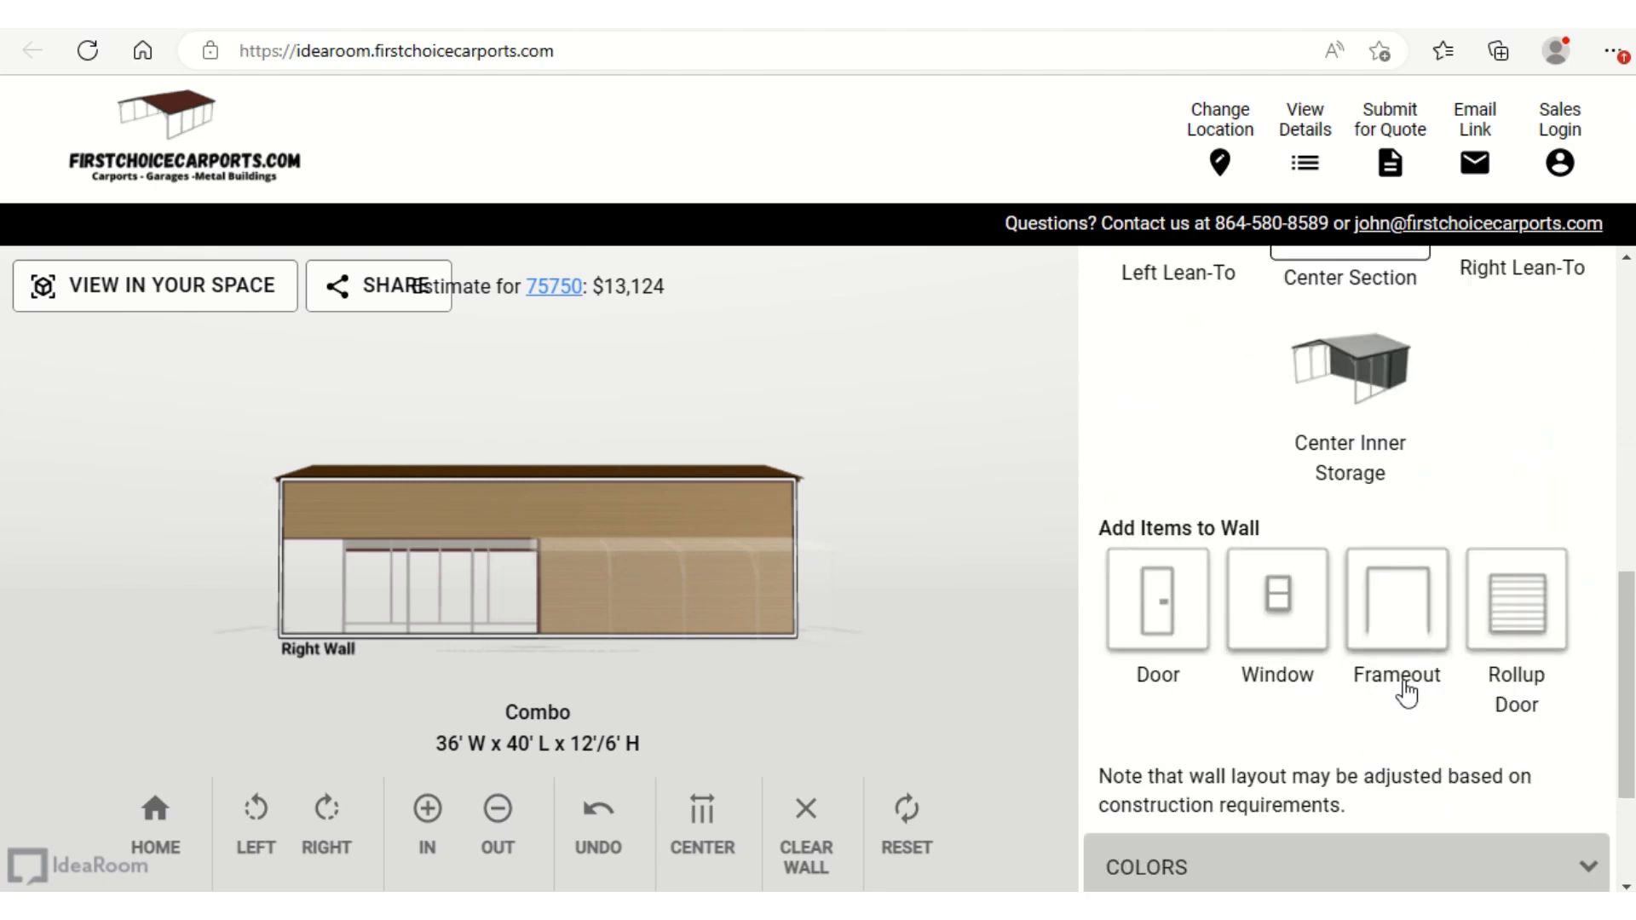
scroll(1404, 689, "down", 1)
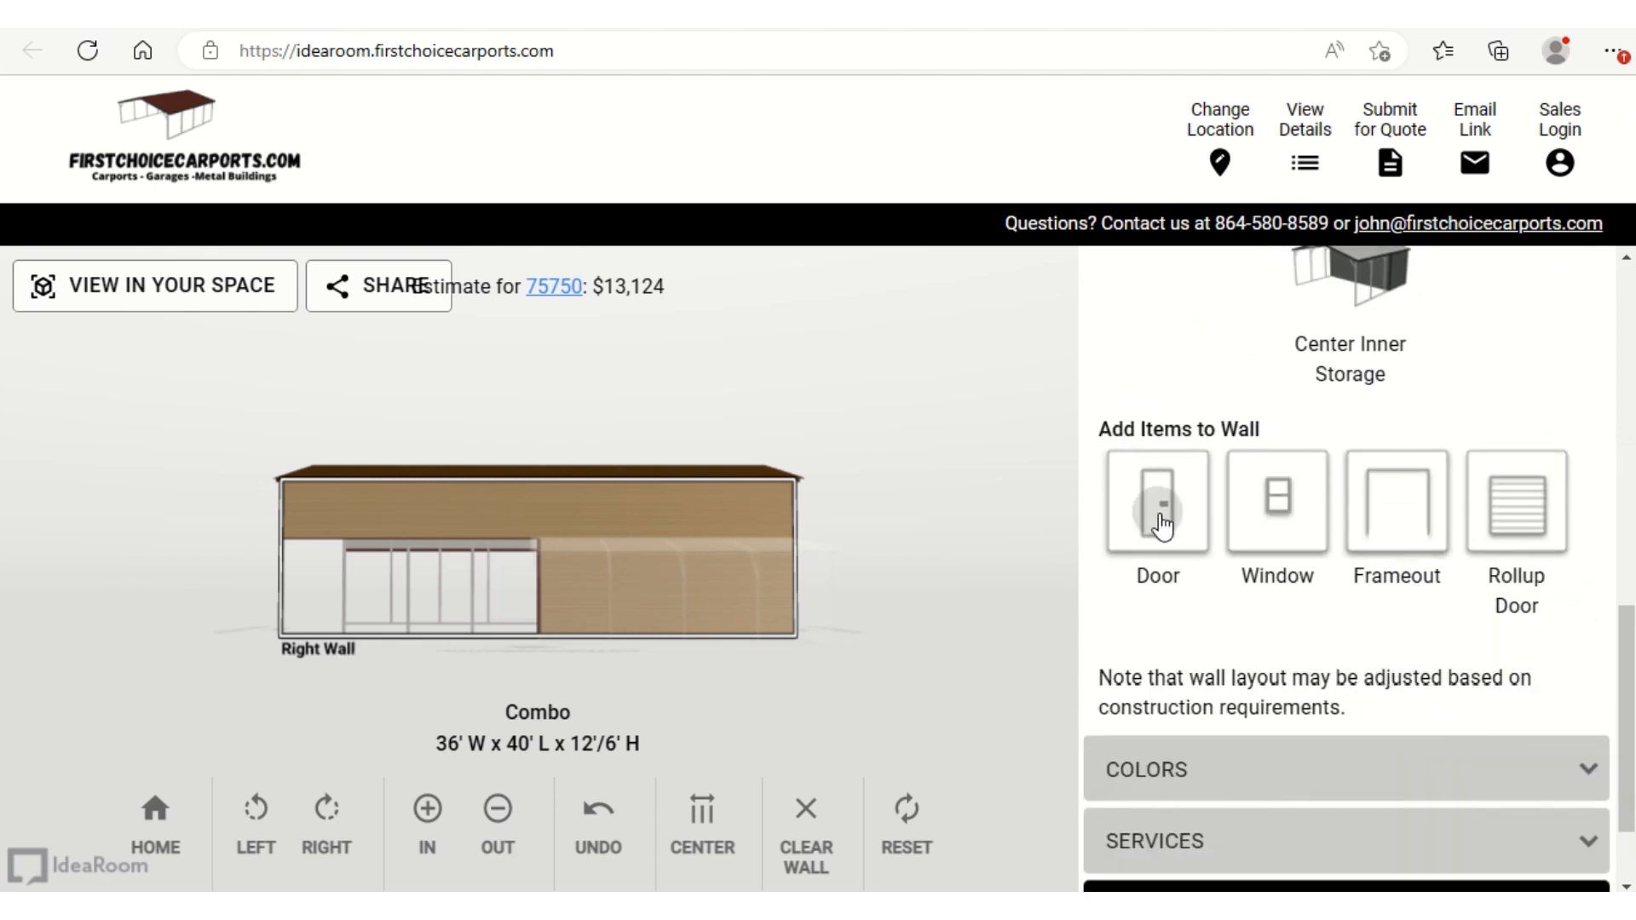
left_click(1155, 524)
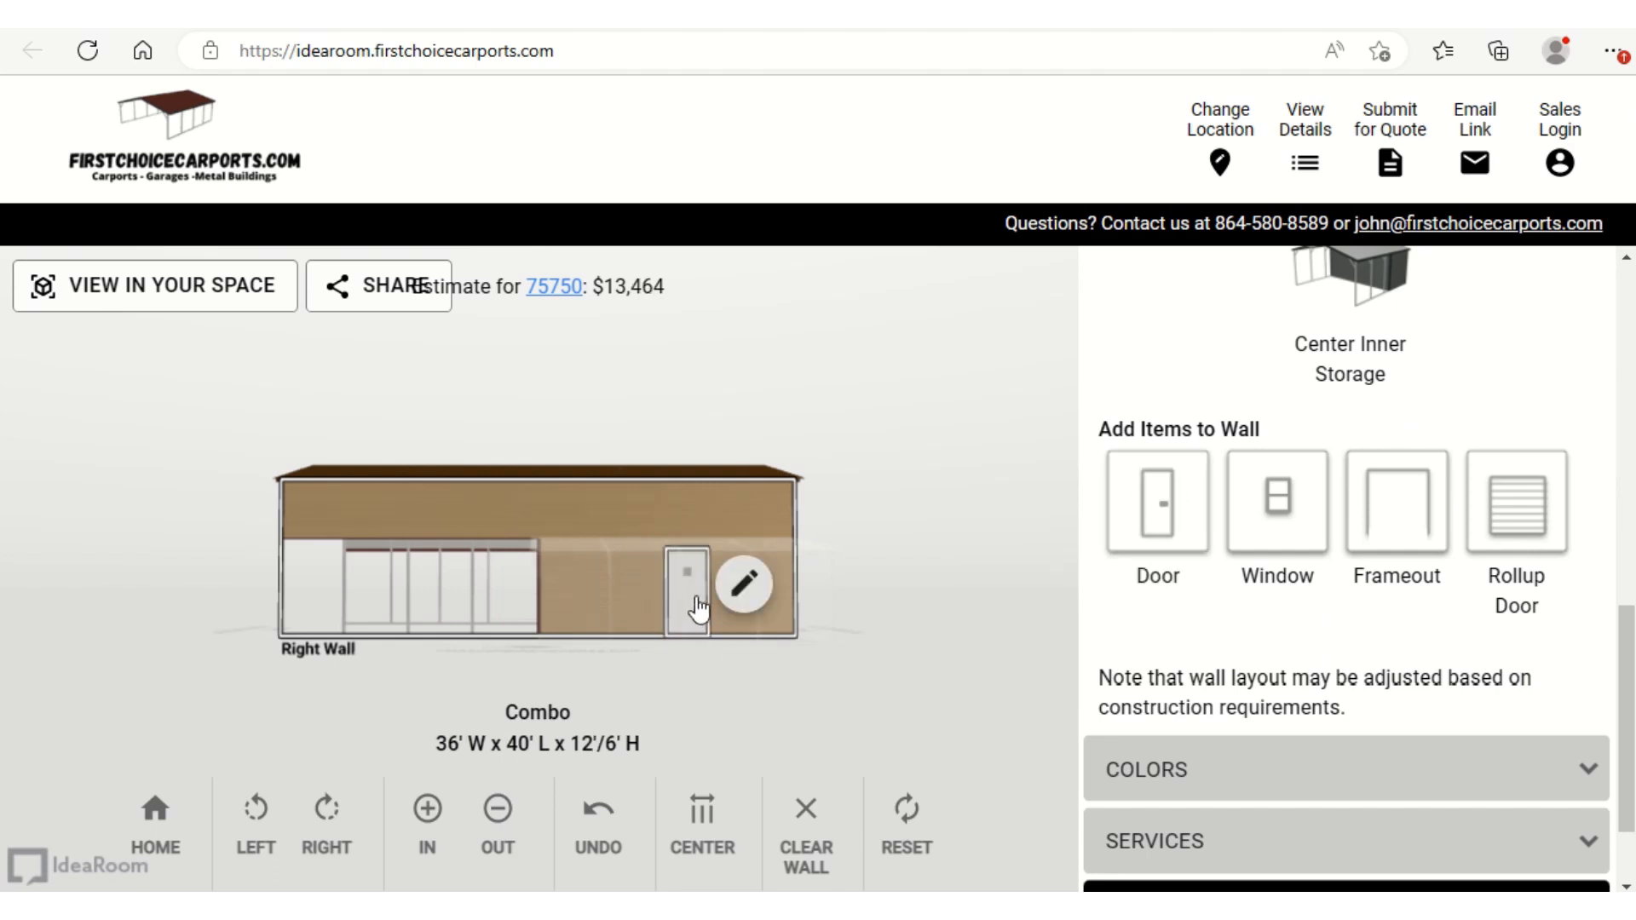
left_click(703, 596)
left_click_drag(703, 596, 763, 600)
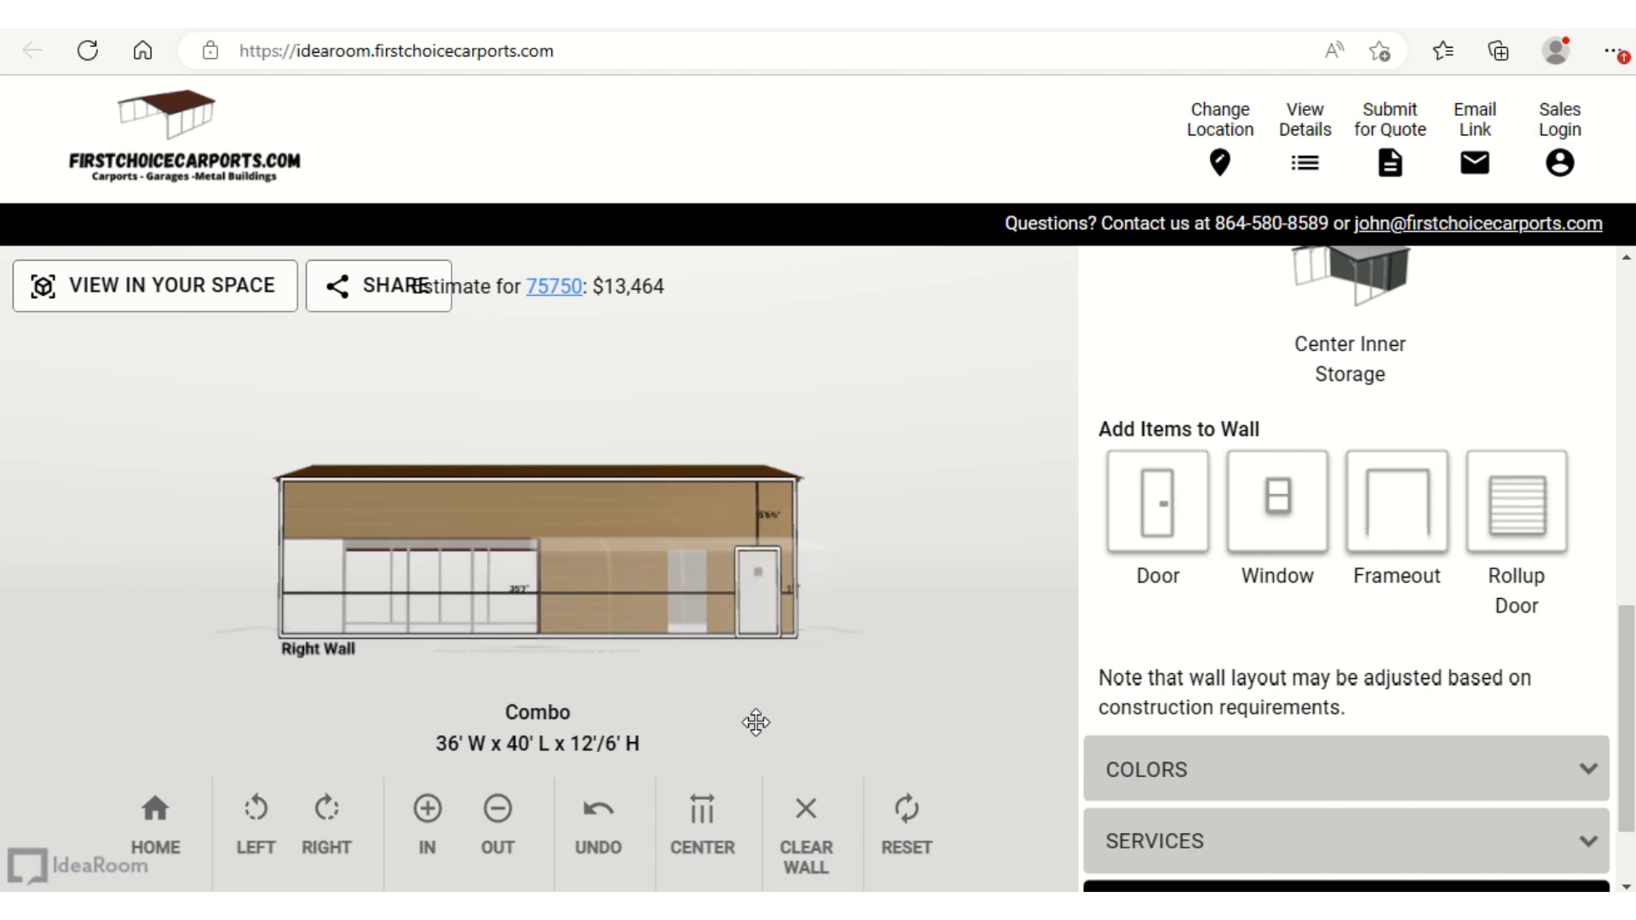
Add a window to the center section's right wall and position it just beside the door
left_click(1290, 500)
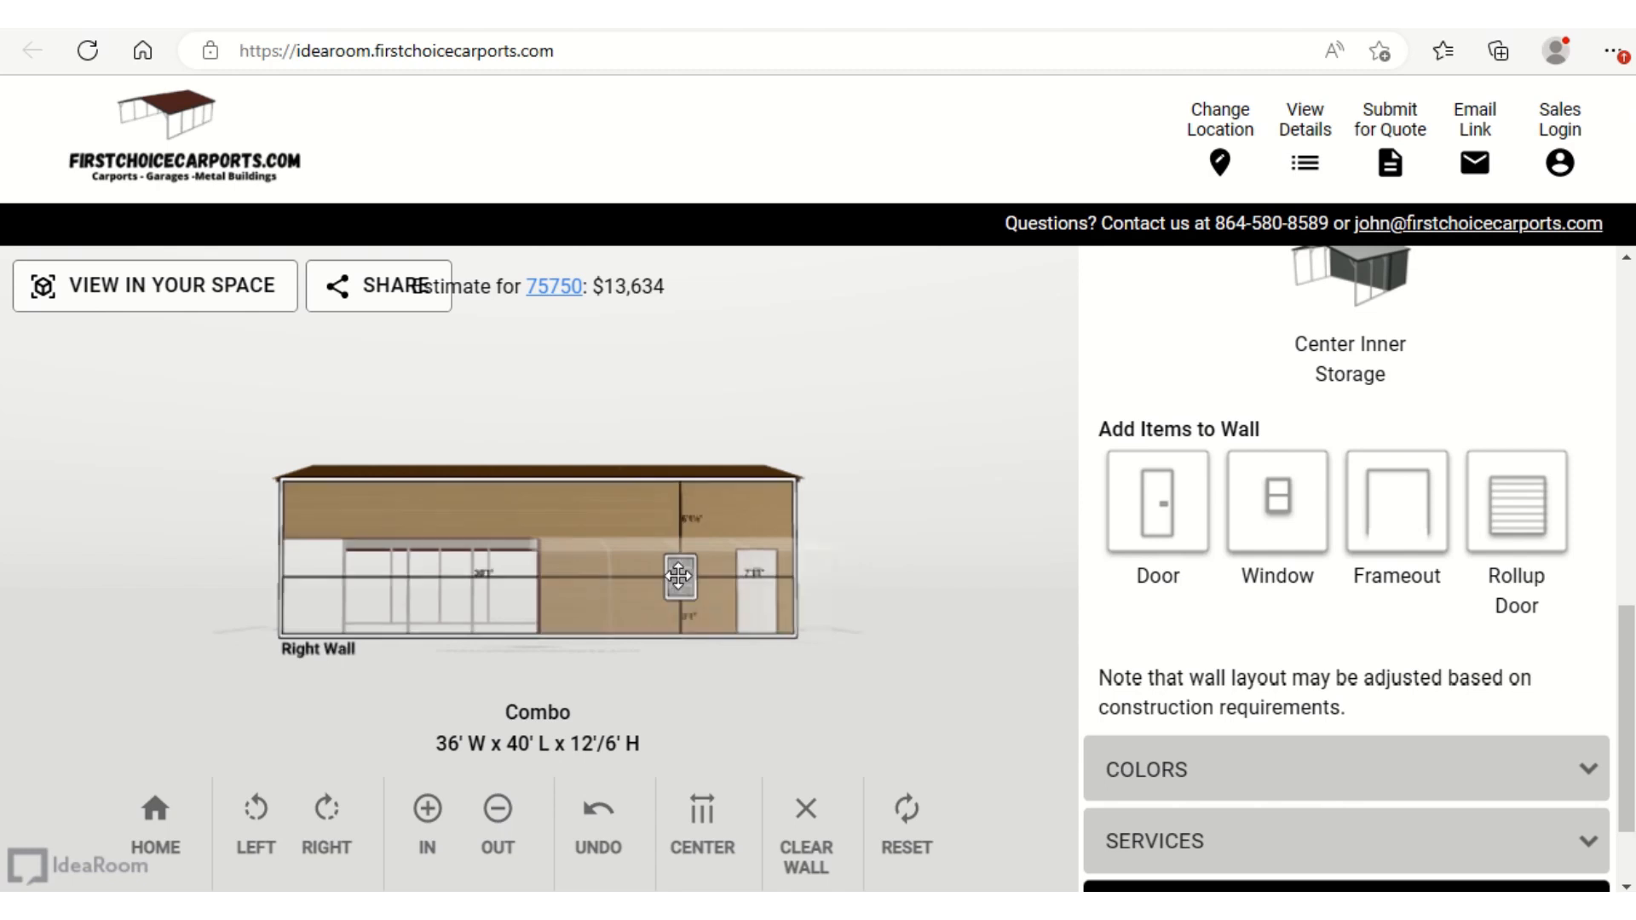
mouse_move(679, 576)
left_mouse_down()
mouse_move(718, 577)
mouse_move(673, 576)
mouse_move(654, 499)
mouse_move(646, 550)
mouse_move(669, 563)
mouse_move(663, 586)
mouse_move(647, 582)
mouse_move(704, 571)
left_mouse_up()
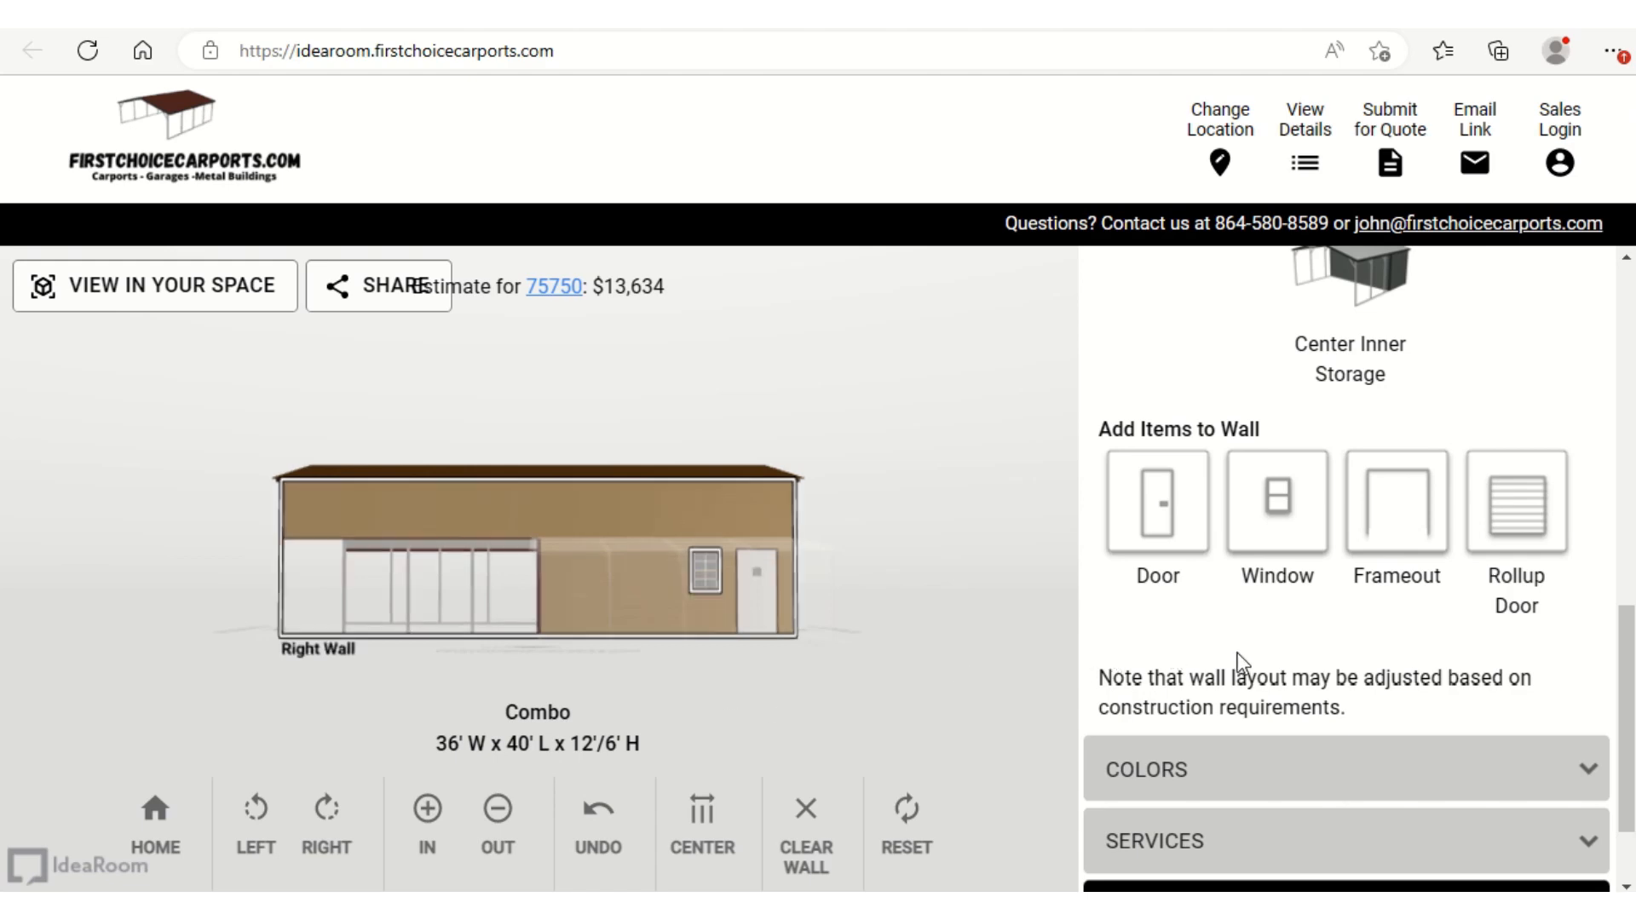
View the contact form for saving the design as an email link and cancel it
scroll(1242, 661, "down", 2)
left_click(1252, 864)
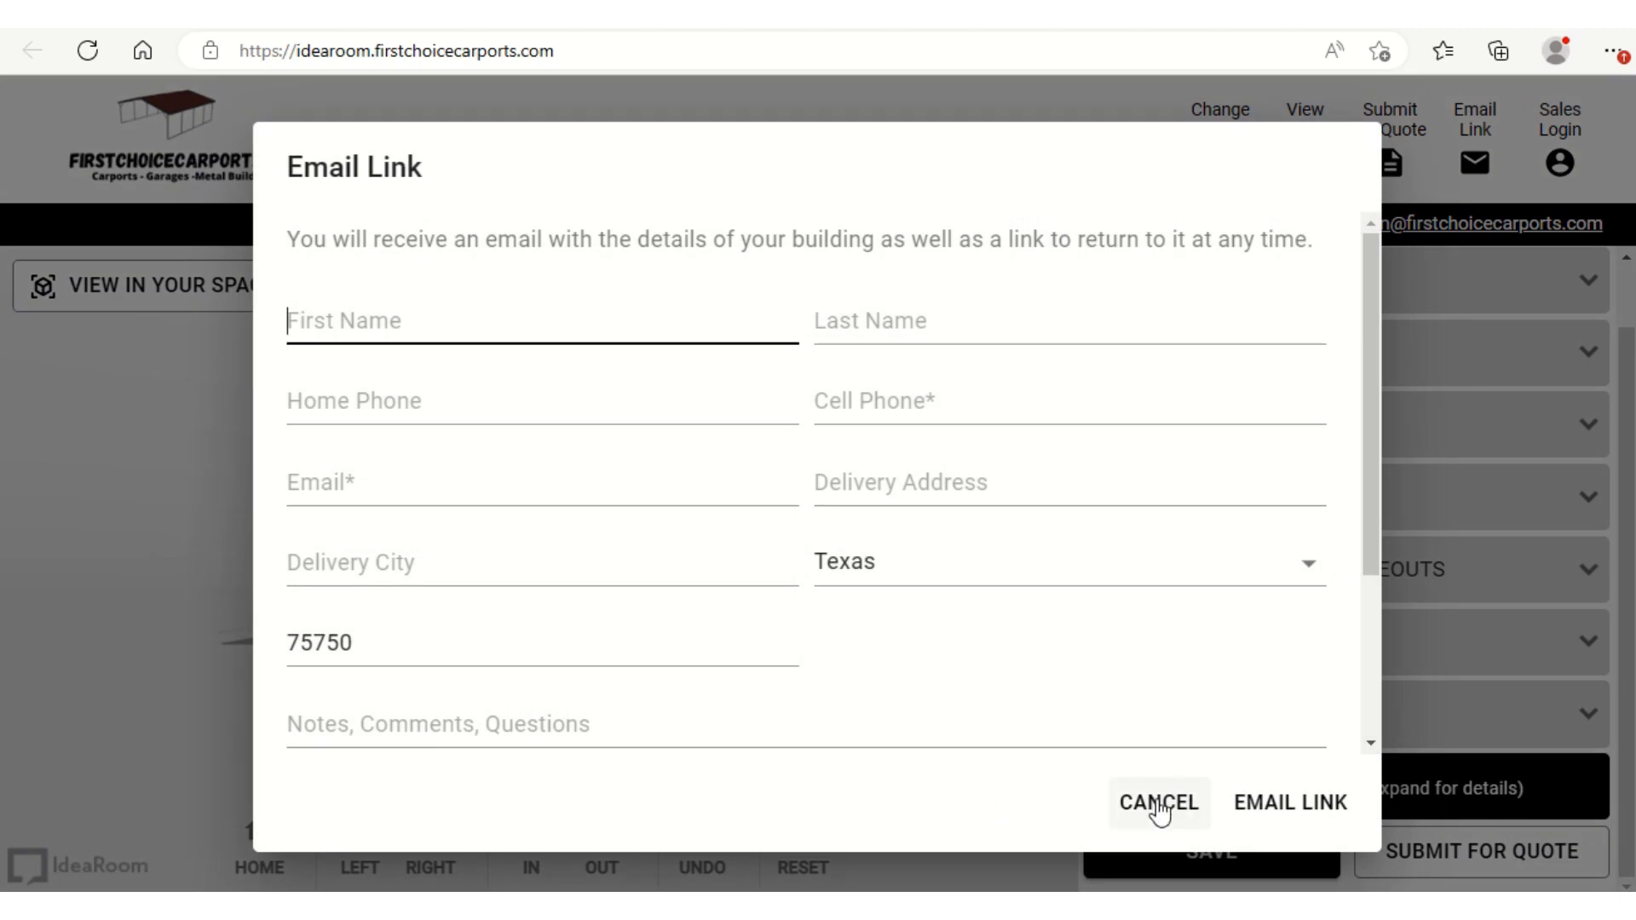
left_click(1159, 805)
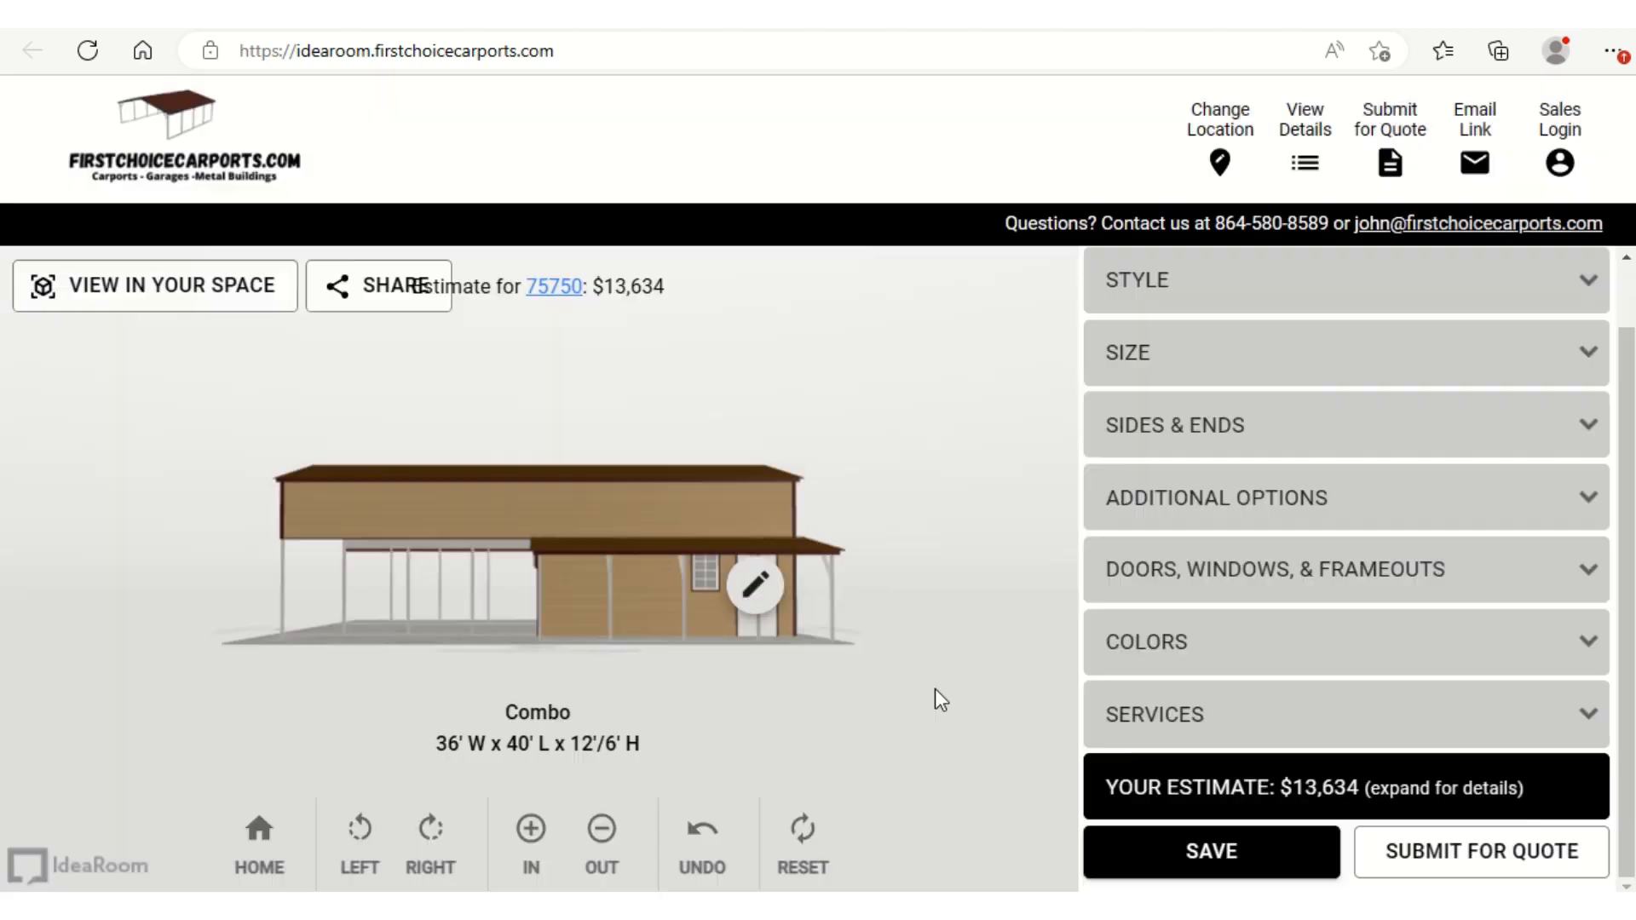
Try the Dirt and Gravel installation surfaces and set the building's installation surface to Asphalt
left_click_drag(873, 700, 361, 721)
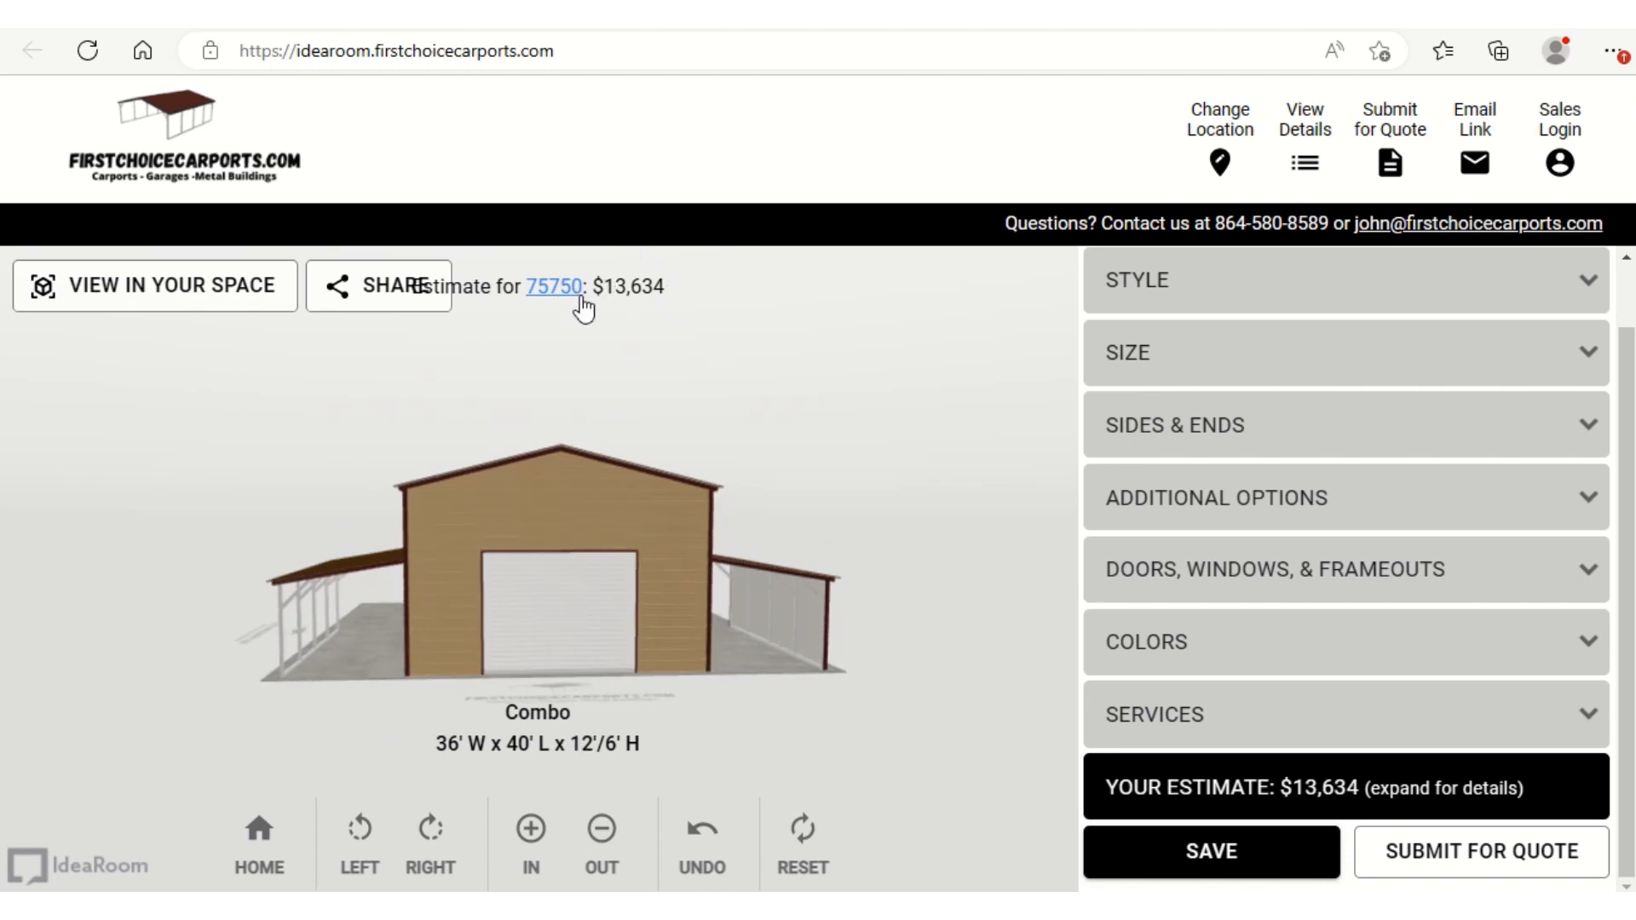
left_click_drag(910, 513, 750, 494)
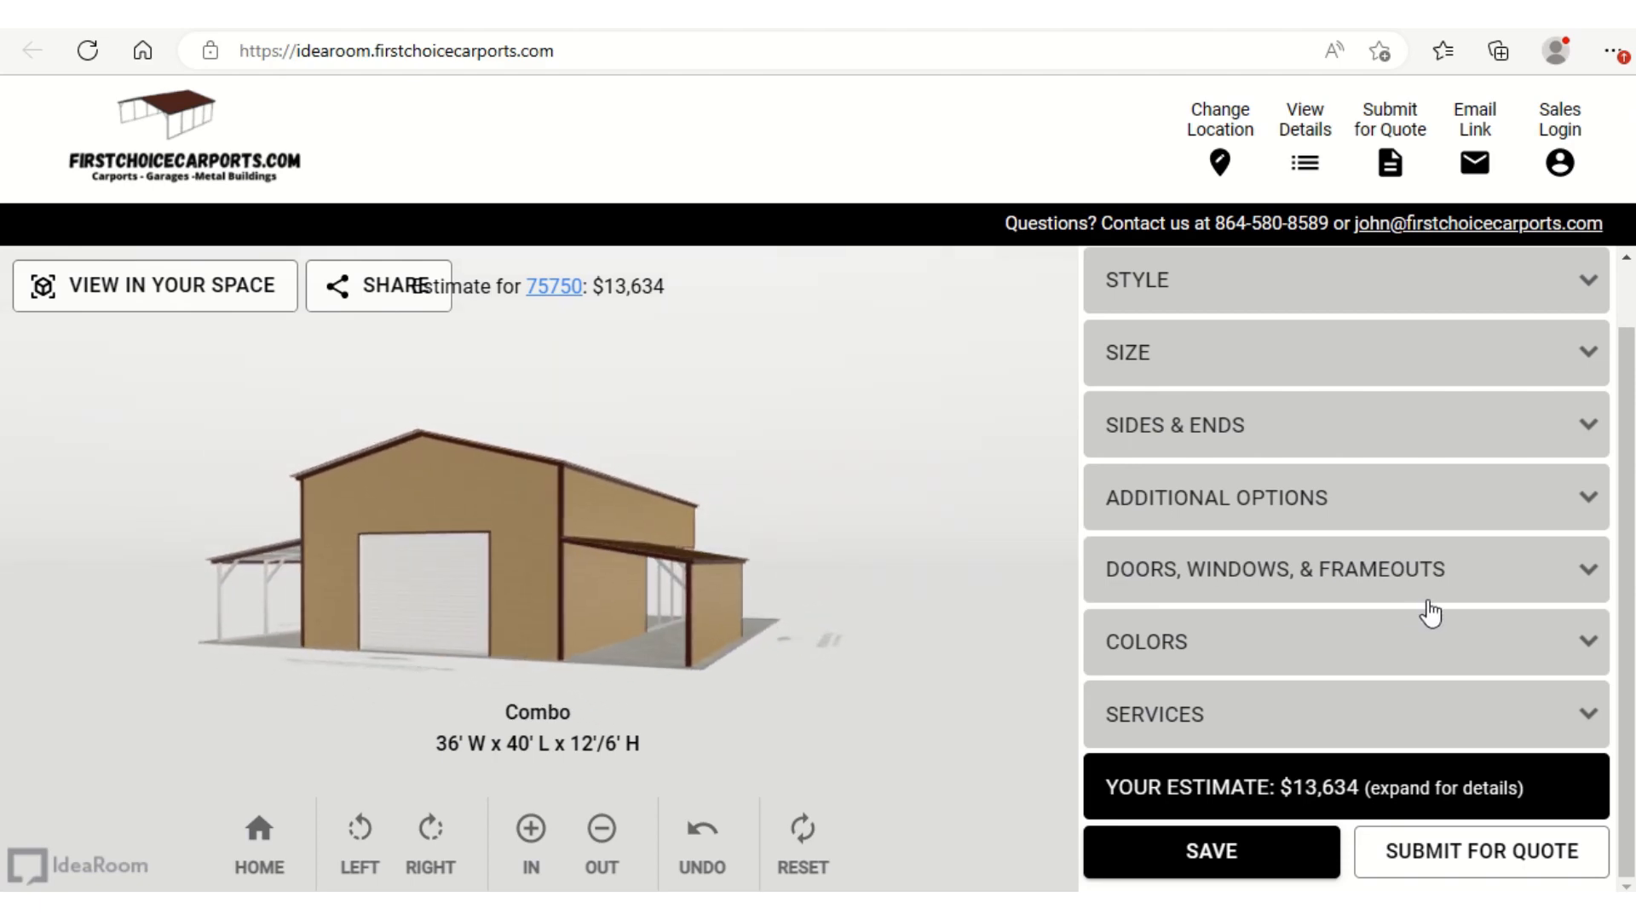
scroll(1430, 602, "up", 1)
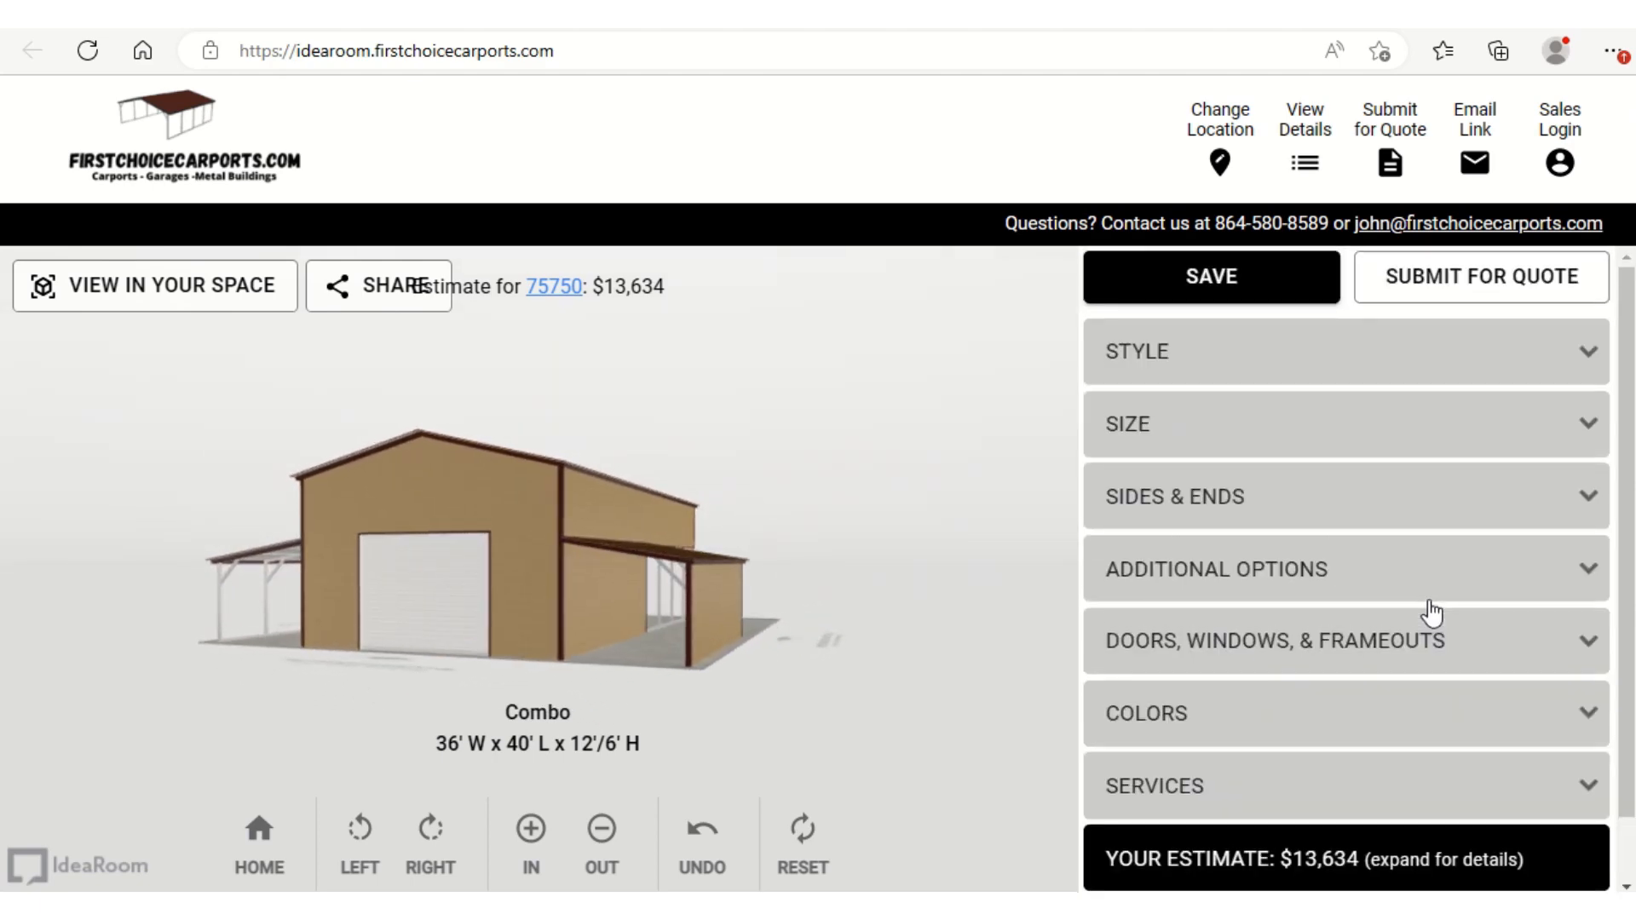
left_click(1590, 354)
scroll(1381, 620, "down", 7)
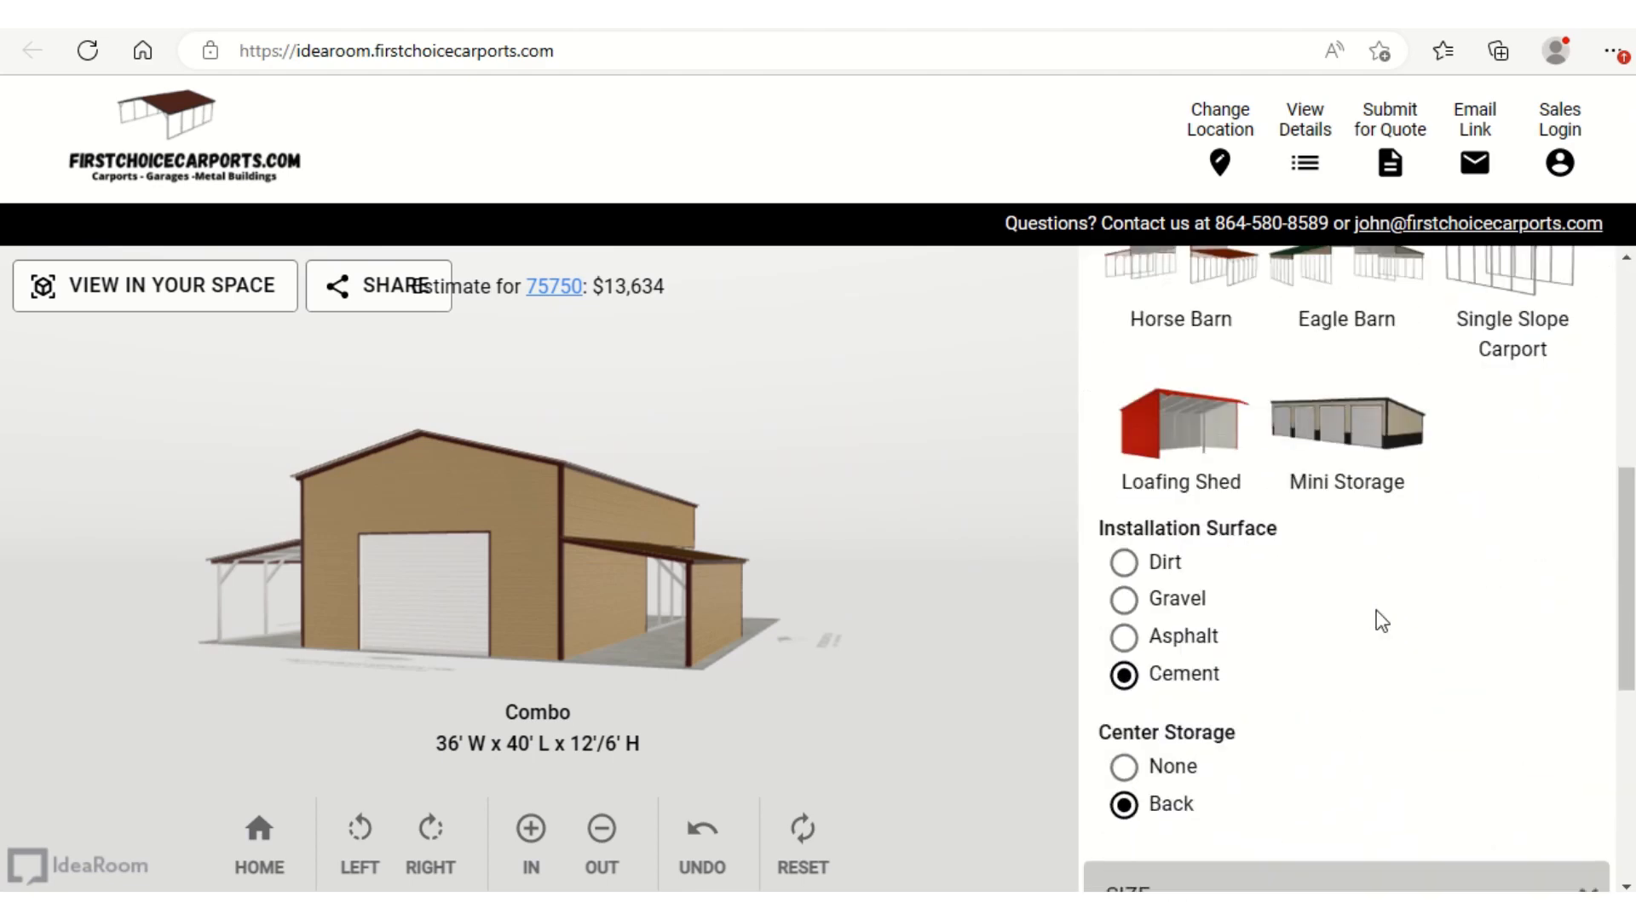
left_click(1124, 563)
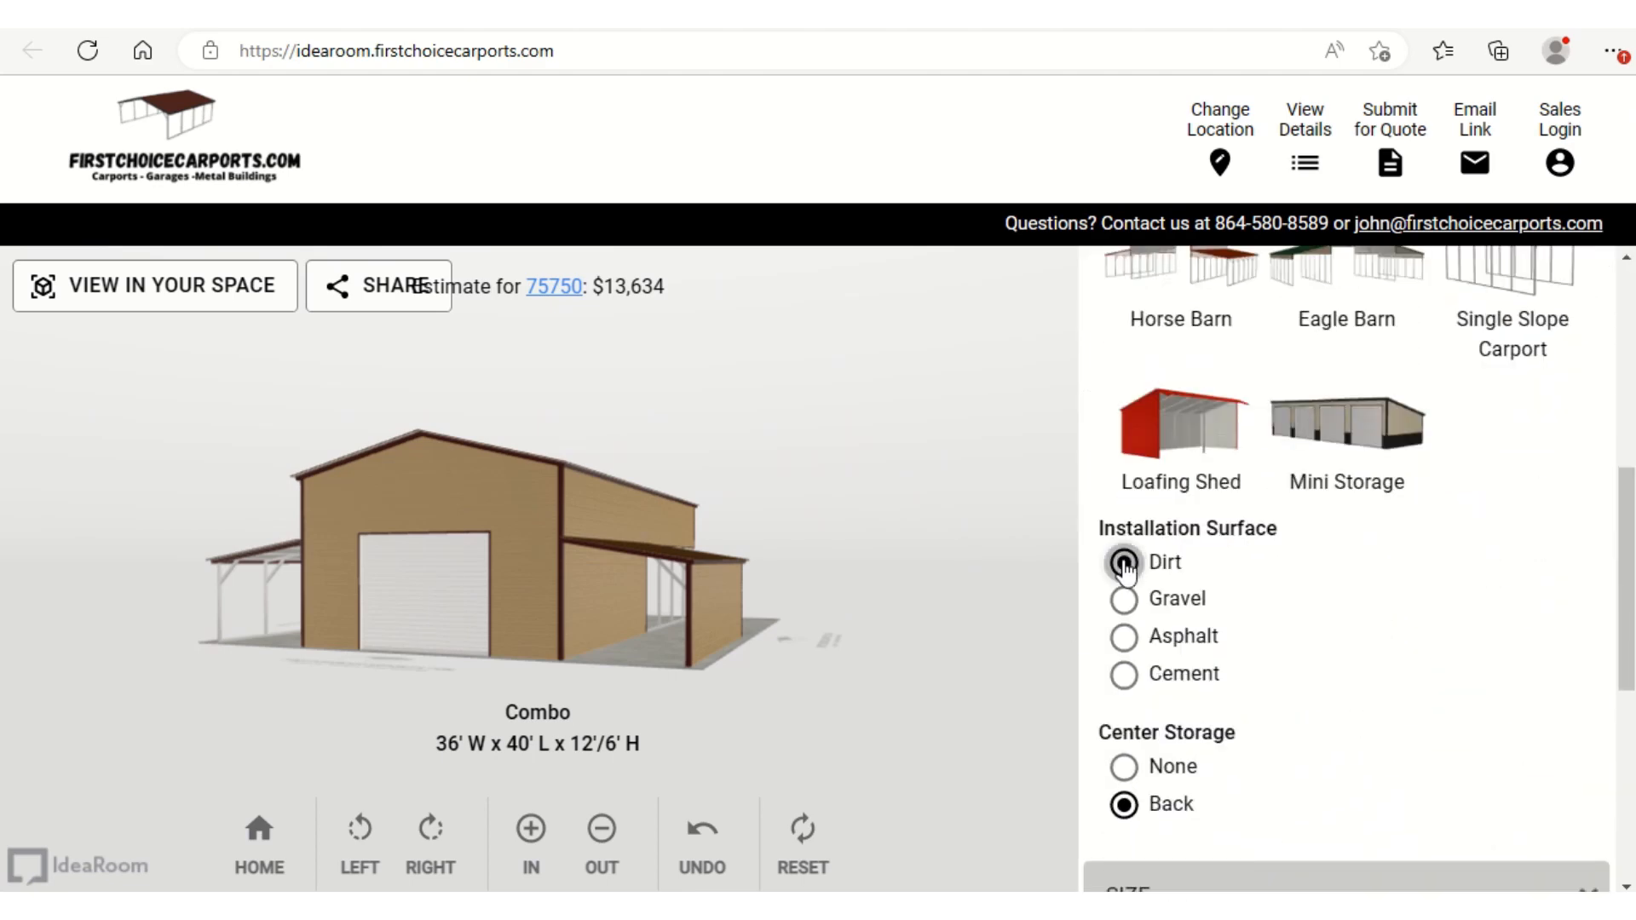
left_click(1125, 601)
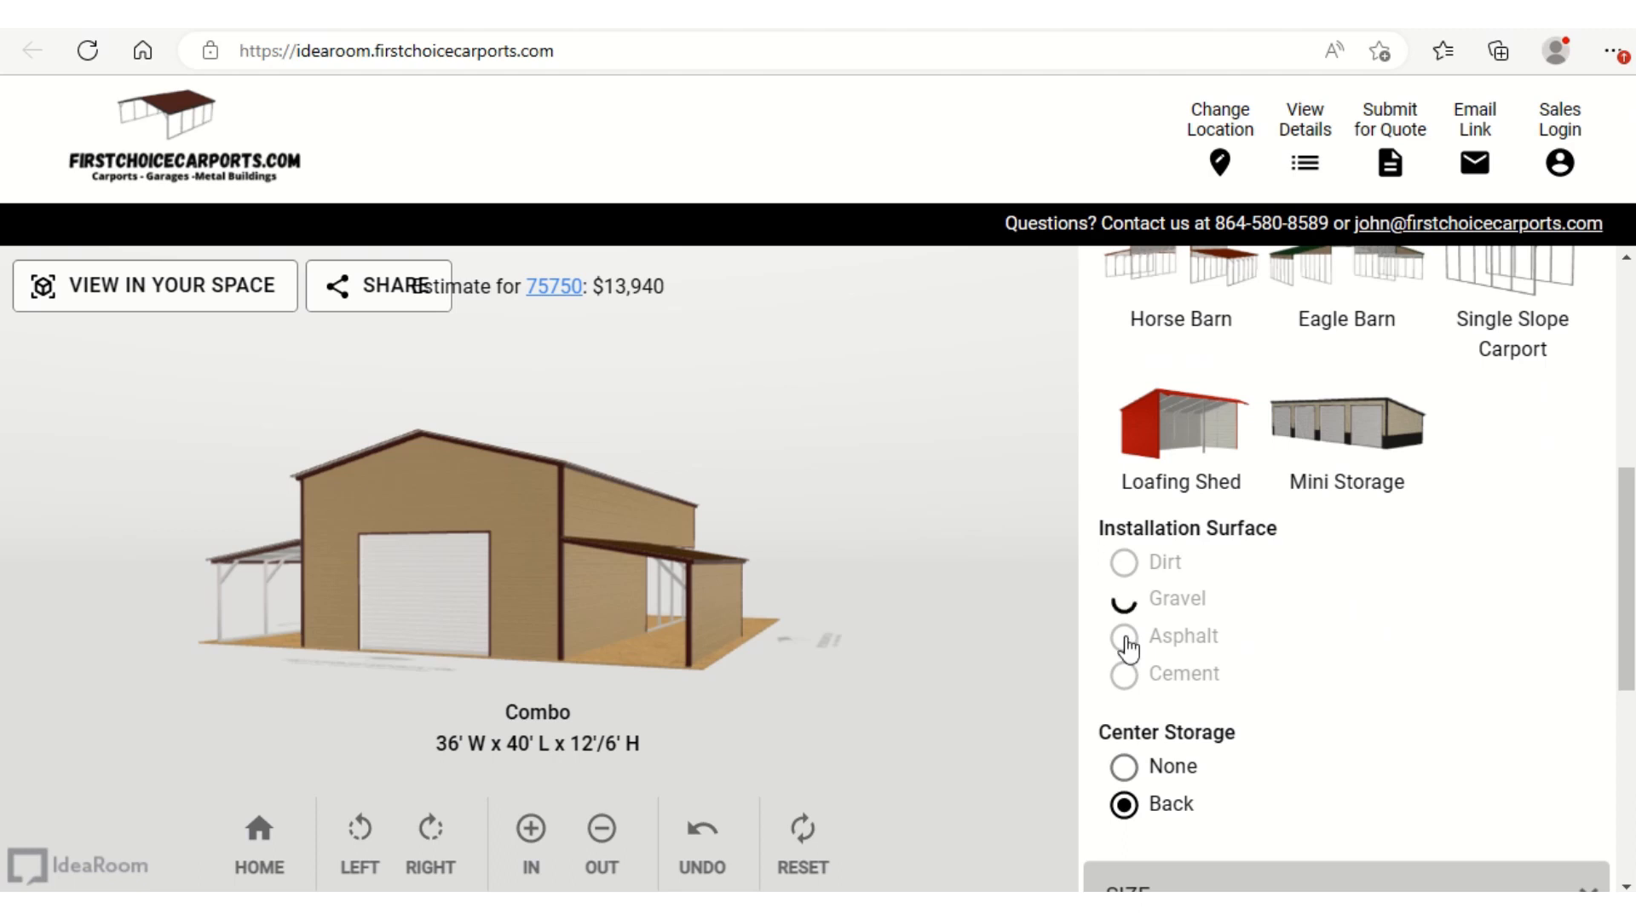
left_click(1126, 637)
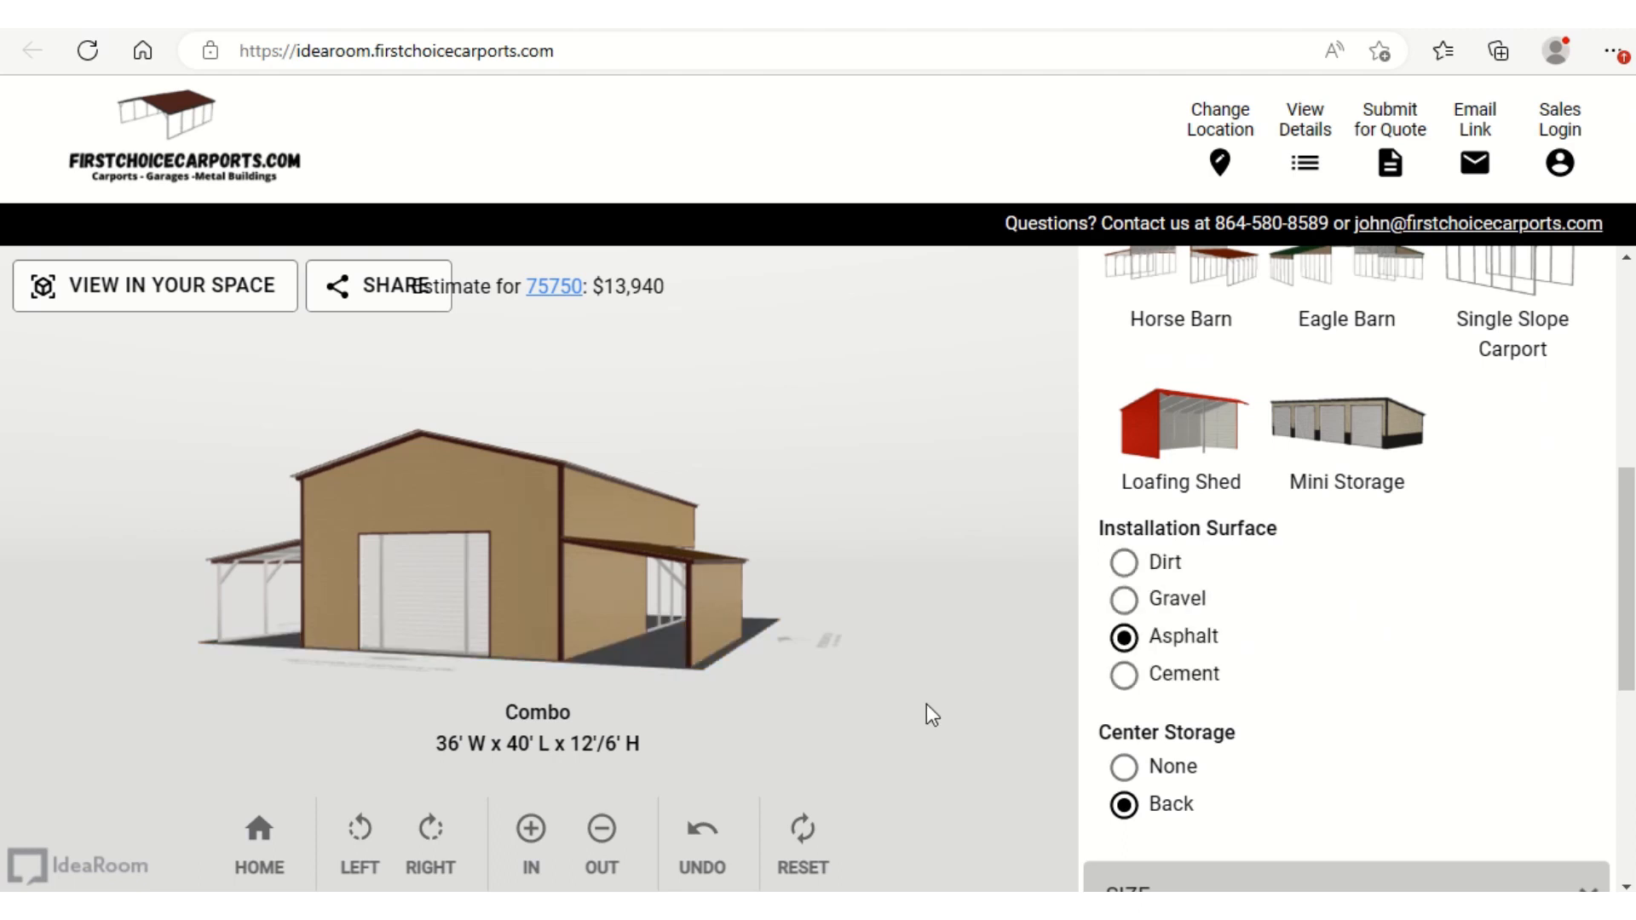
Examine the building from all sides, including the lean-tos, door, window and asphalt surface
left_click_drag(601, 717, 939, 723)
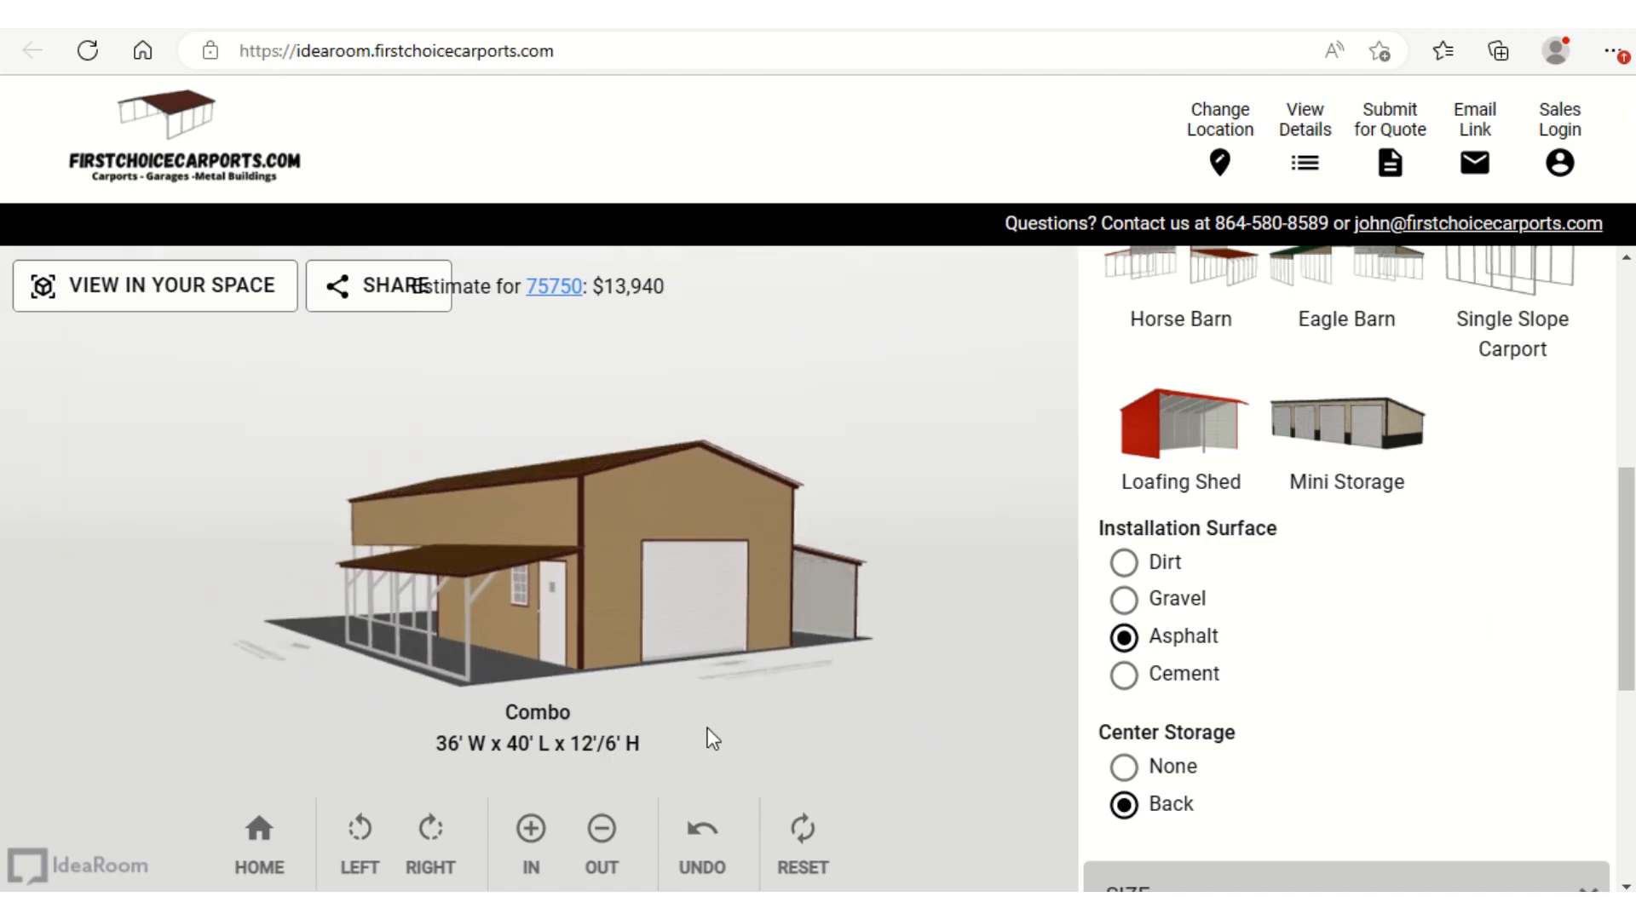
left_click_drag(708, 728, 886, 698)
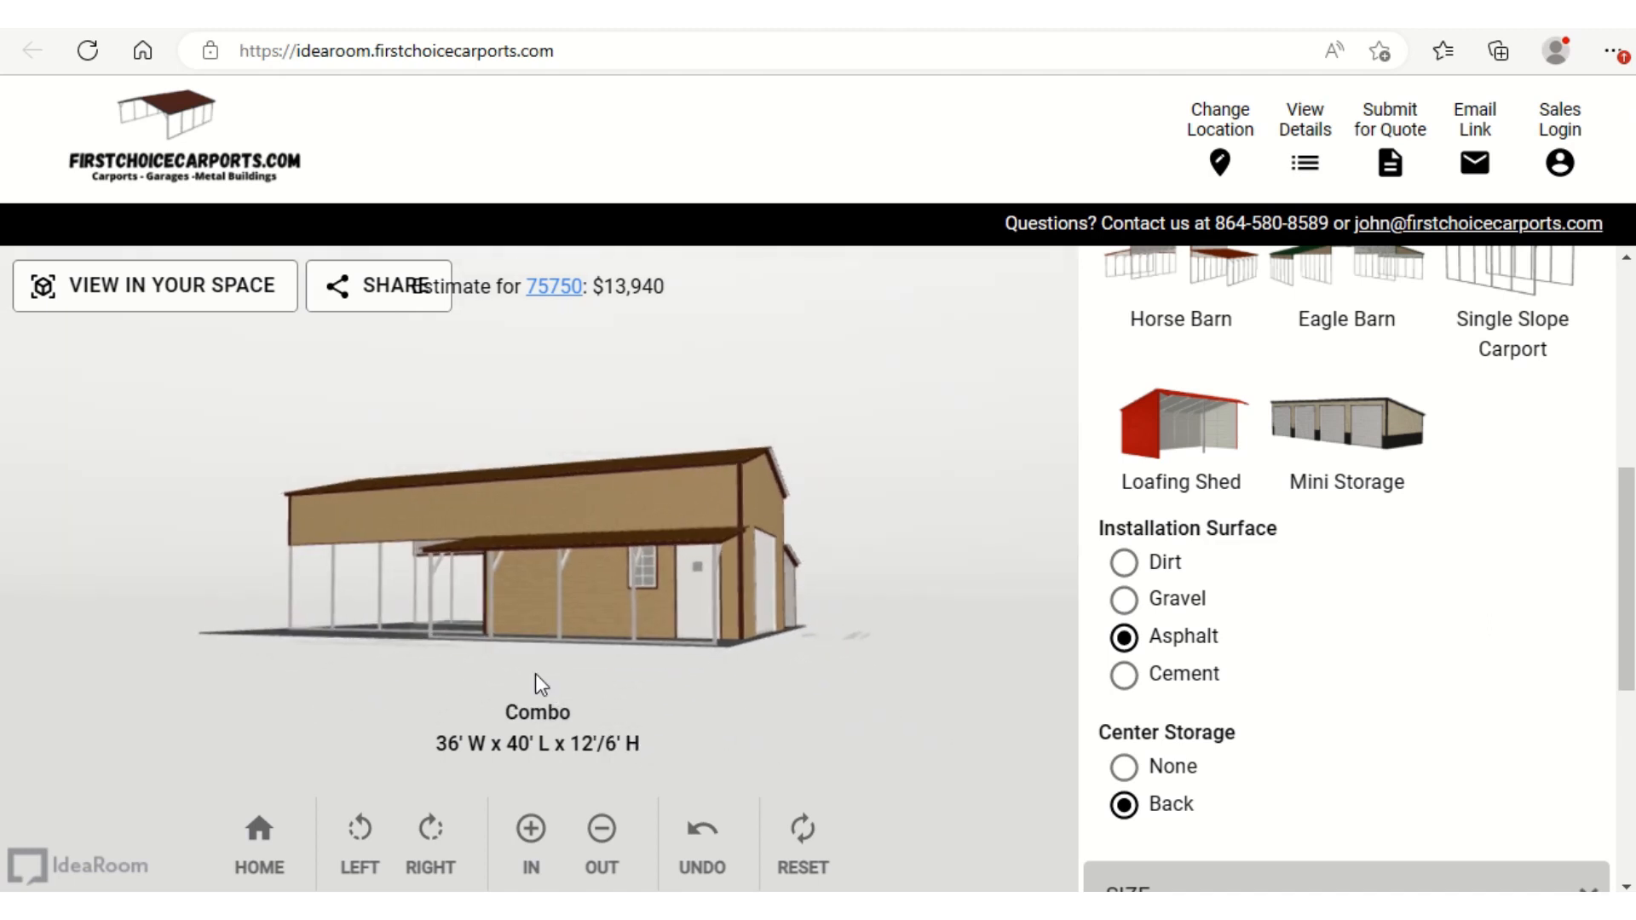
left_click_drag(436, 703, 811, 697)
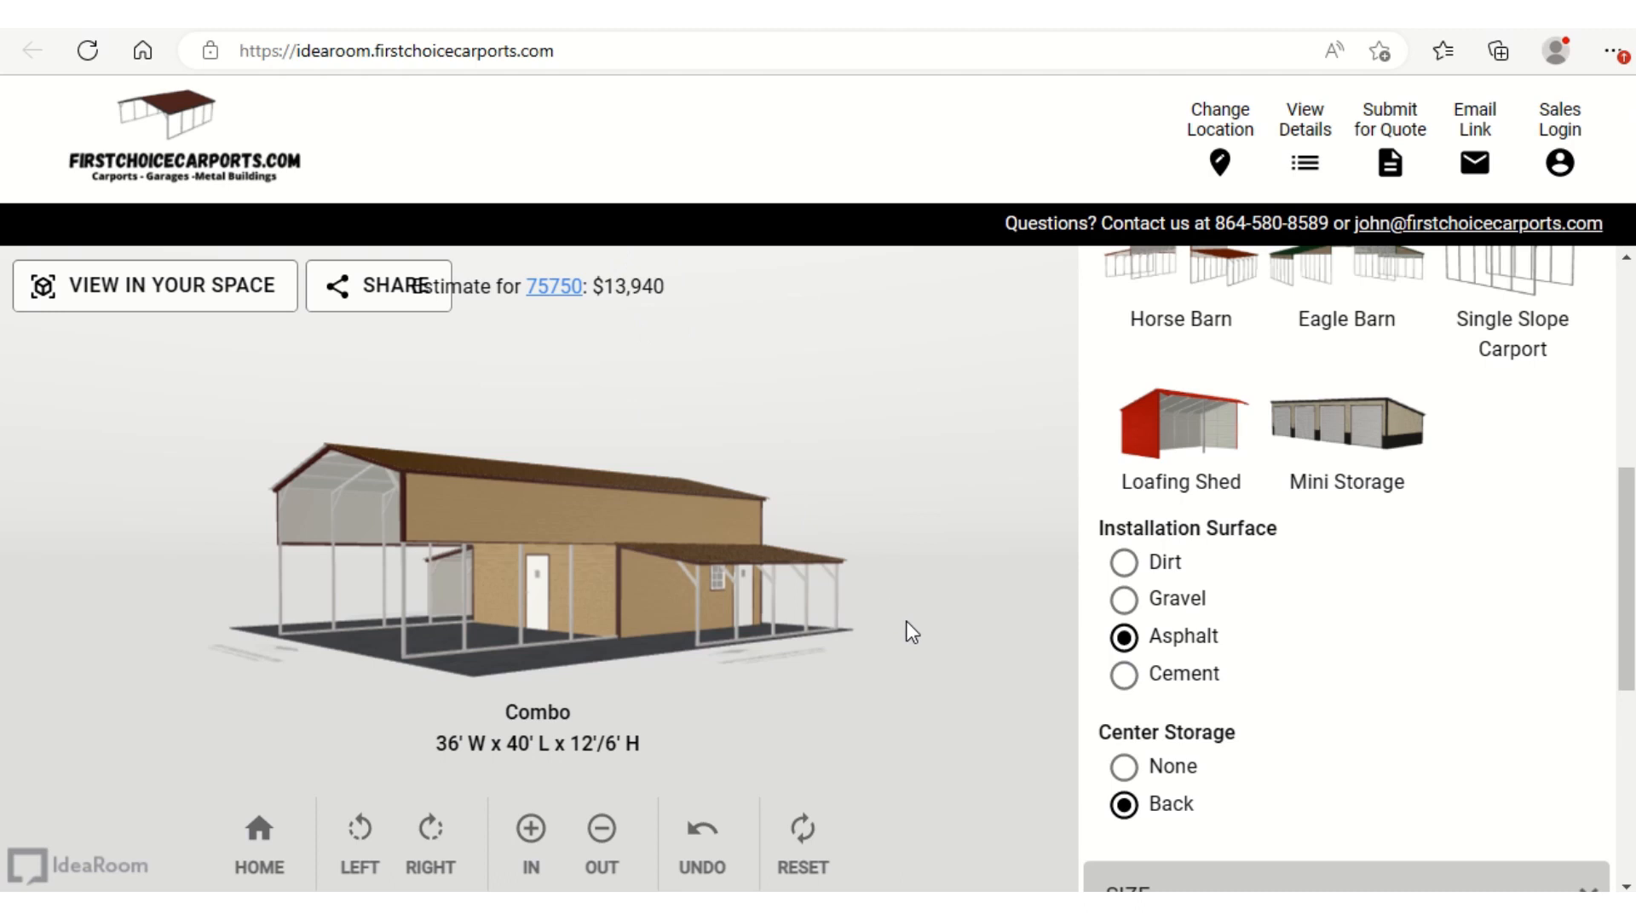
left_click_drag(906, 628, 310, 647)
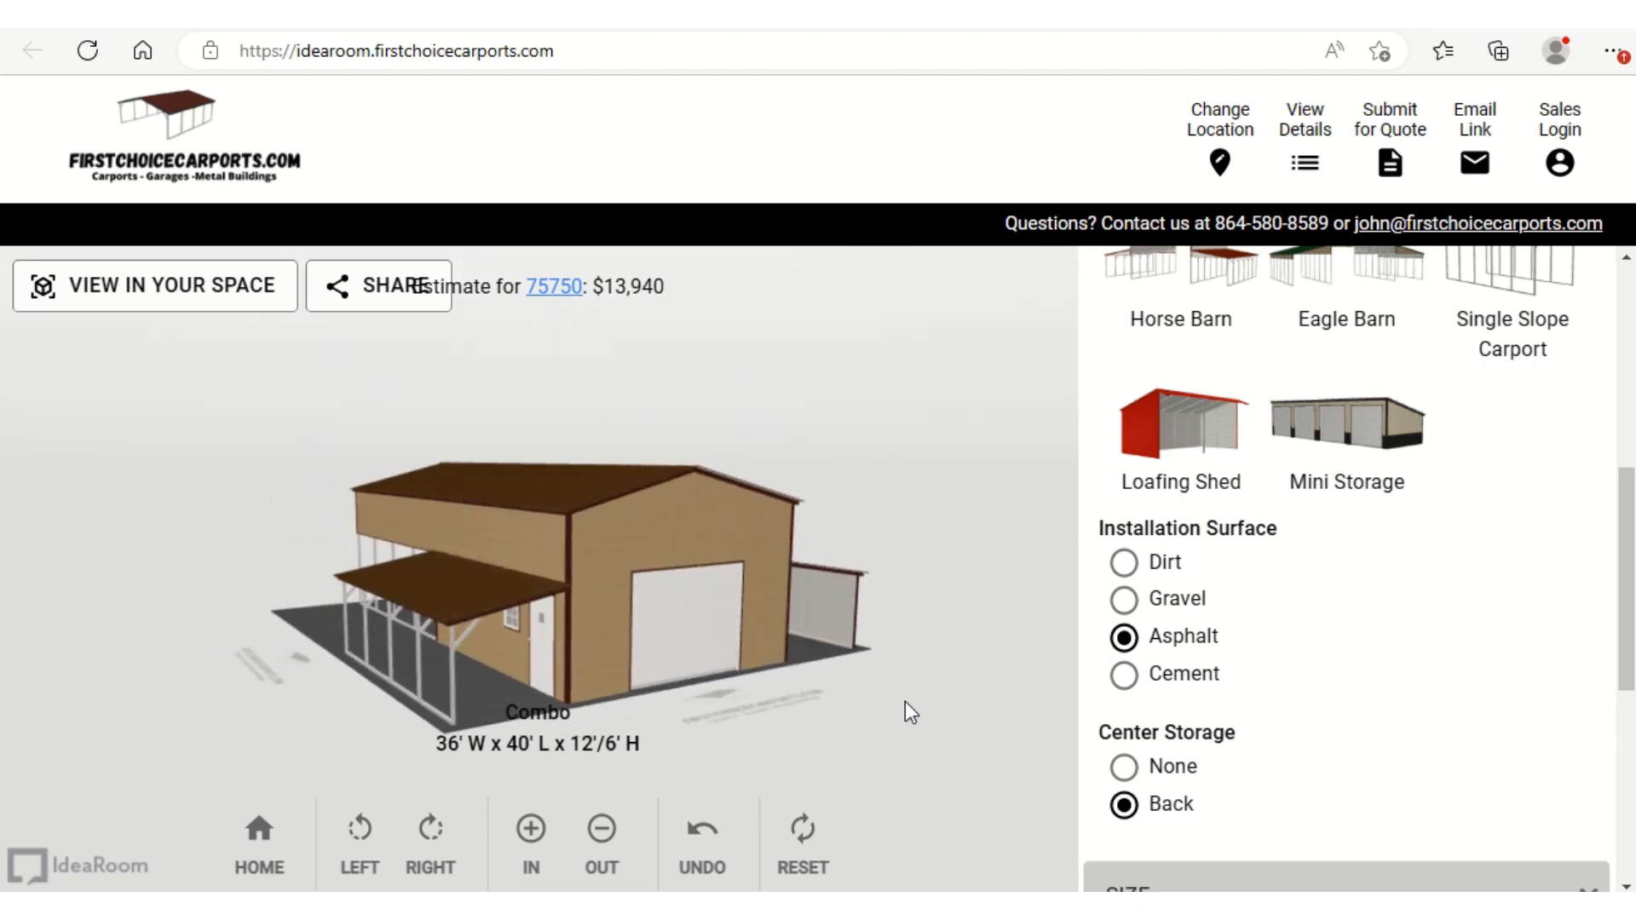
left_click_drag(905, 702, 549, 678)
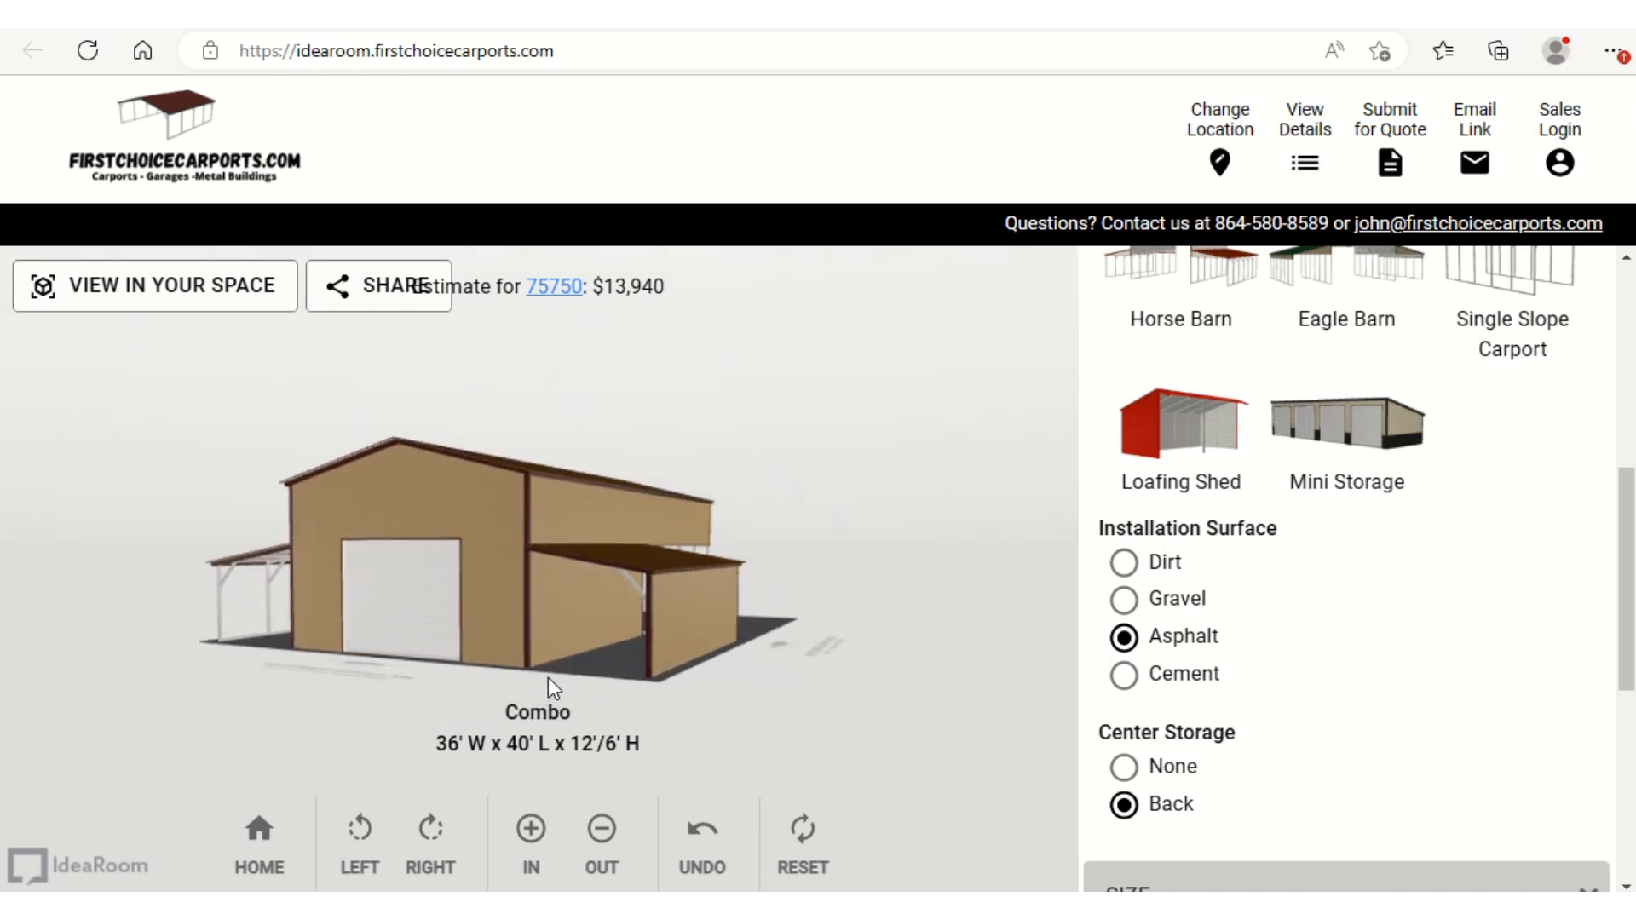